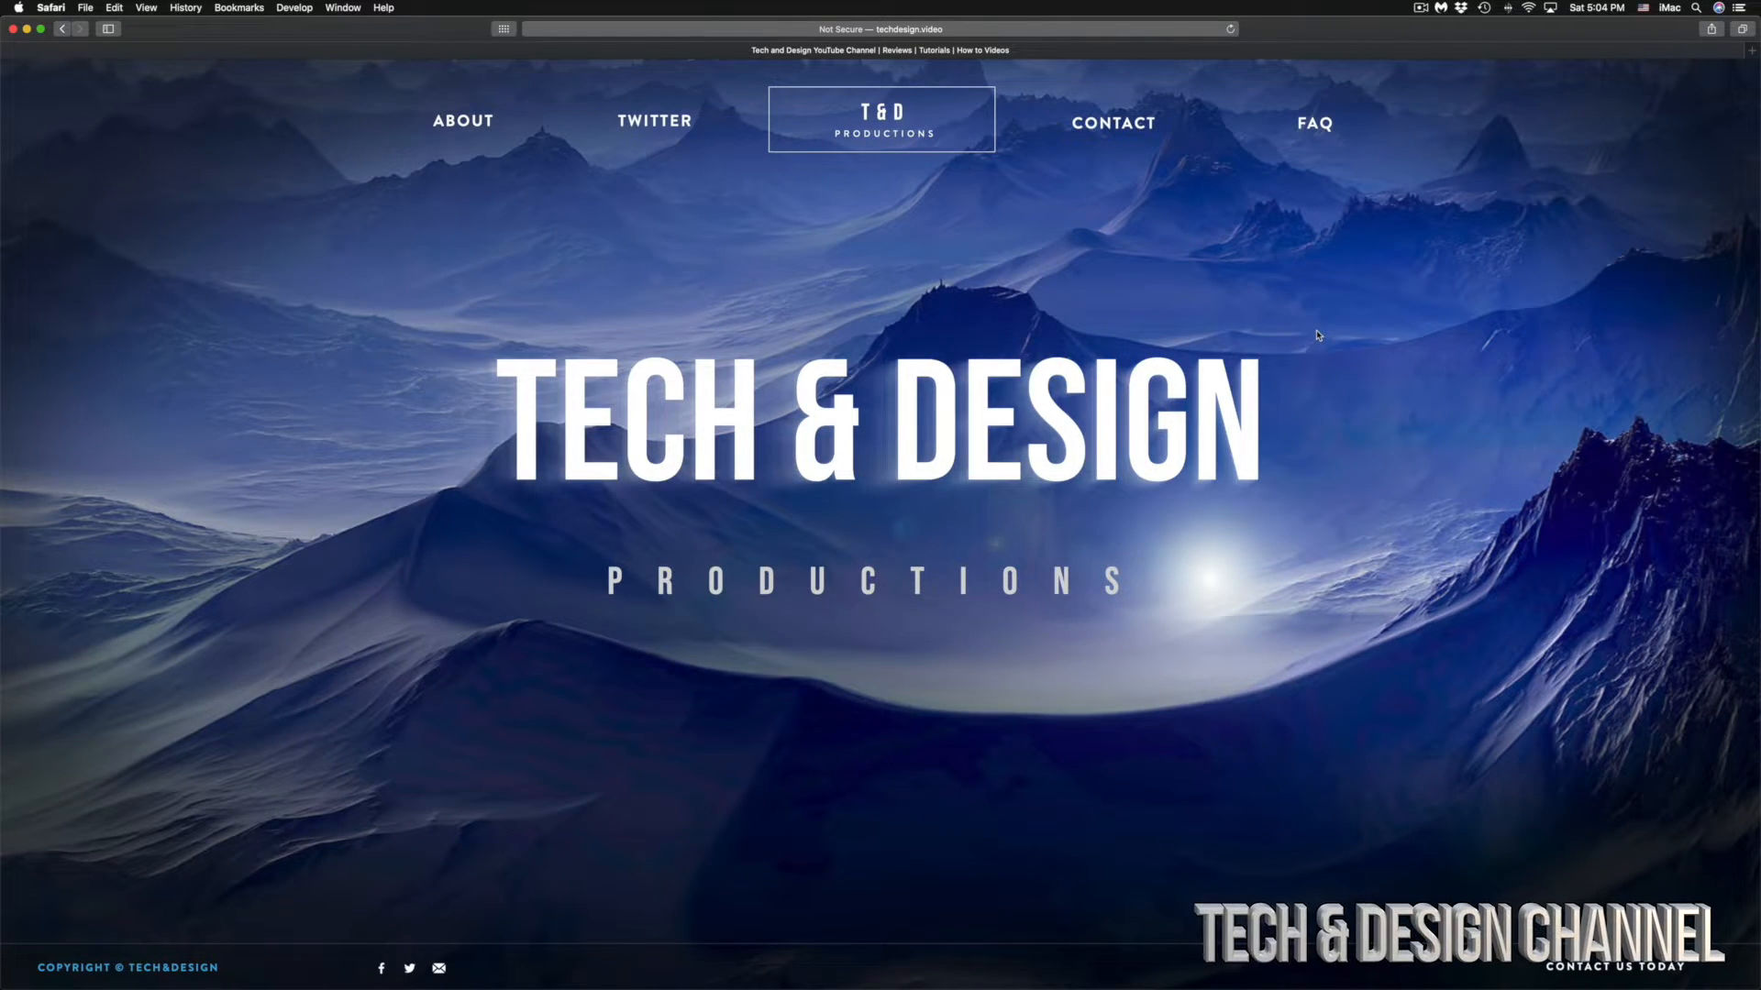
# Switch to the Finder window showing the Photos drive and reposition it over the middle of the web page.
pyautogui.hotkey('ctrl', 'Up')
pyautogui.click(1560, 675)
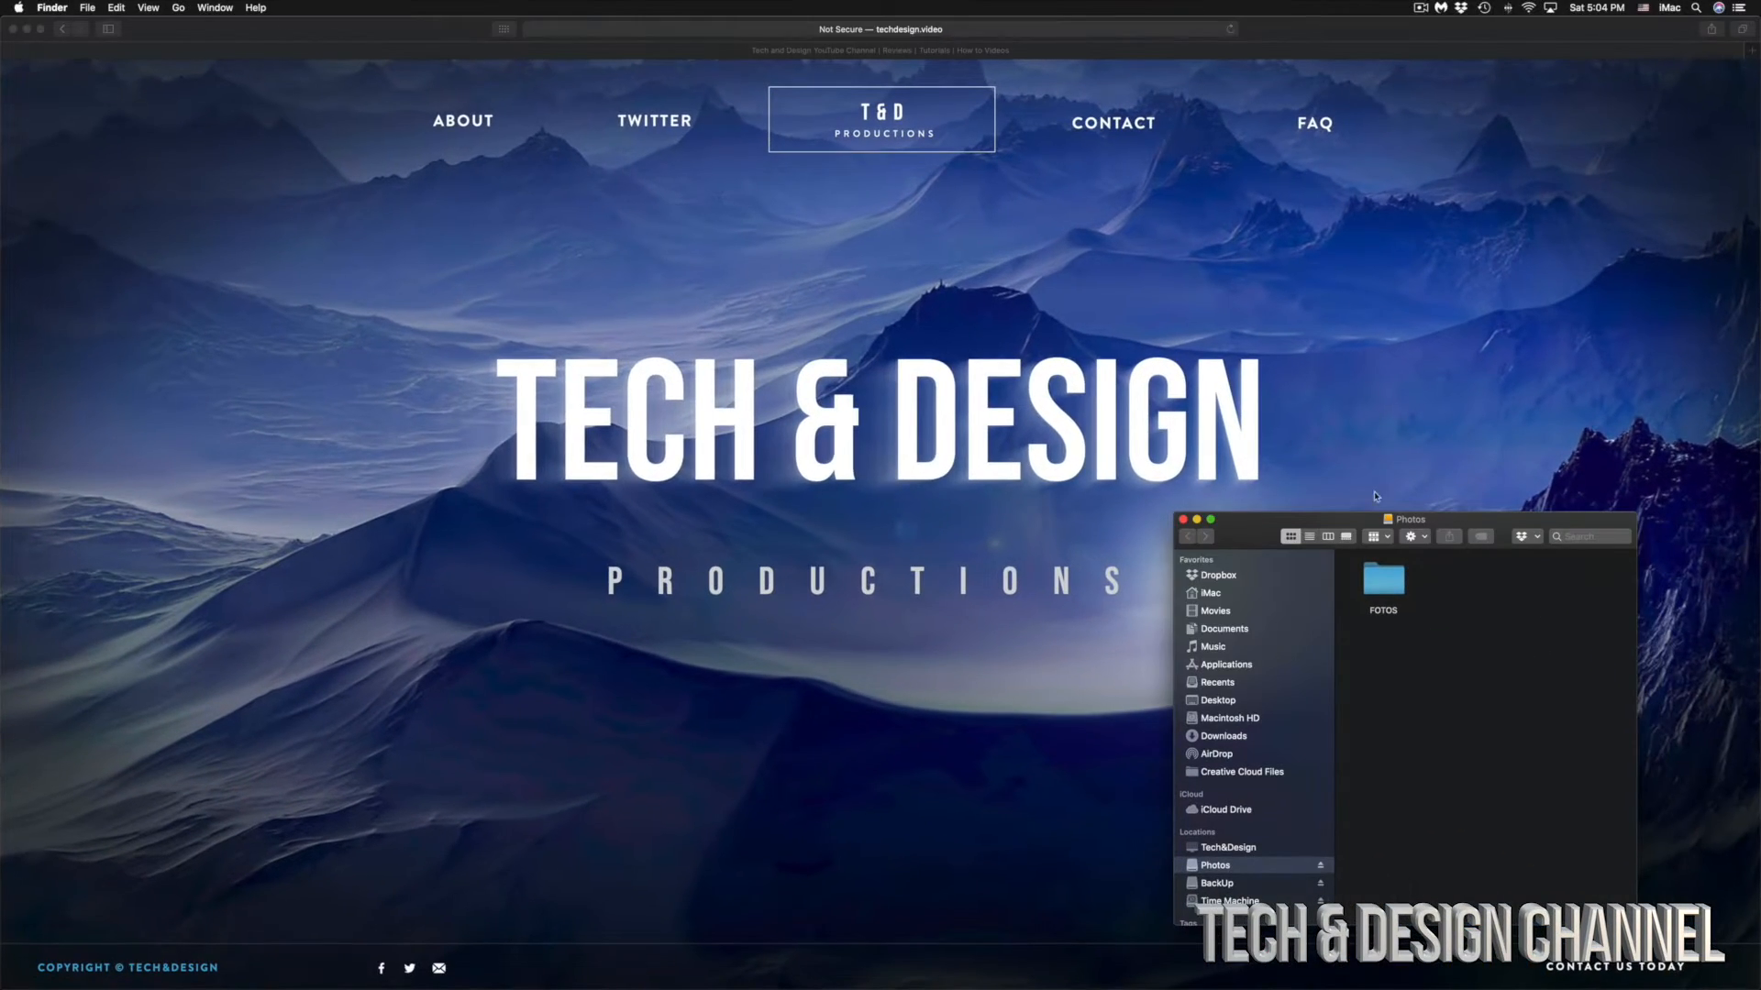
pyautogui.moveTo(1293, 525); pyautogui.dragTo(764, 223)
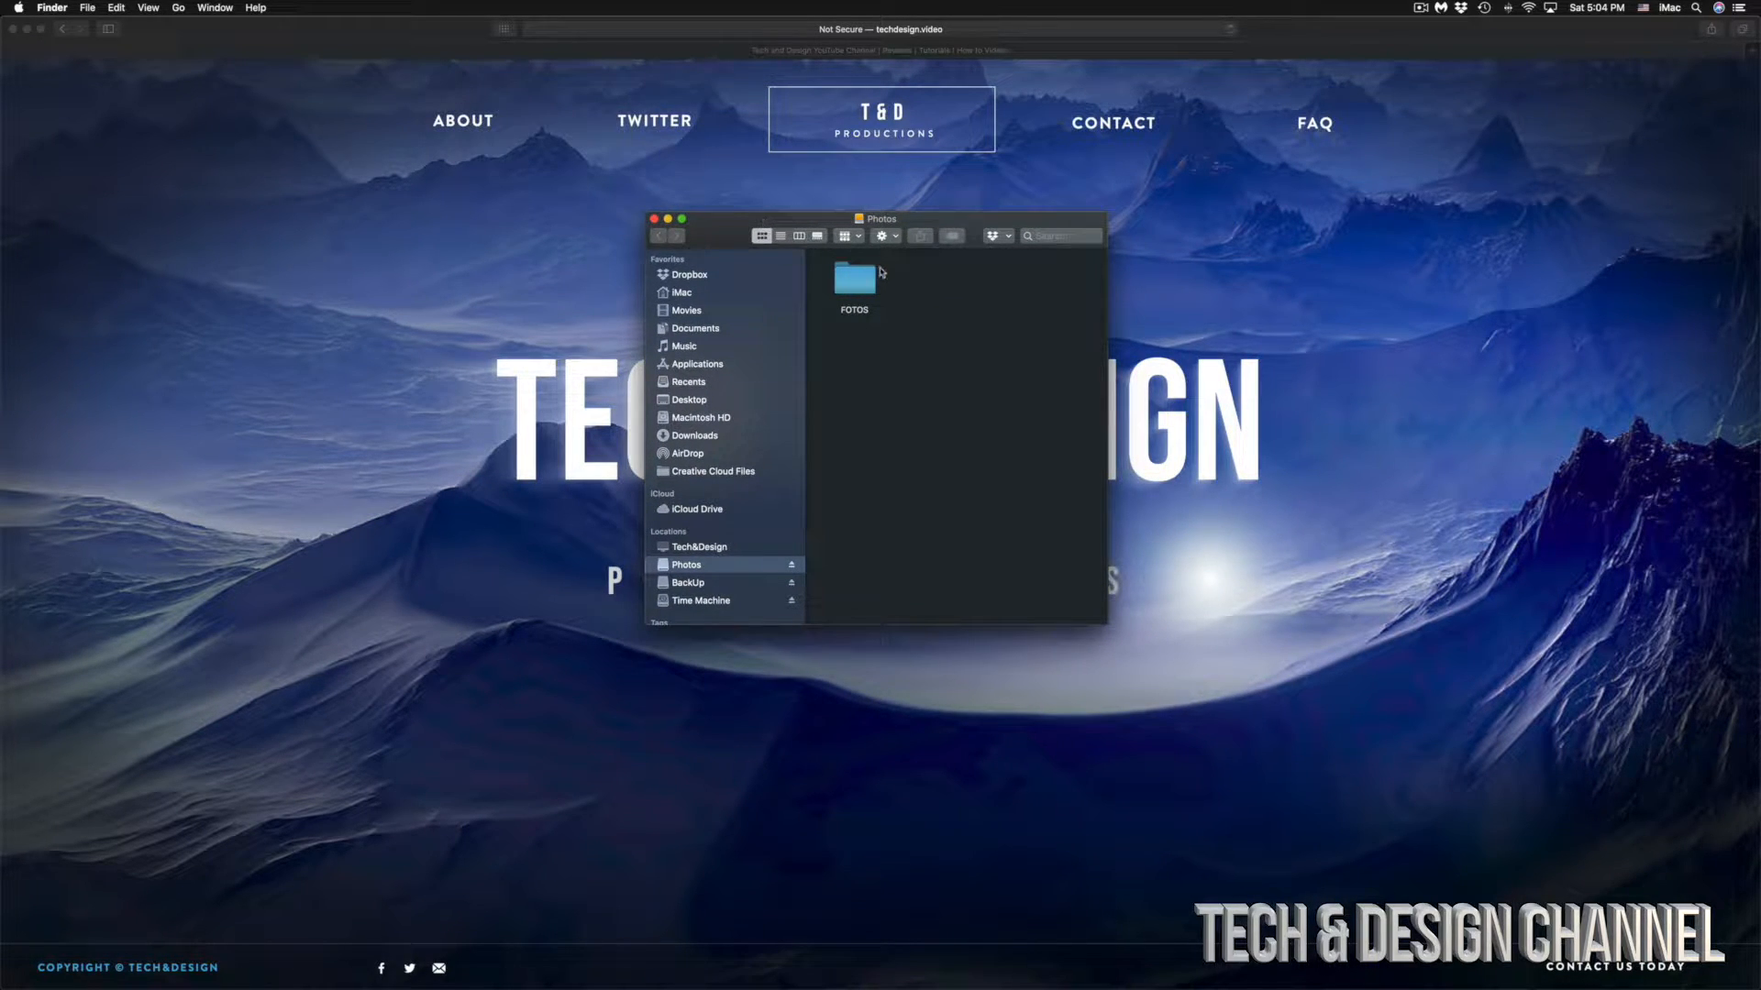
pyautogui.moveTo(901, 226); pyautogui.dragTo(890, 216)
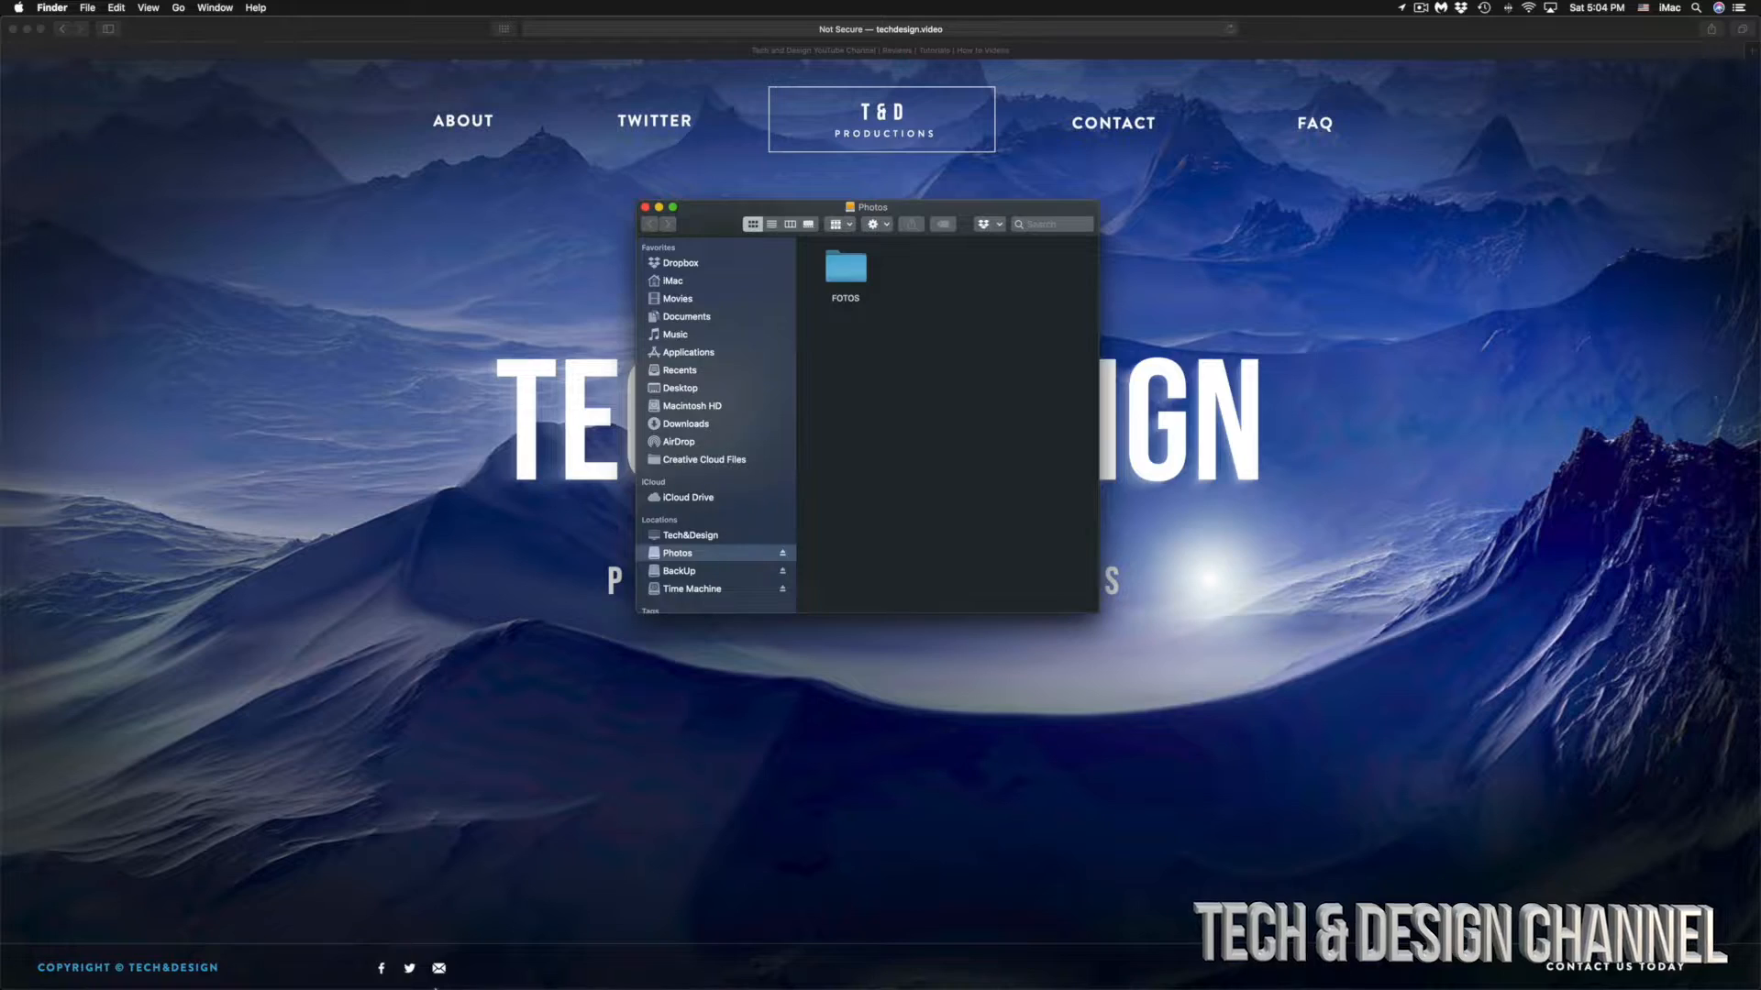
pyautogui.moveTo(265, 987)
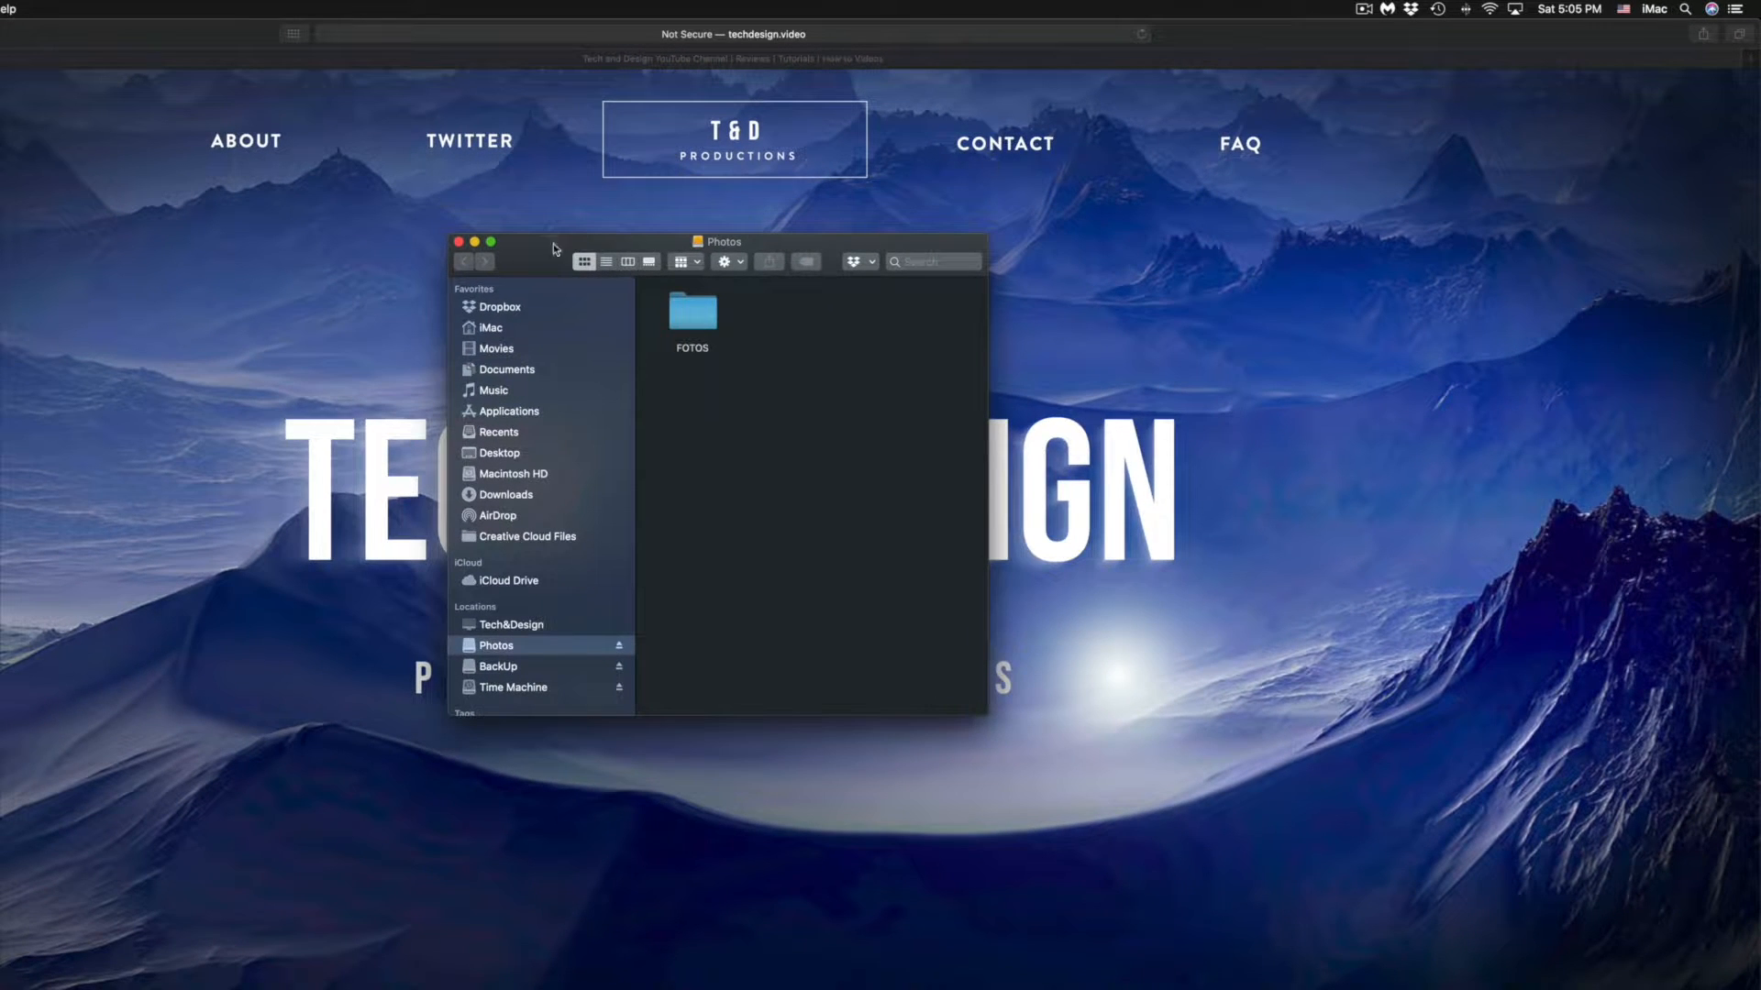
pyautogui.moveTo(523, 249); pyautogui.dragTo(488, 202)
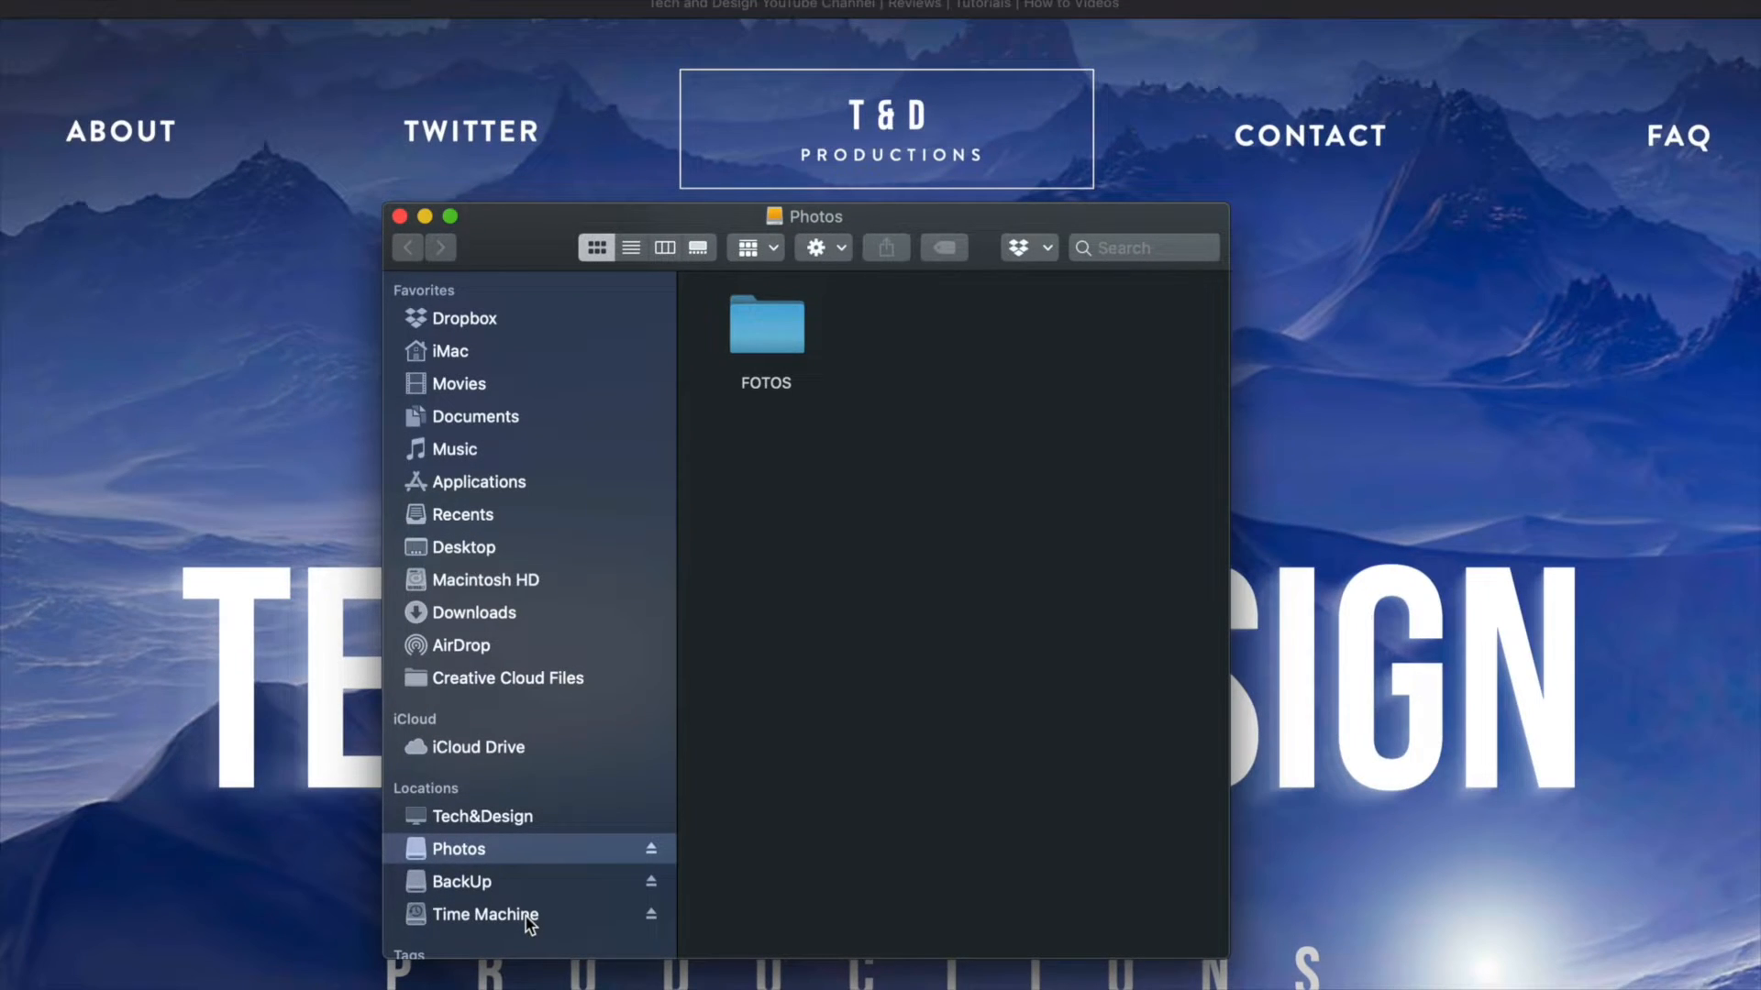
pyautogui.moveTo(994, 218); pyautogui.dragTo(980, 151)
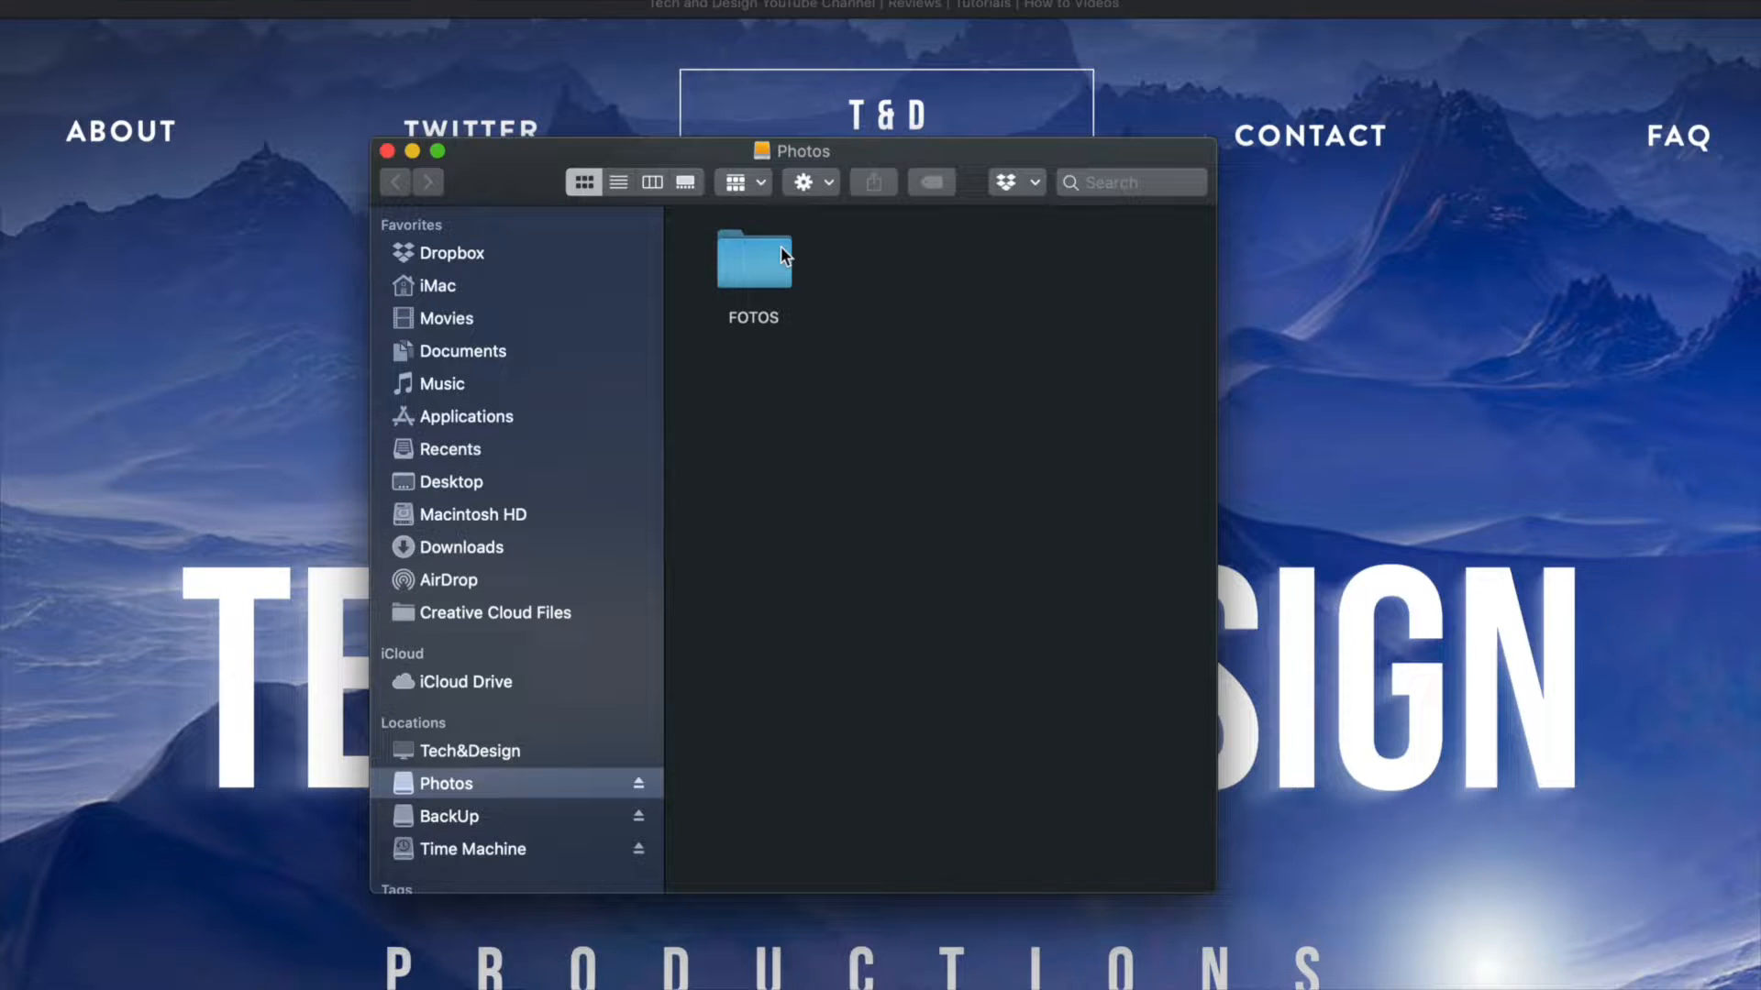
# Open the PROFESSIONAL PHOTOS folder inside the FOTOS folder on the Photos drive.
pyautogui.click(779, 250)
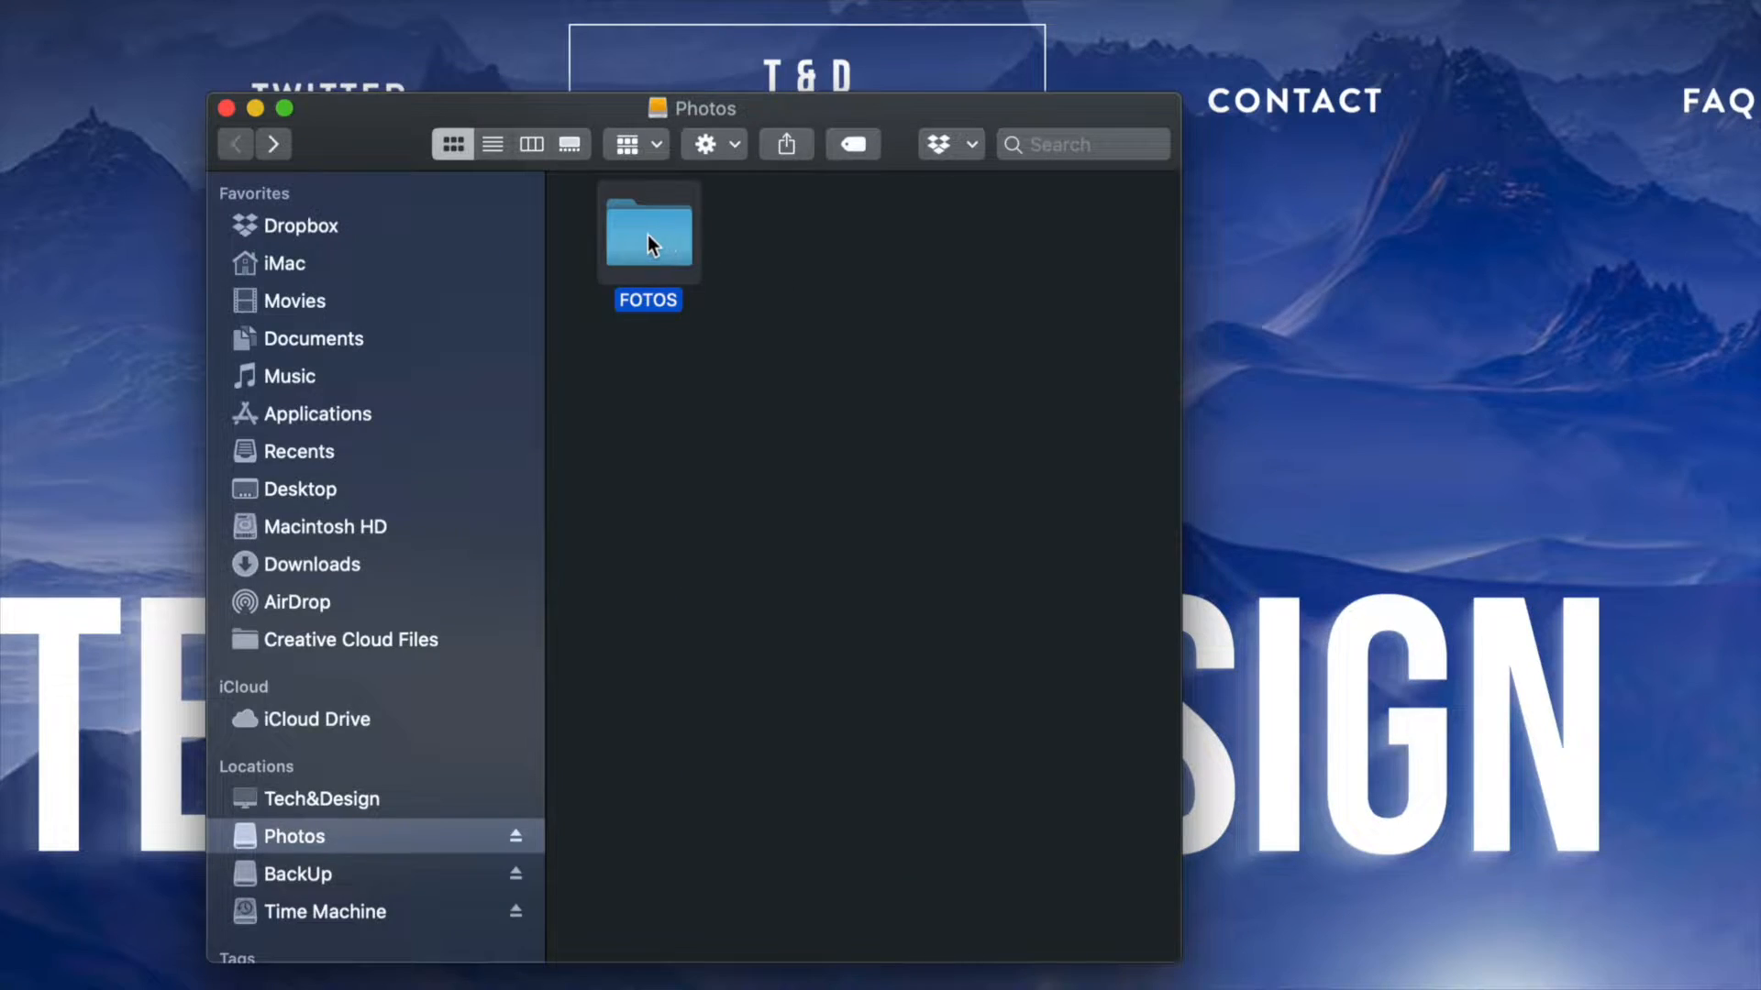
pyautogui.doubleClick(647, 243)
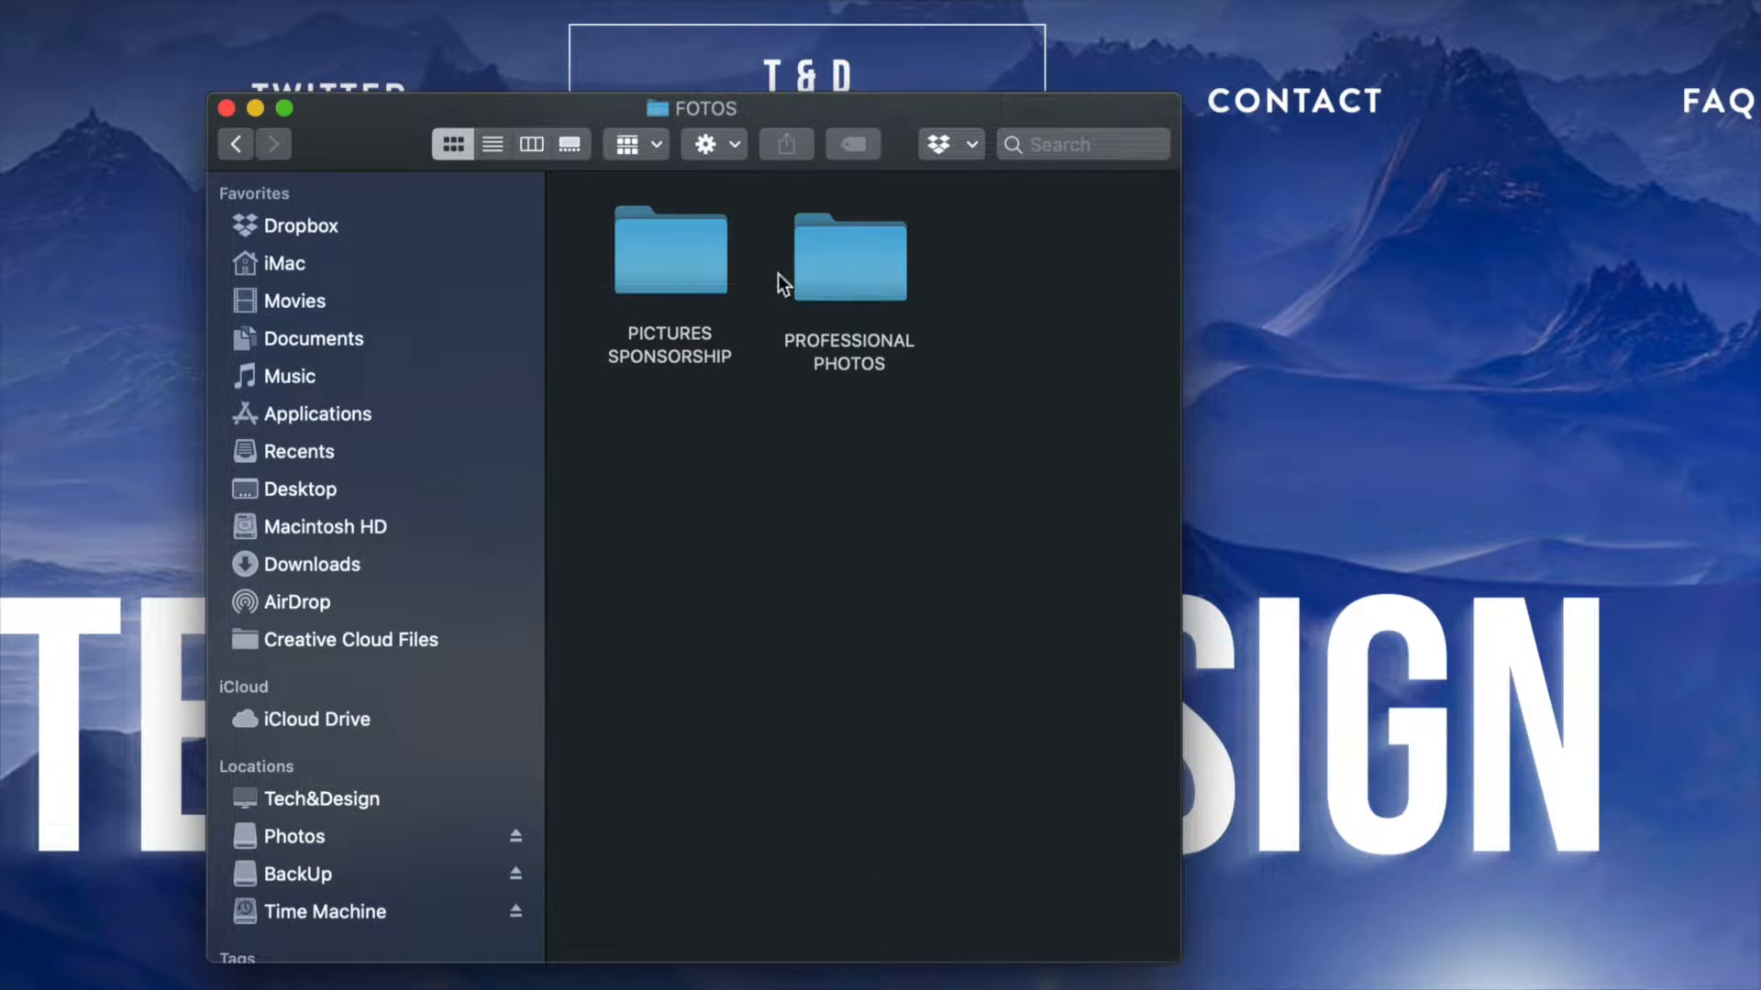
pyautogui.doubleClick(827, 267)
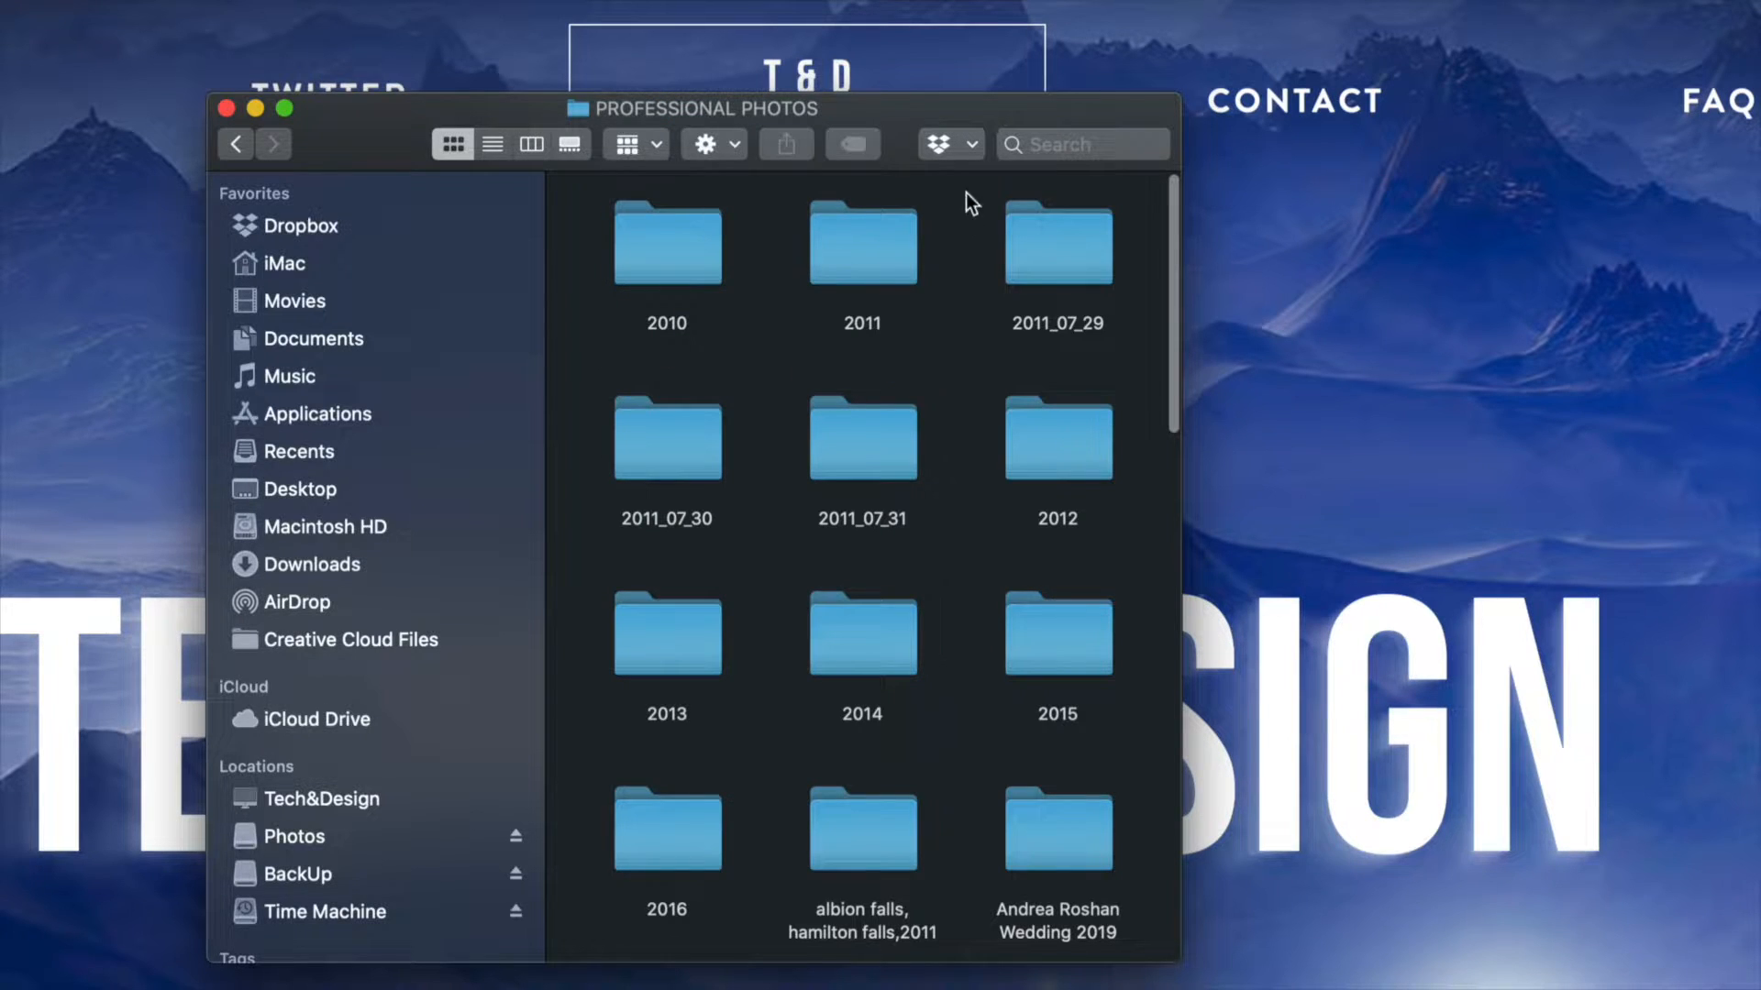
# Move the single photo IMG_1666.CR2 from the PROFESSIONAL PHOTOS folder to the Trash.
pyautogui.scroll(-15, 930, 453)
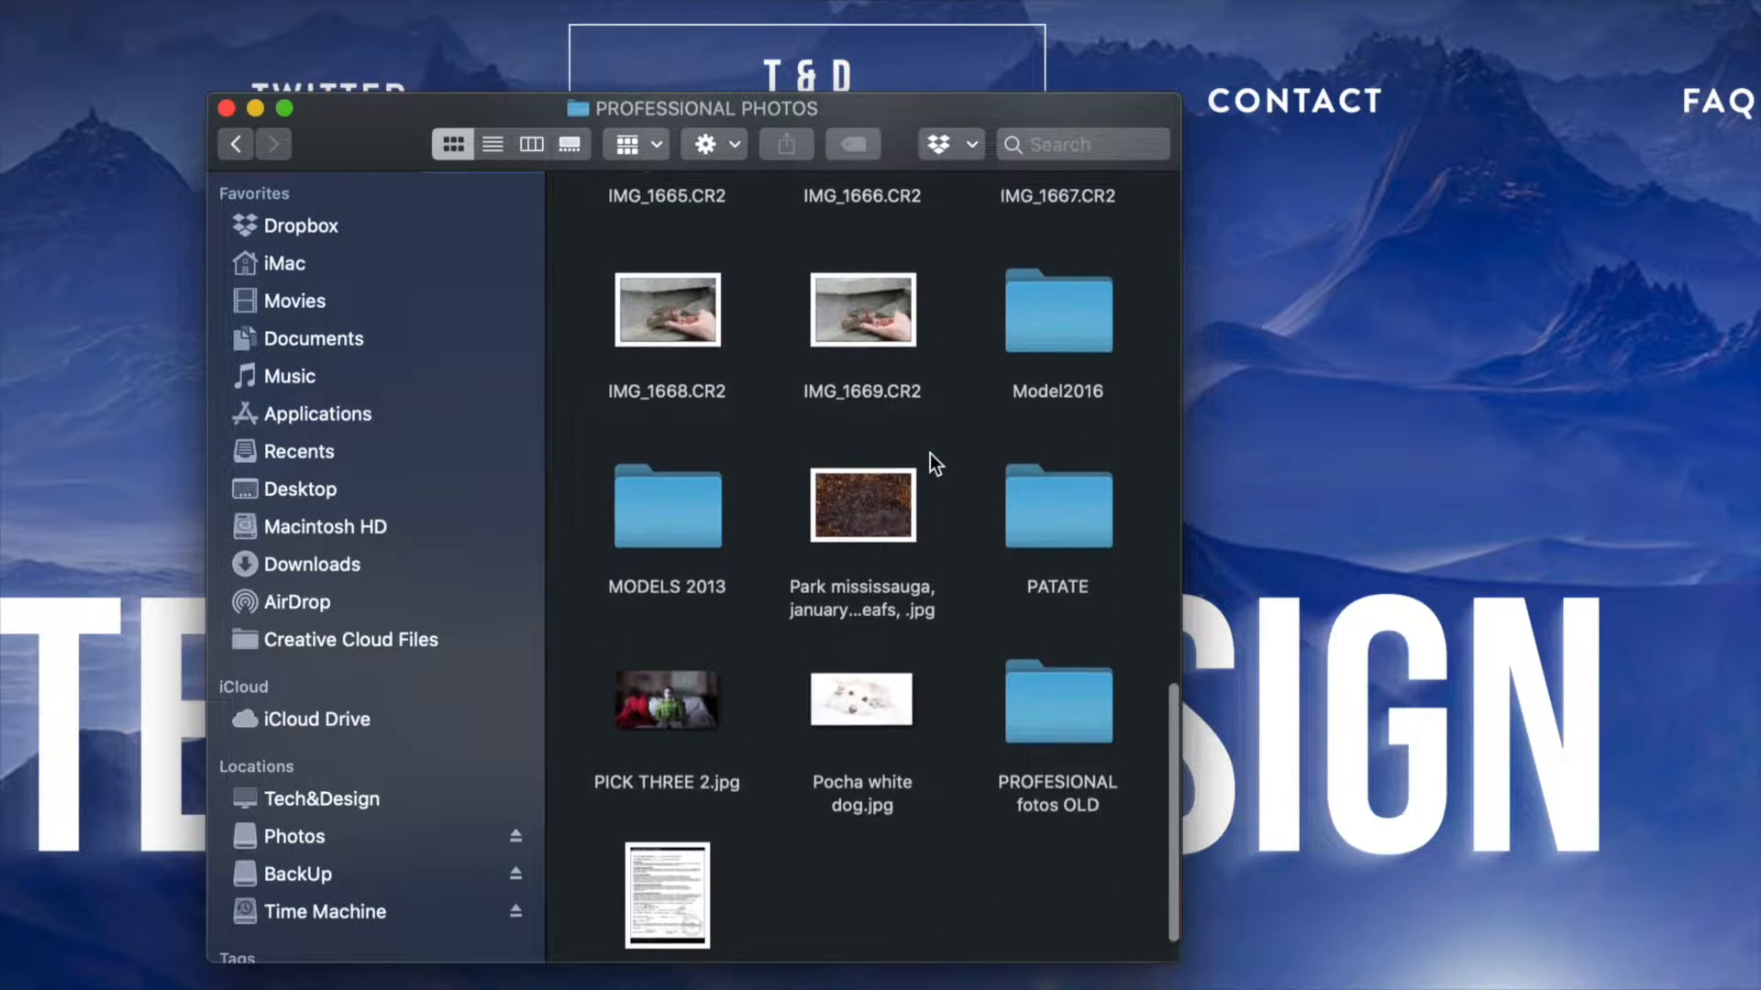
pyautogui.scroll(3, 930, 453)
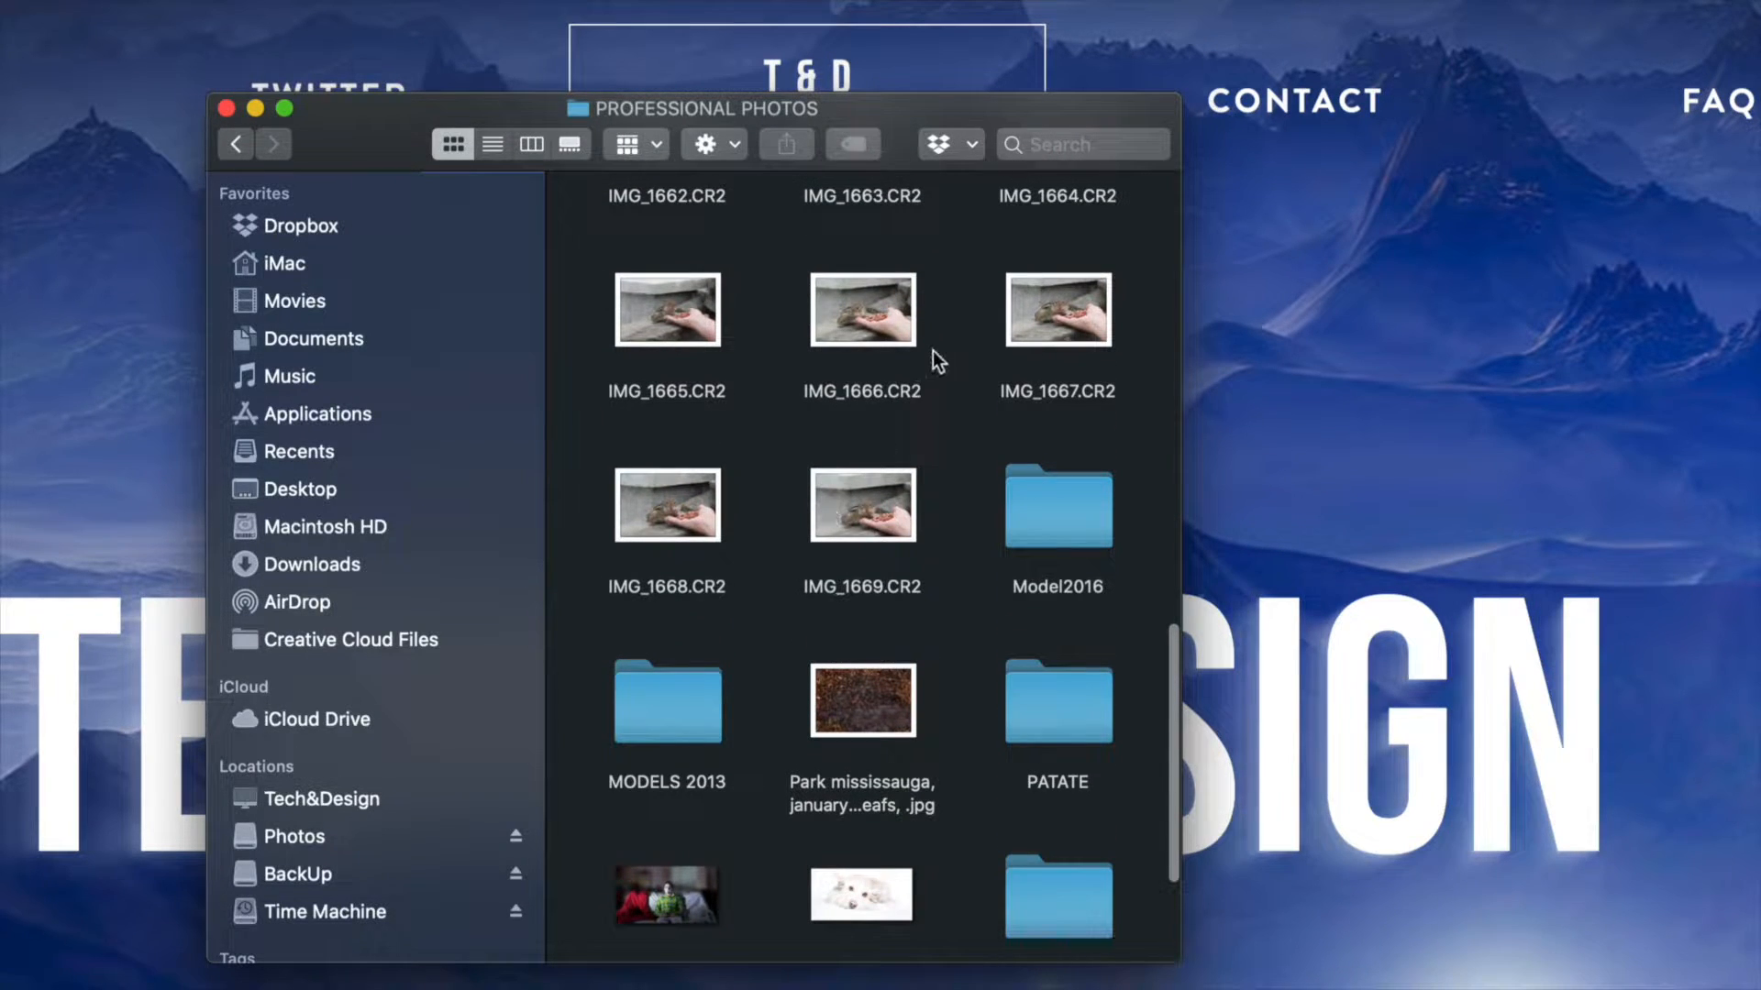
pyautogui.click(876, 316)
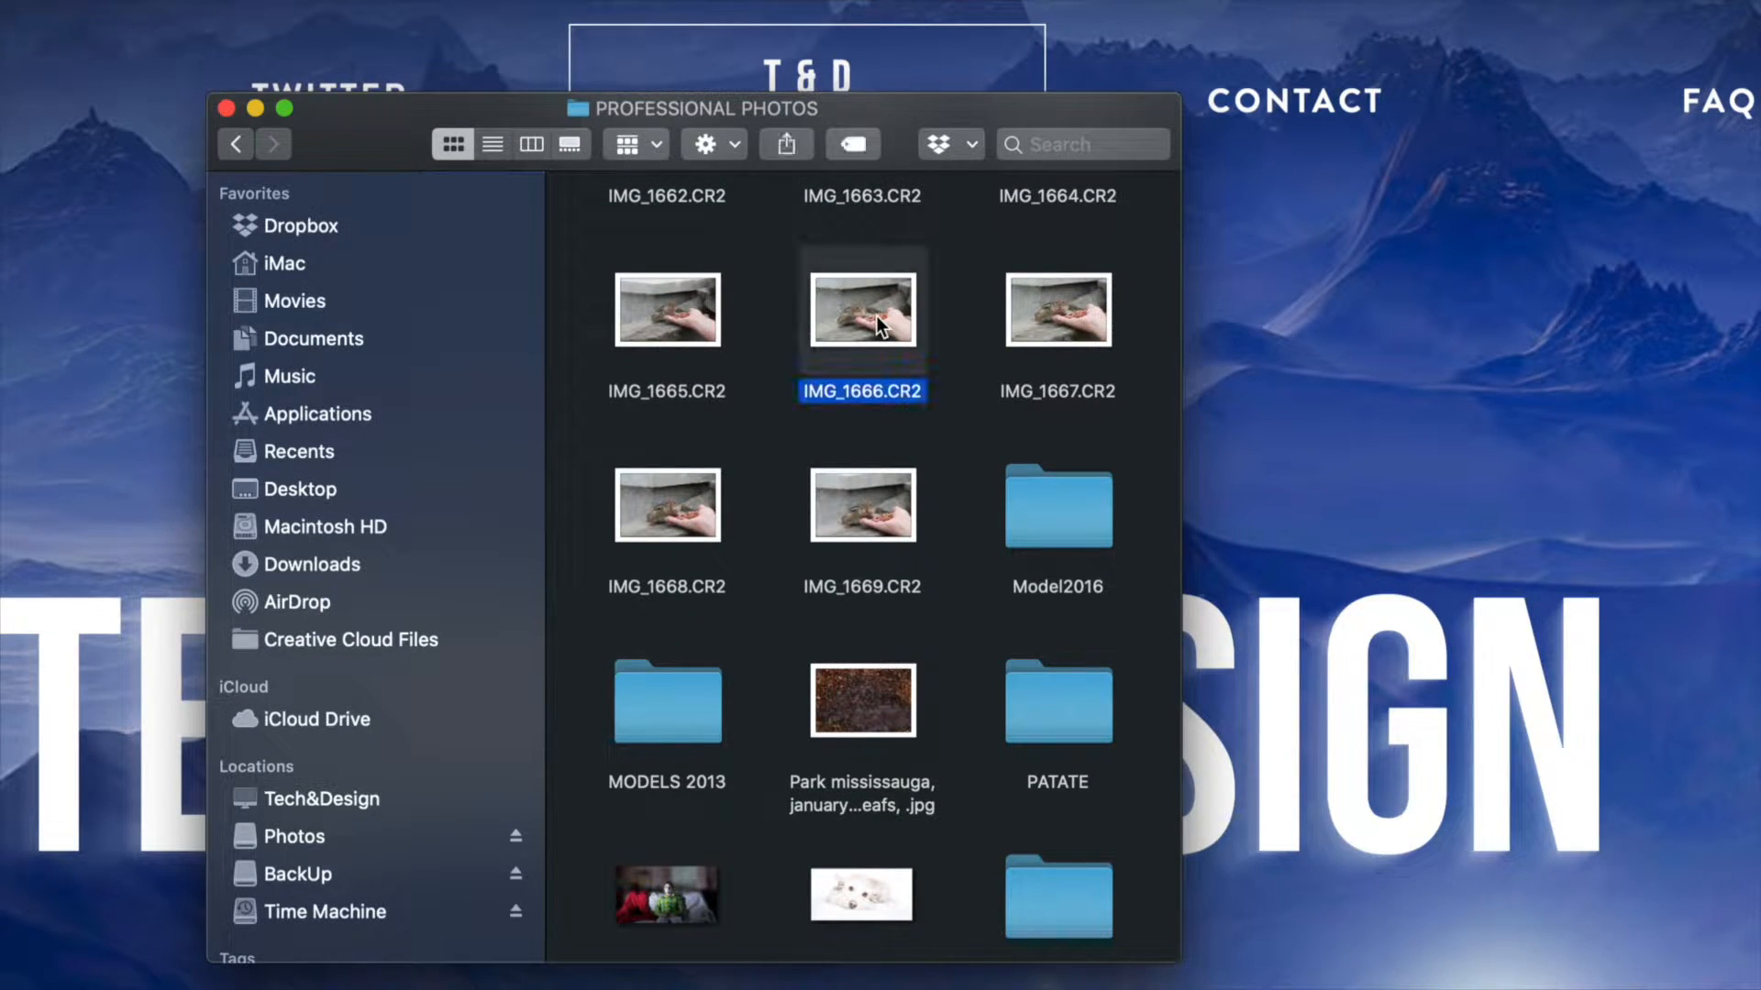
pyautogui.rightClick(877, 316)
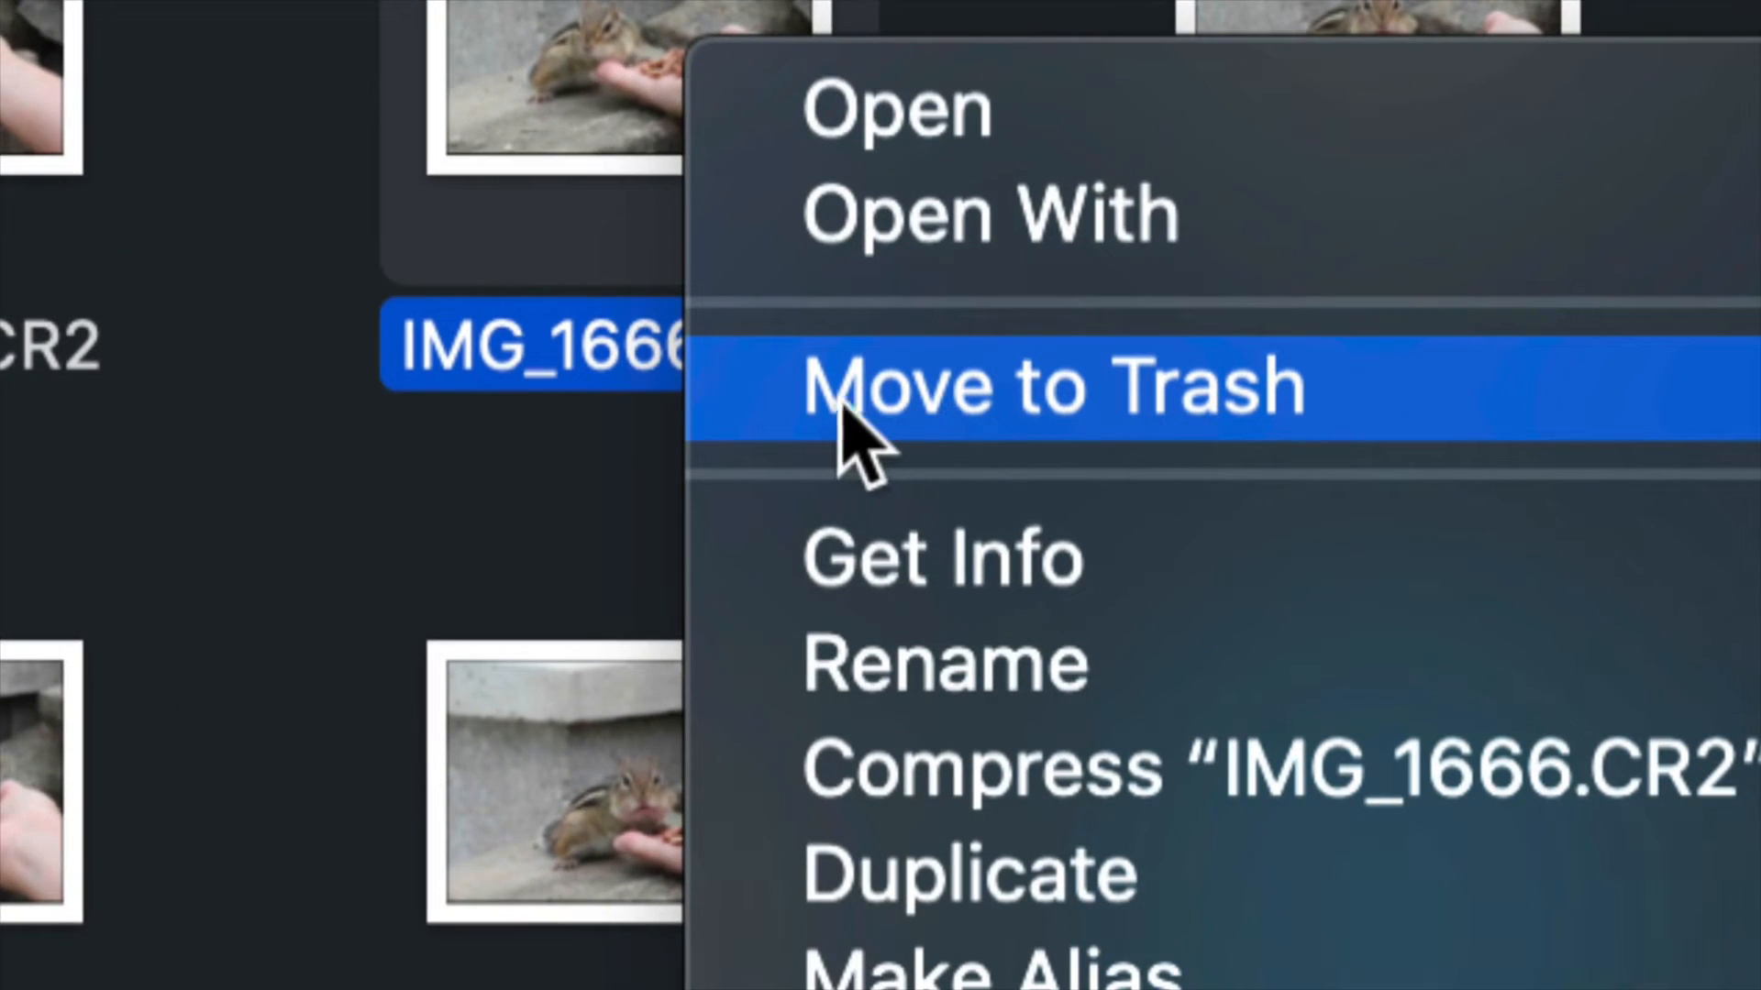
pyautogui.click(888, 394)
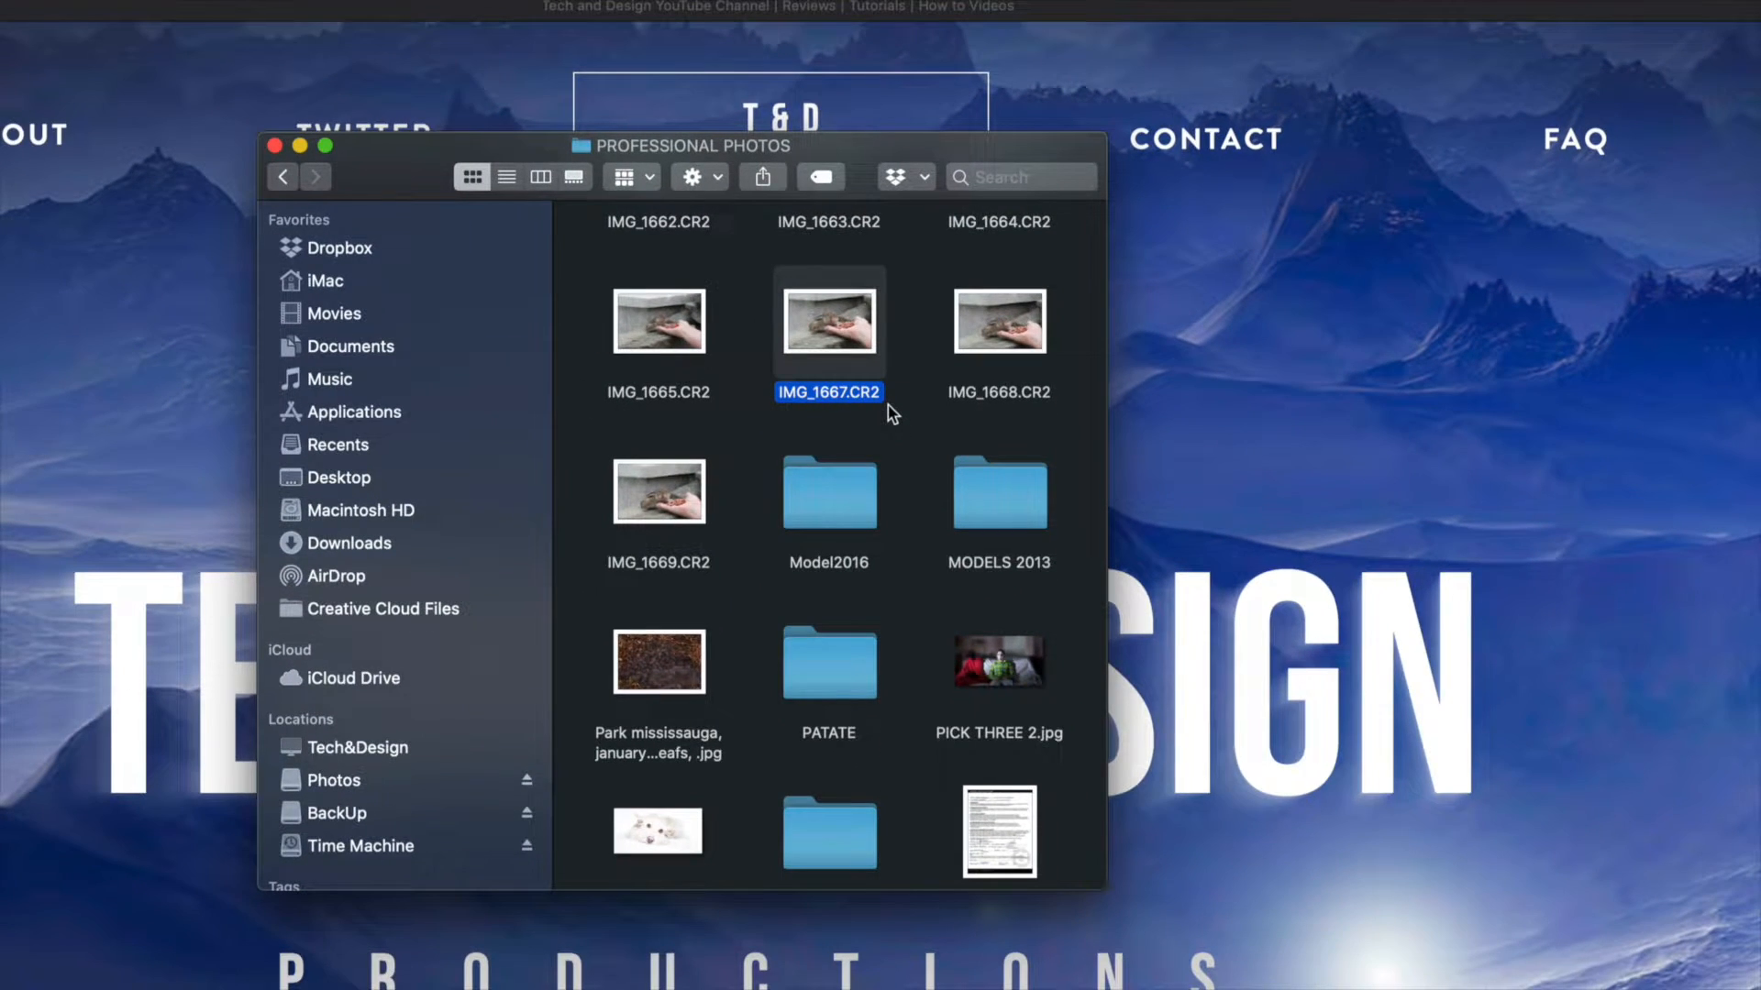
# Move the file SelfPortrait Ac model Release.jpg at the end of the folder to the Trash.
pyautogui.scroll(-2, 889, 412)
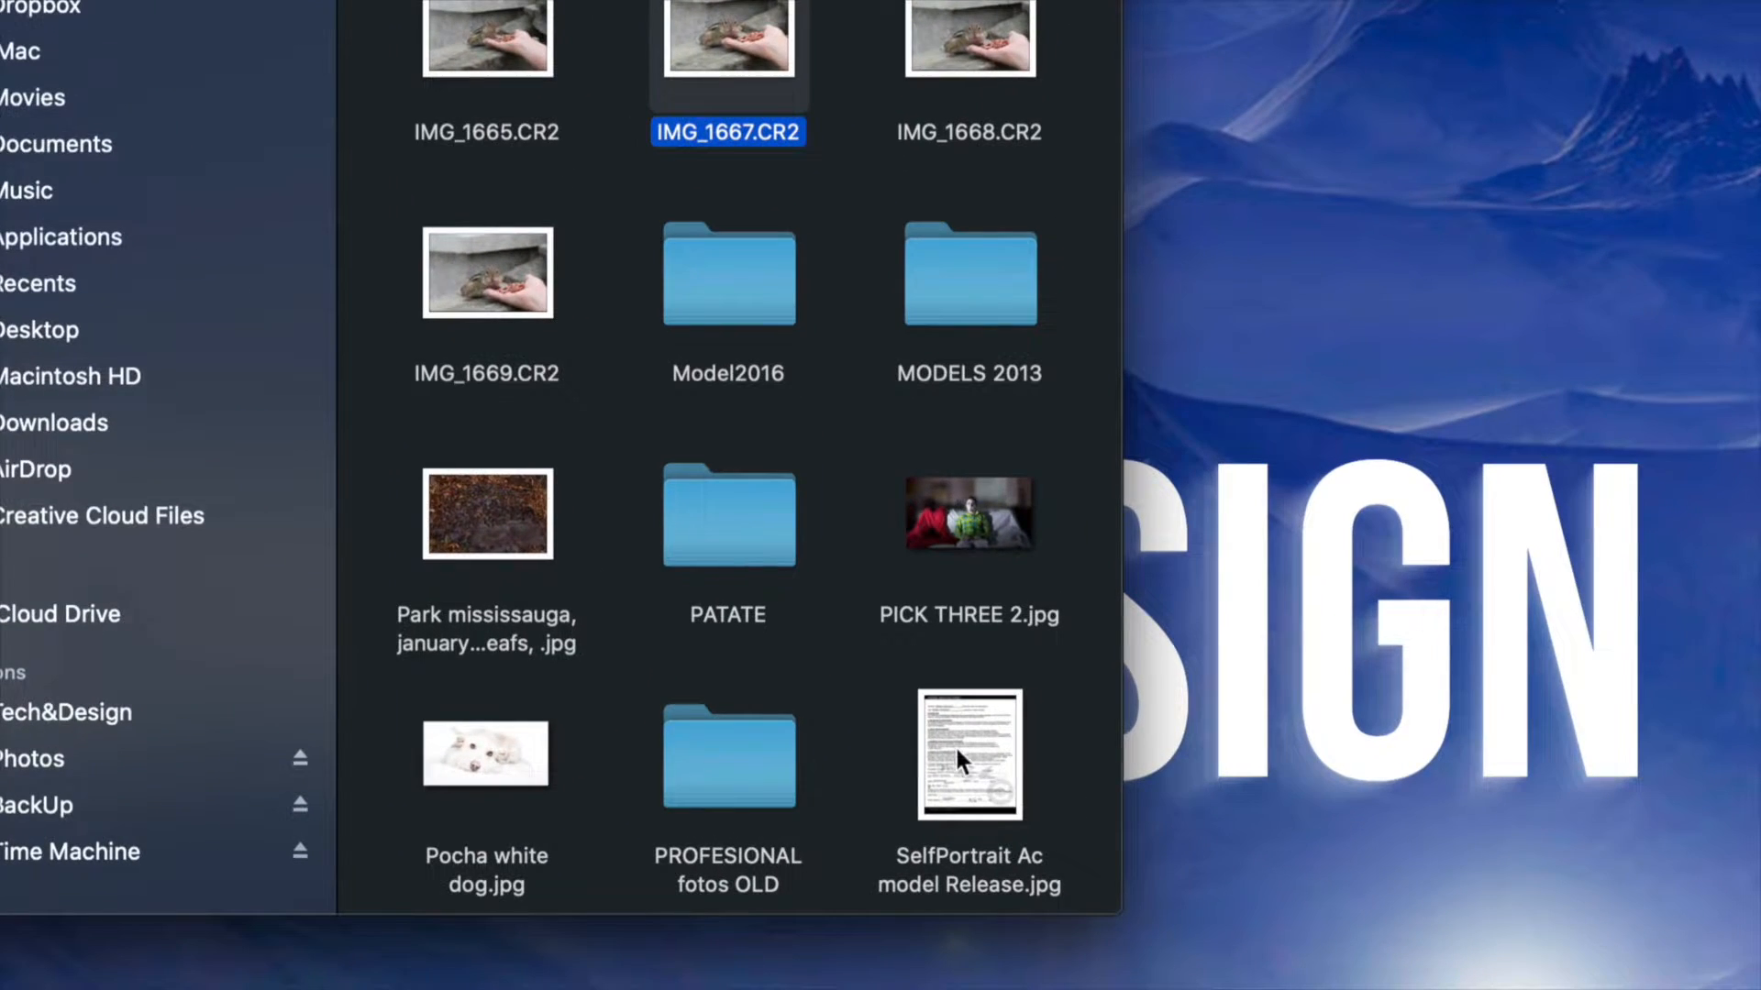
pyautogui.click(955, 745)
pyautogui.press('super+BackSpace')
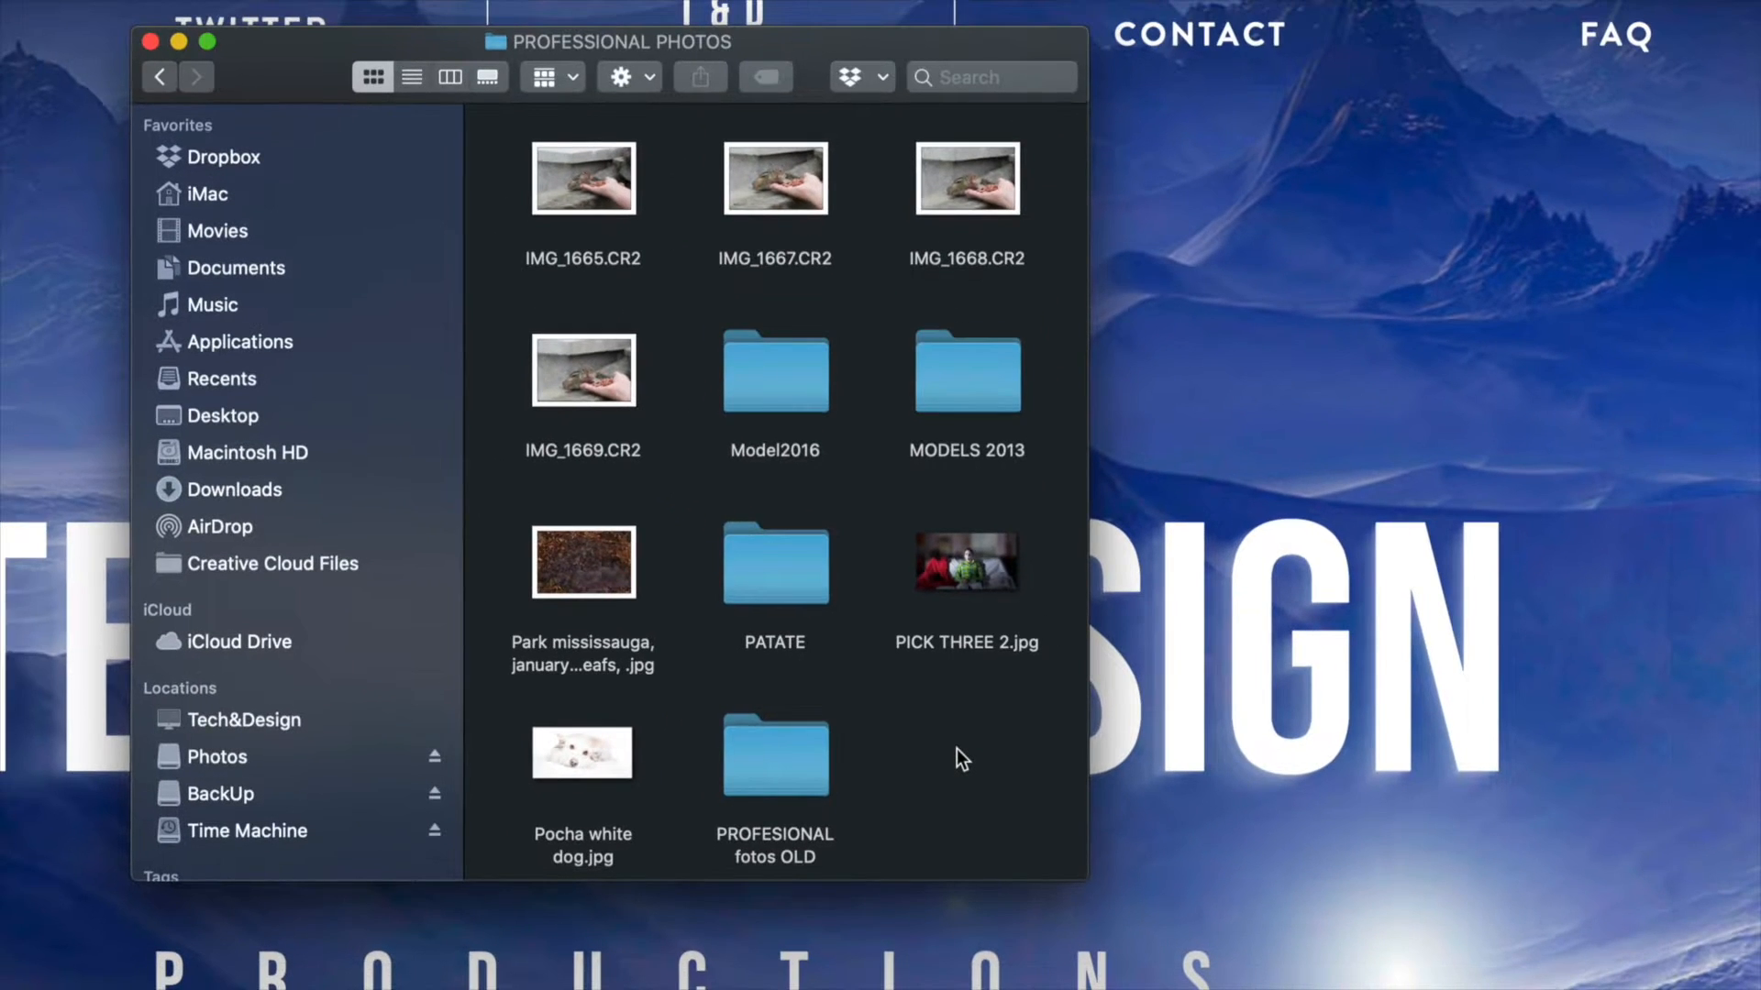
# Open the "albion falls, hamilton falls,2011" folder inside PROFESSIONAL PHOTOS.
pyautogui.scroll(10, 796, 608)
pyautogui.scroll(5, 796, 607)
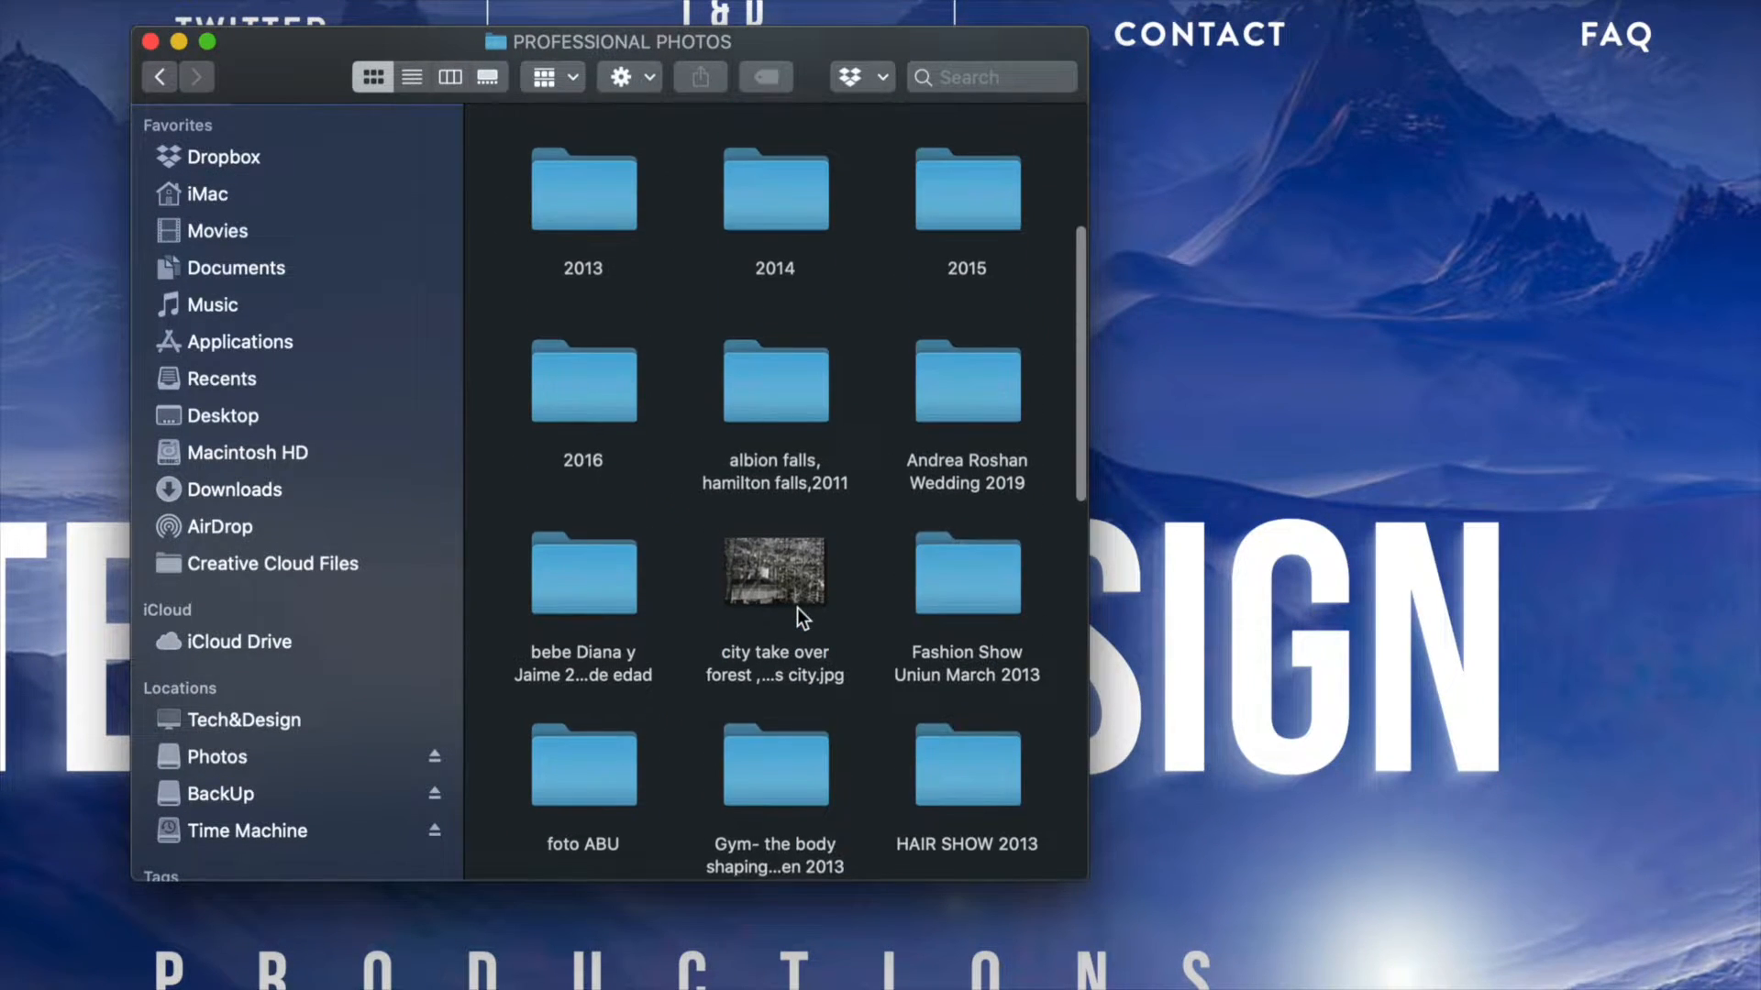
pyautogui.doubleClick(806, 492)
# Select IMG_1120.jpg, IMG_1121.CR2, IMG_1122.CR2, IMG_1122.jpg, IMG_1123.jpg and IMG_1124.CR2 together and move them to the Trash.
pyautogui.click(798, 347)
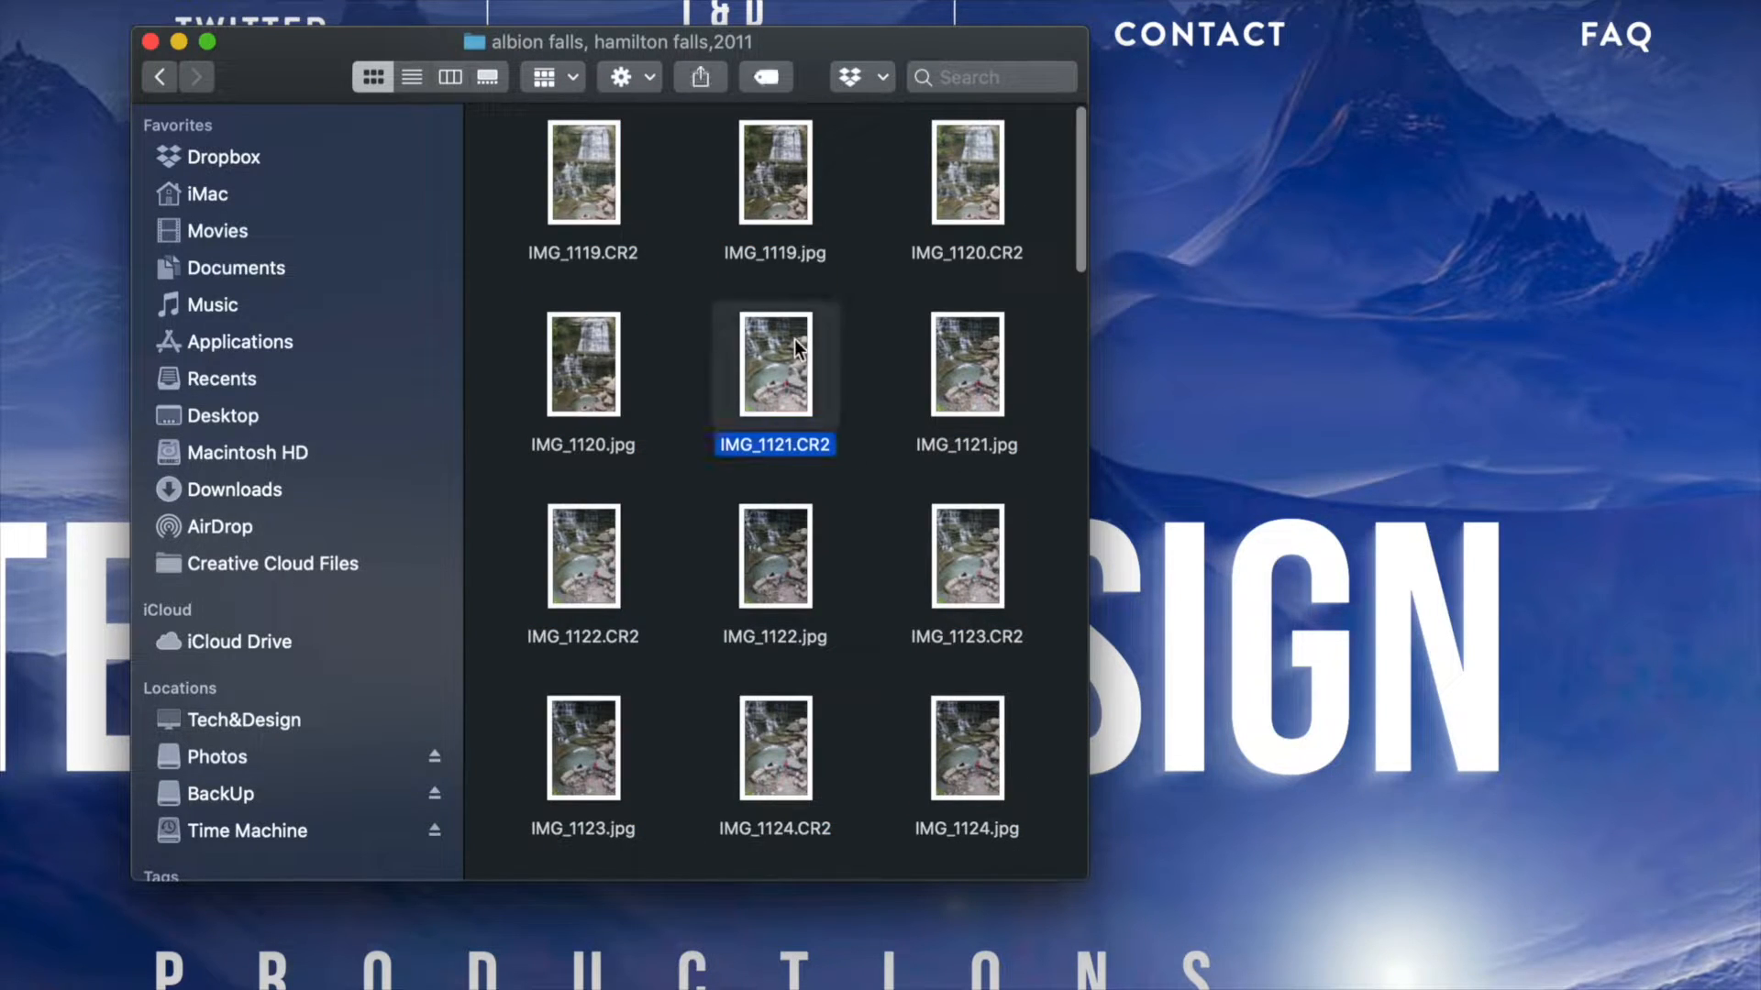
pyautogui.click(862, 339)
pyautogui.moveTo(882, 308); pyautogui.dragTo(514, 814)
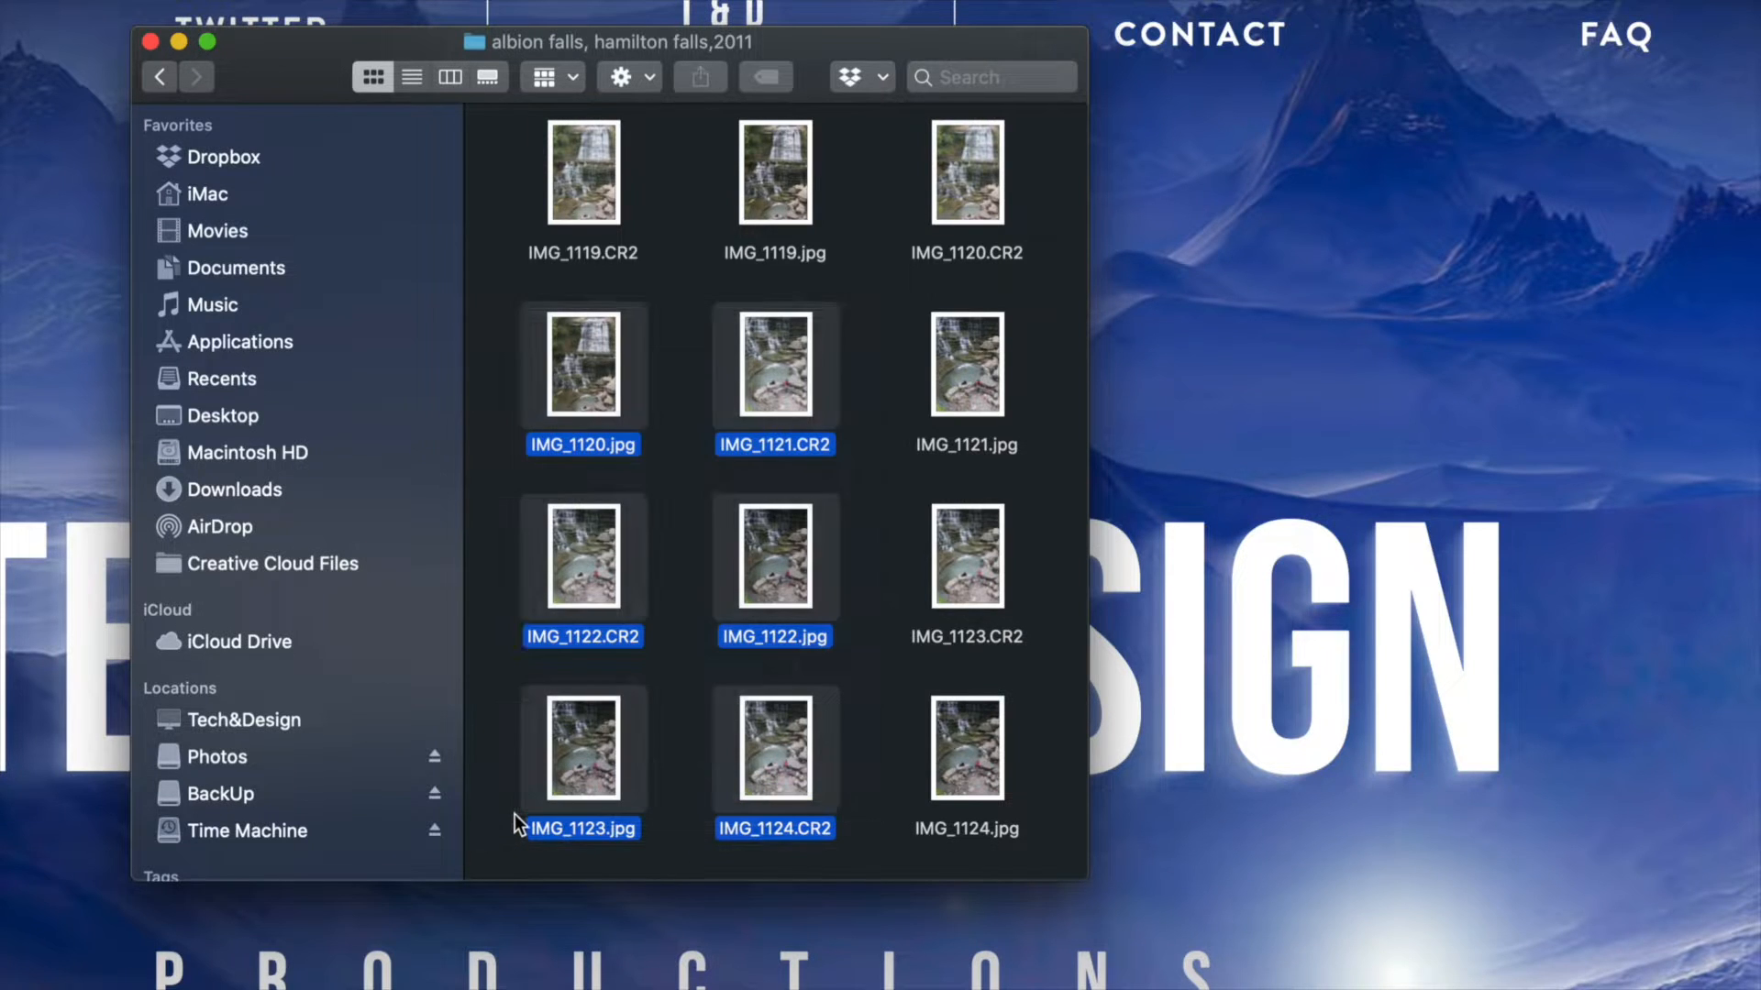
pyautogui.press('super+BackSpace')
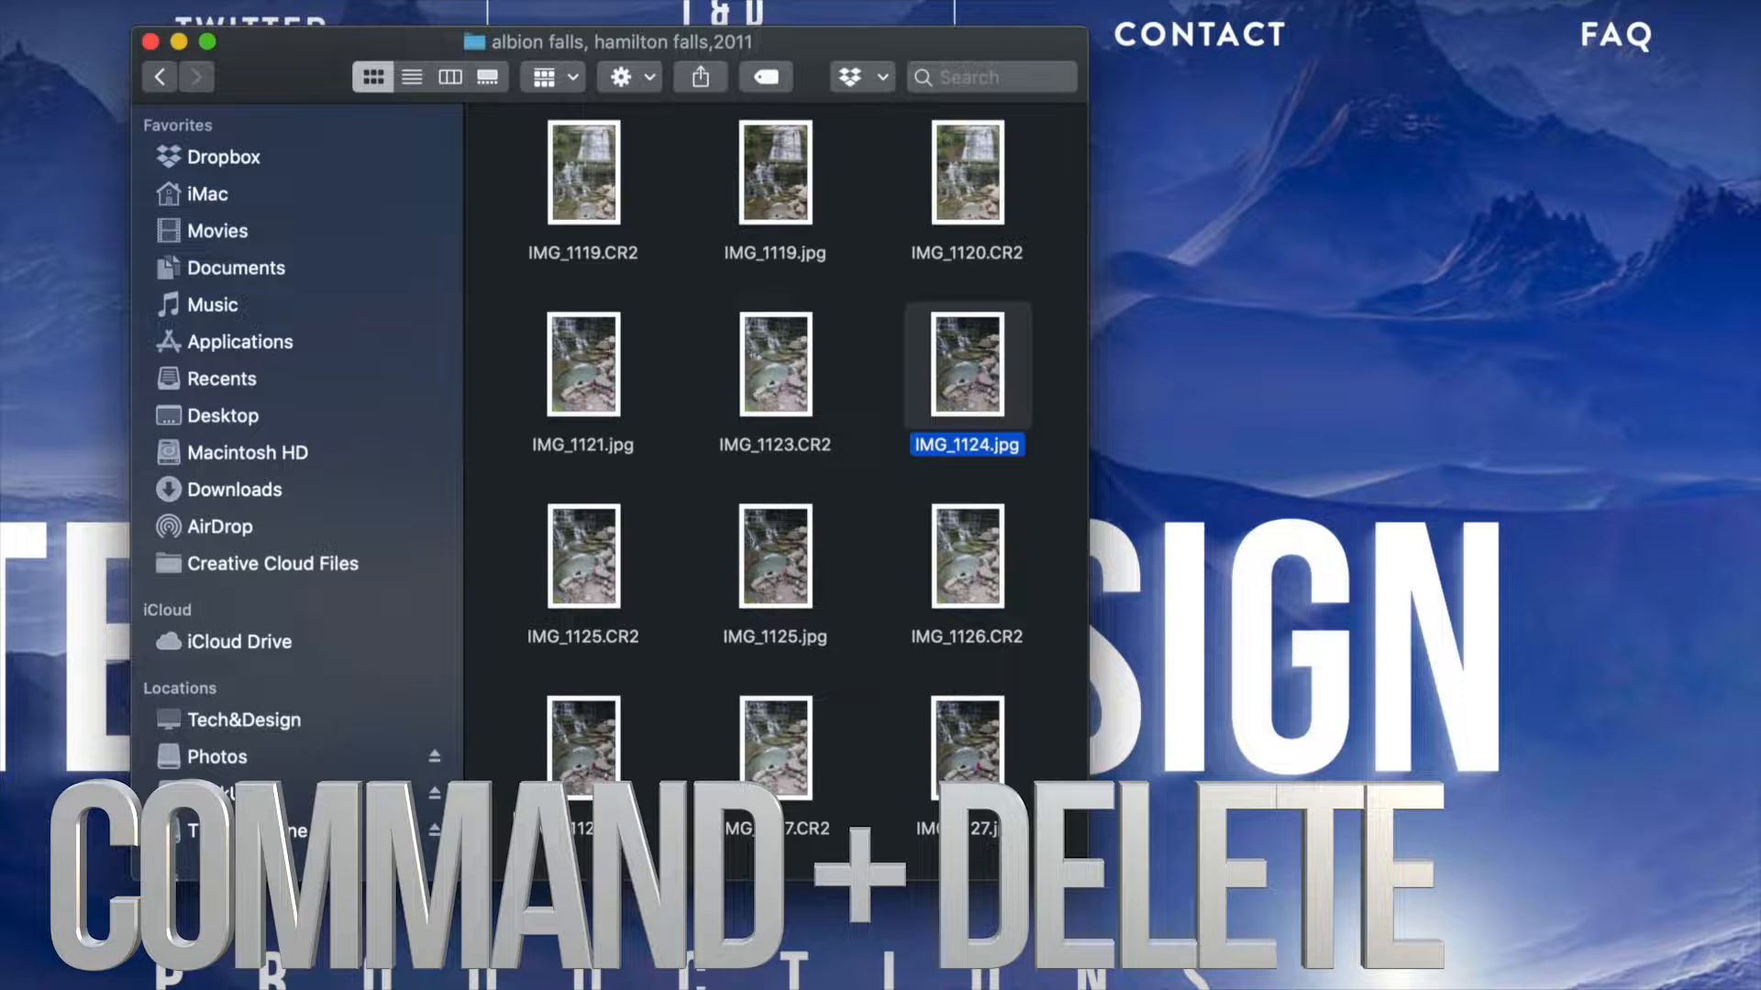
# Move the six photos IMG_1121.jpg, IMG_1123.CR2, IMG_1125.CR2, IMG_1125.jpg, IMG_1126.jpg and IMG_1127.CR2 to the Trash as one selection.
pyautogui.moveTo(849, 347); pyautogui.dragTo(547, 765)
pyautogui.rightClick(565, 770)
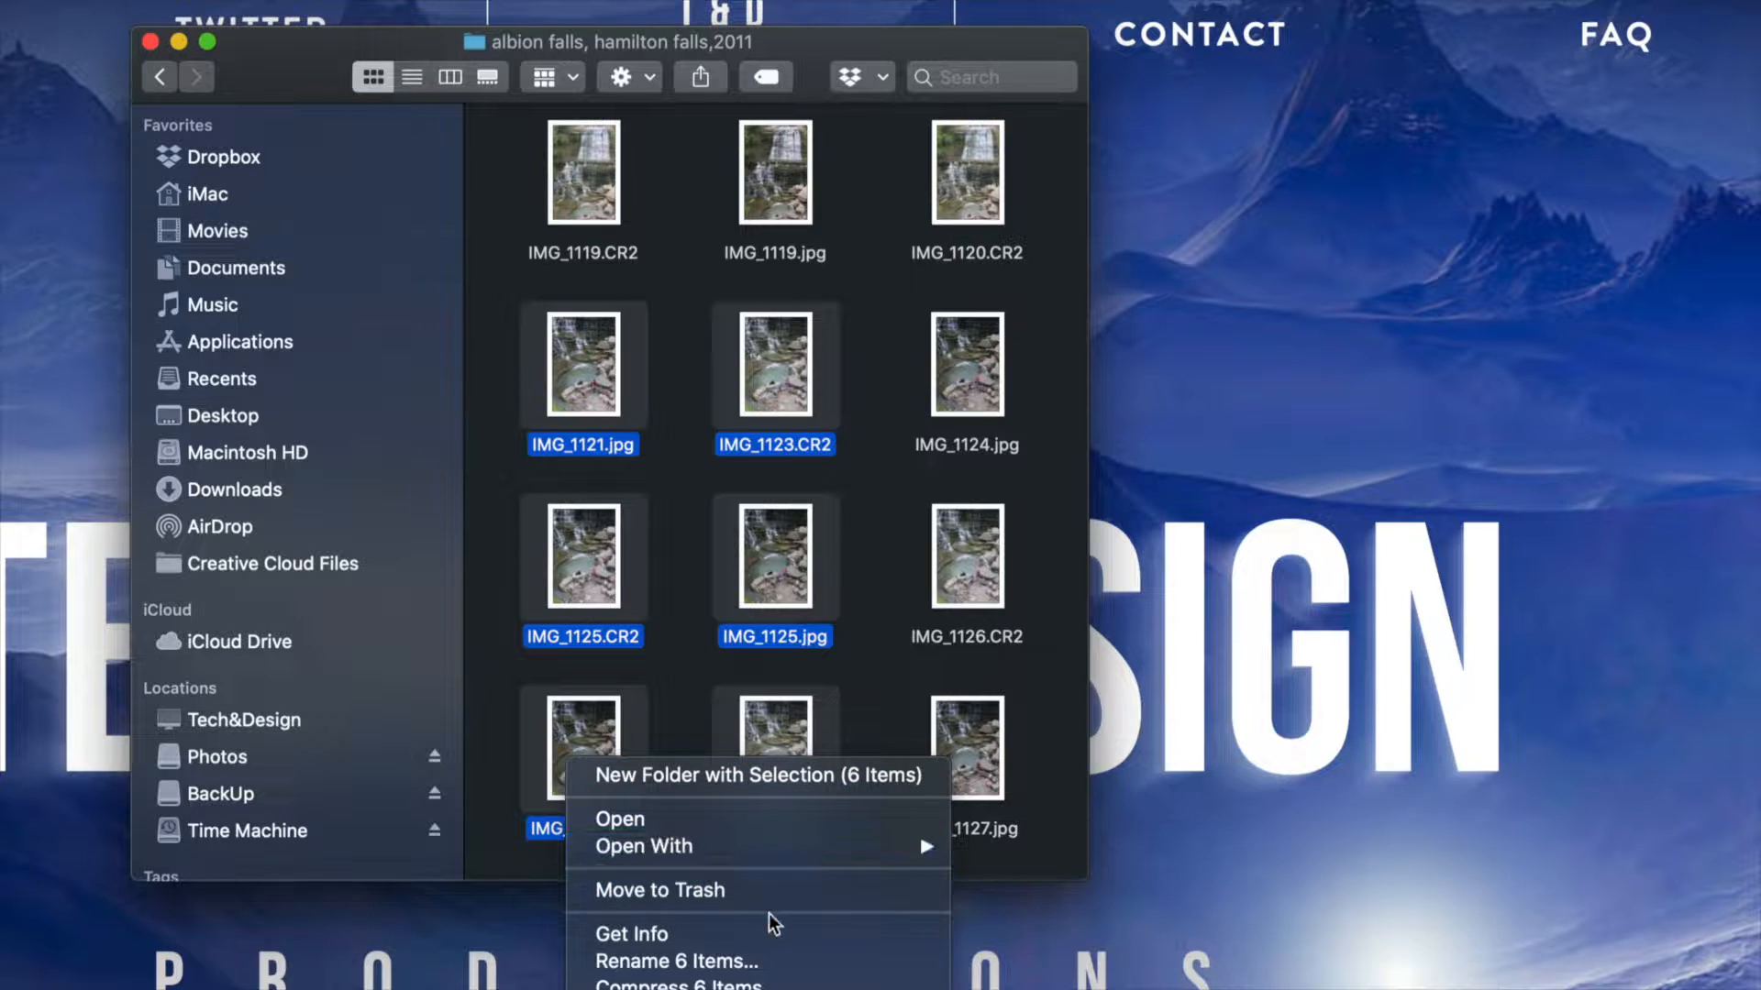
pyautogui.click(652, 891)
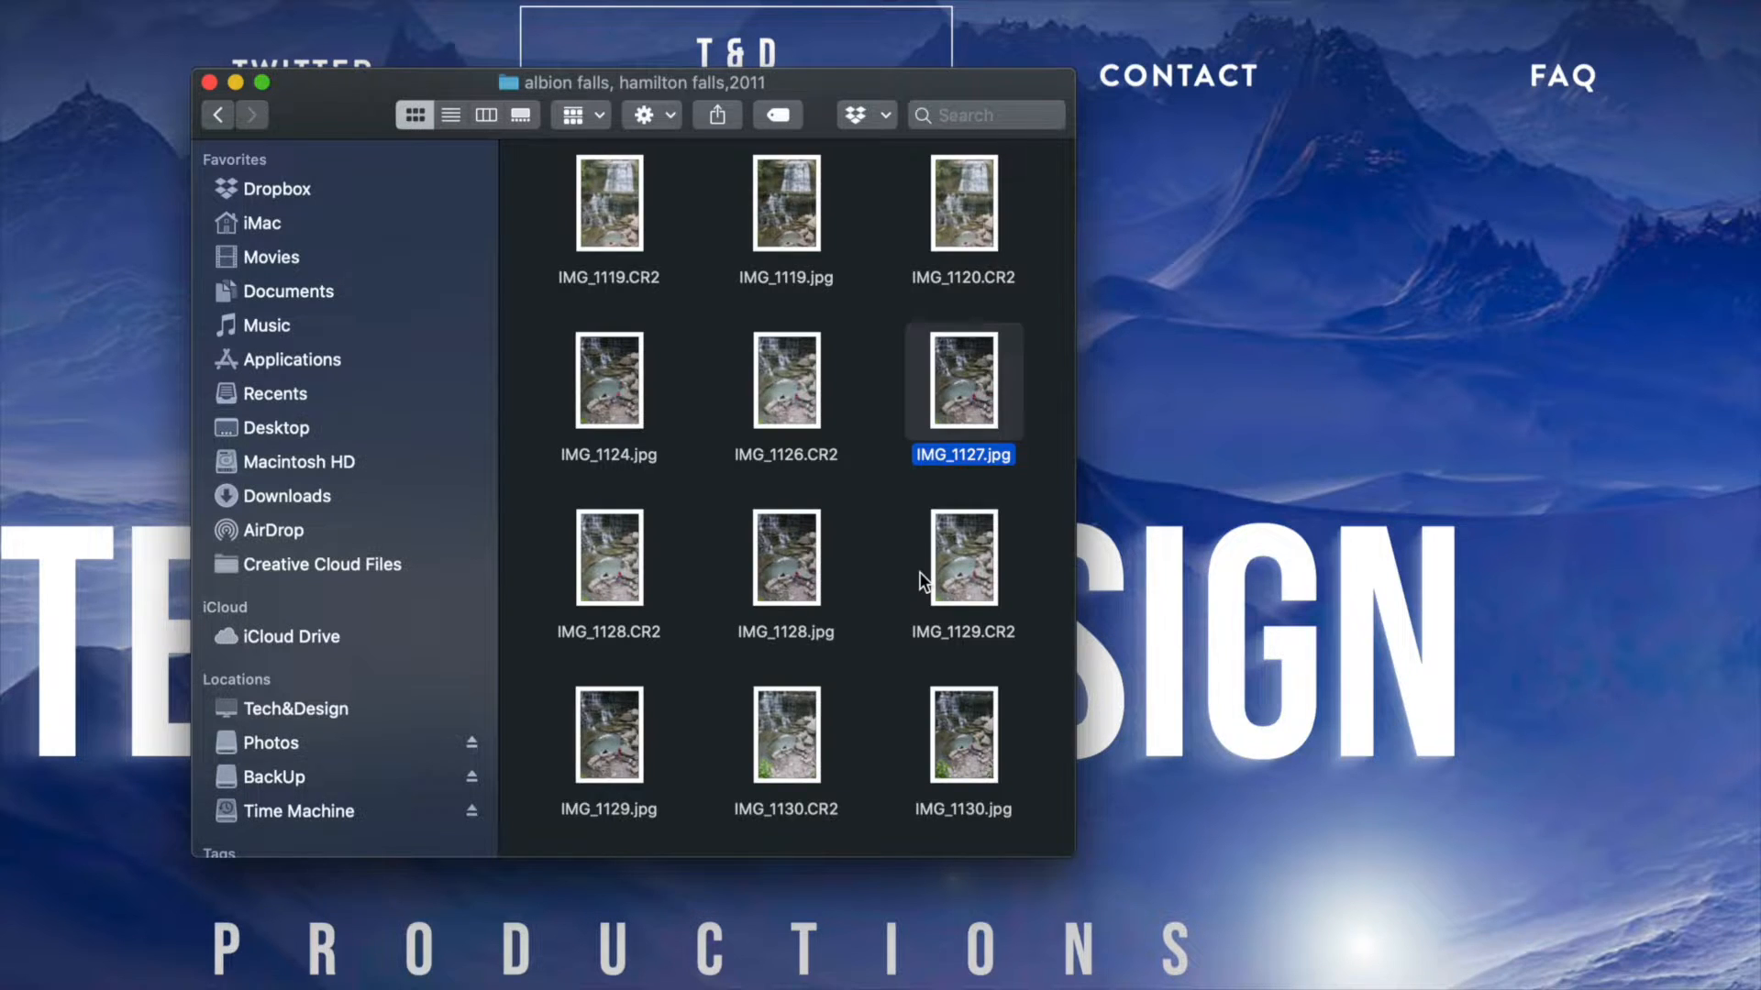
# Go back to the top level of the Photos drive and move the whole FOTOS folder to the Trash.
pyautogui.click(220, 115)
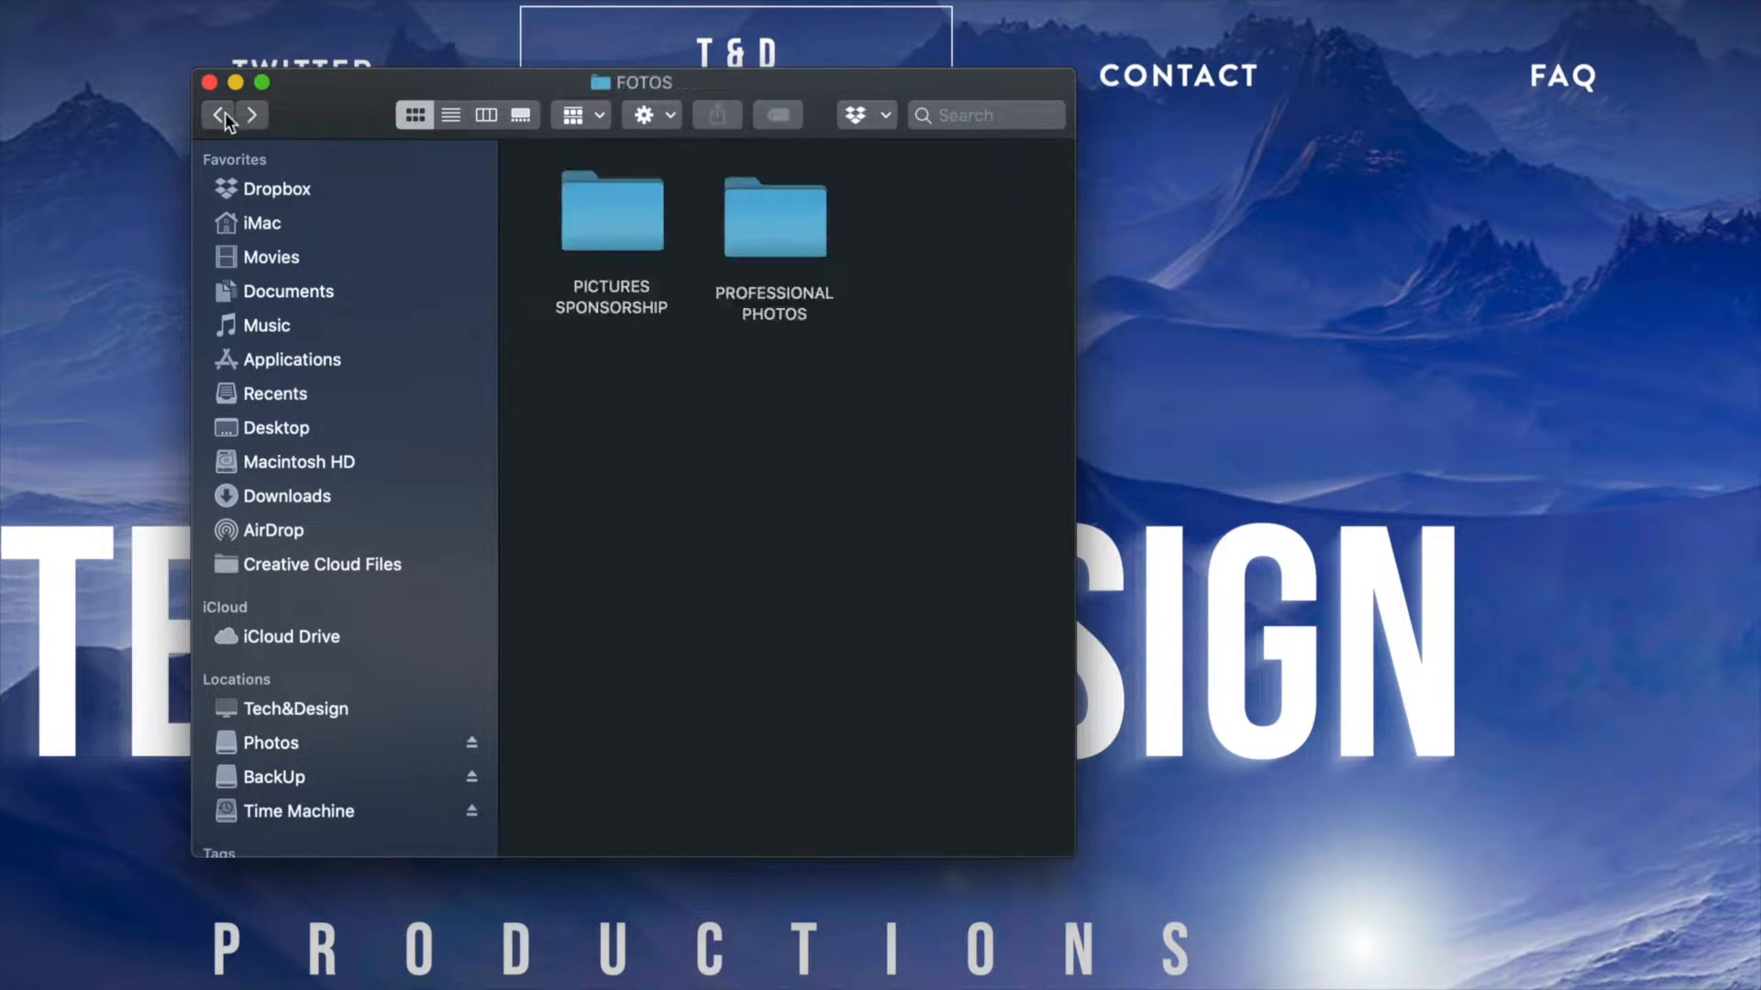
pyautogui.click(222, 114)
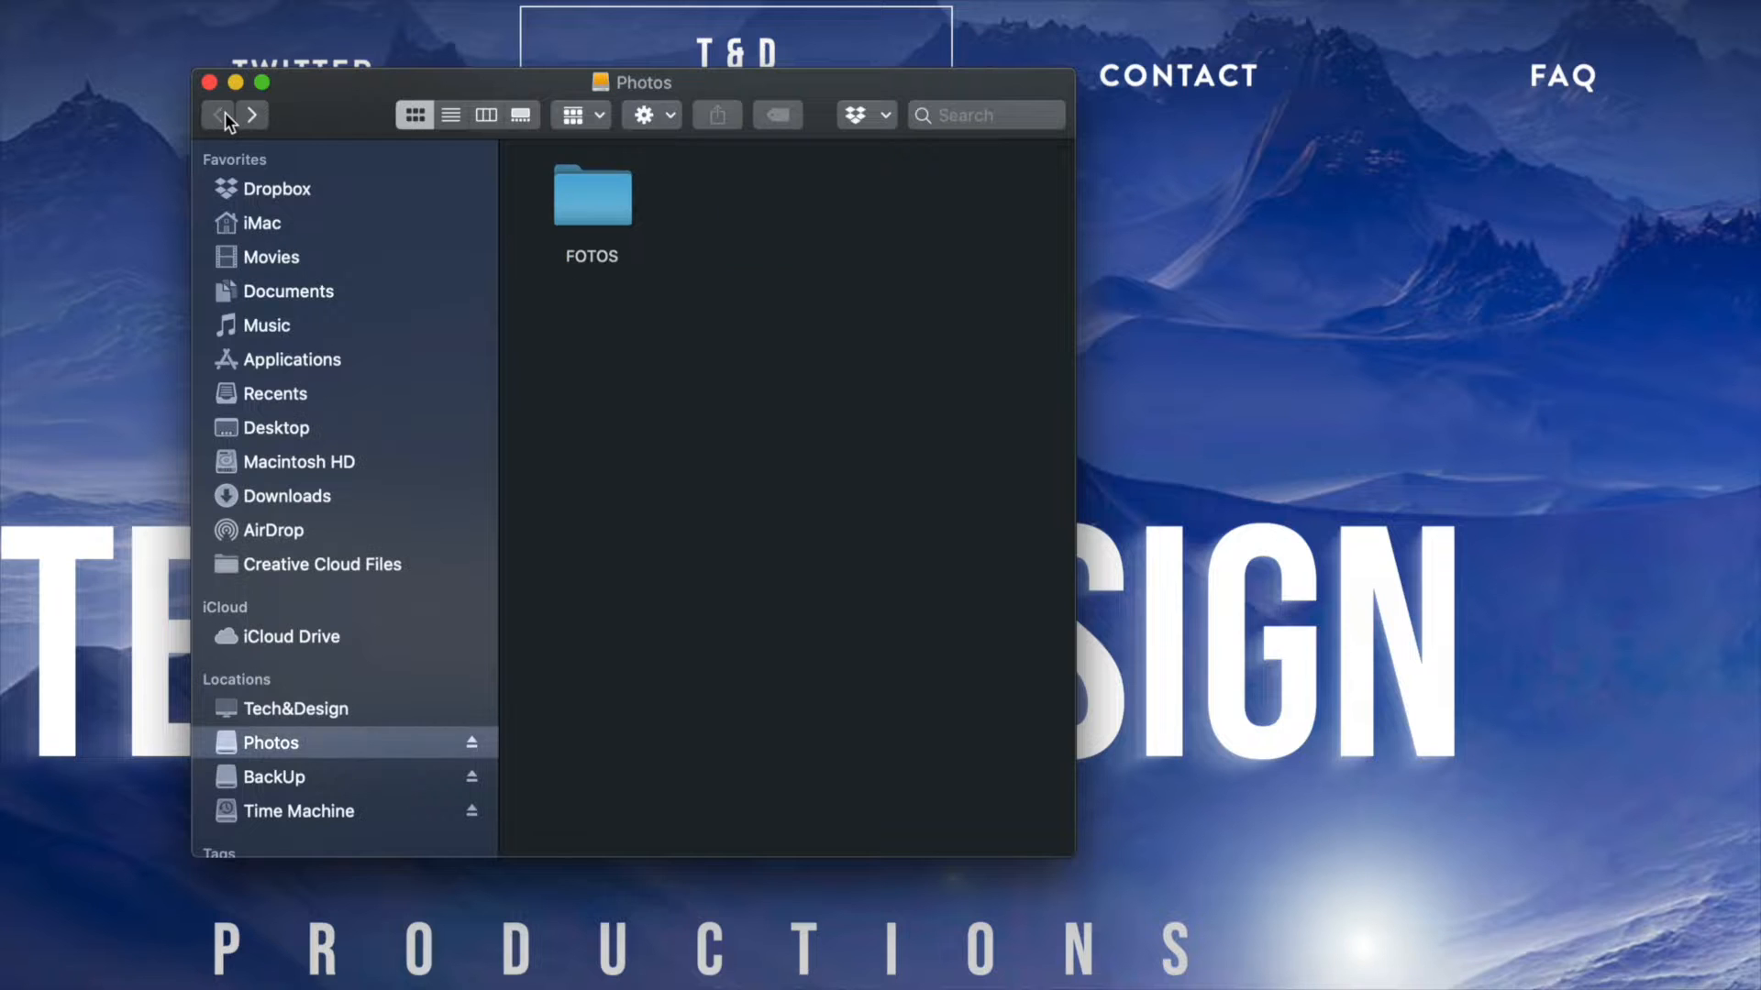
pyautogui.click(608, 213)
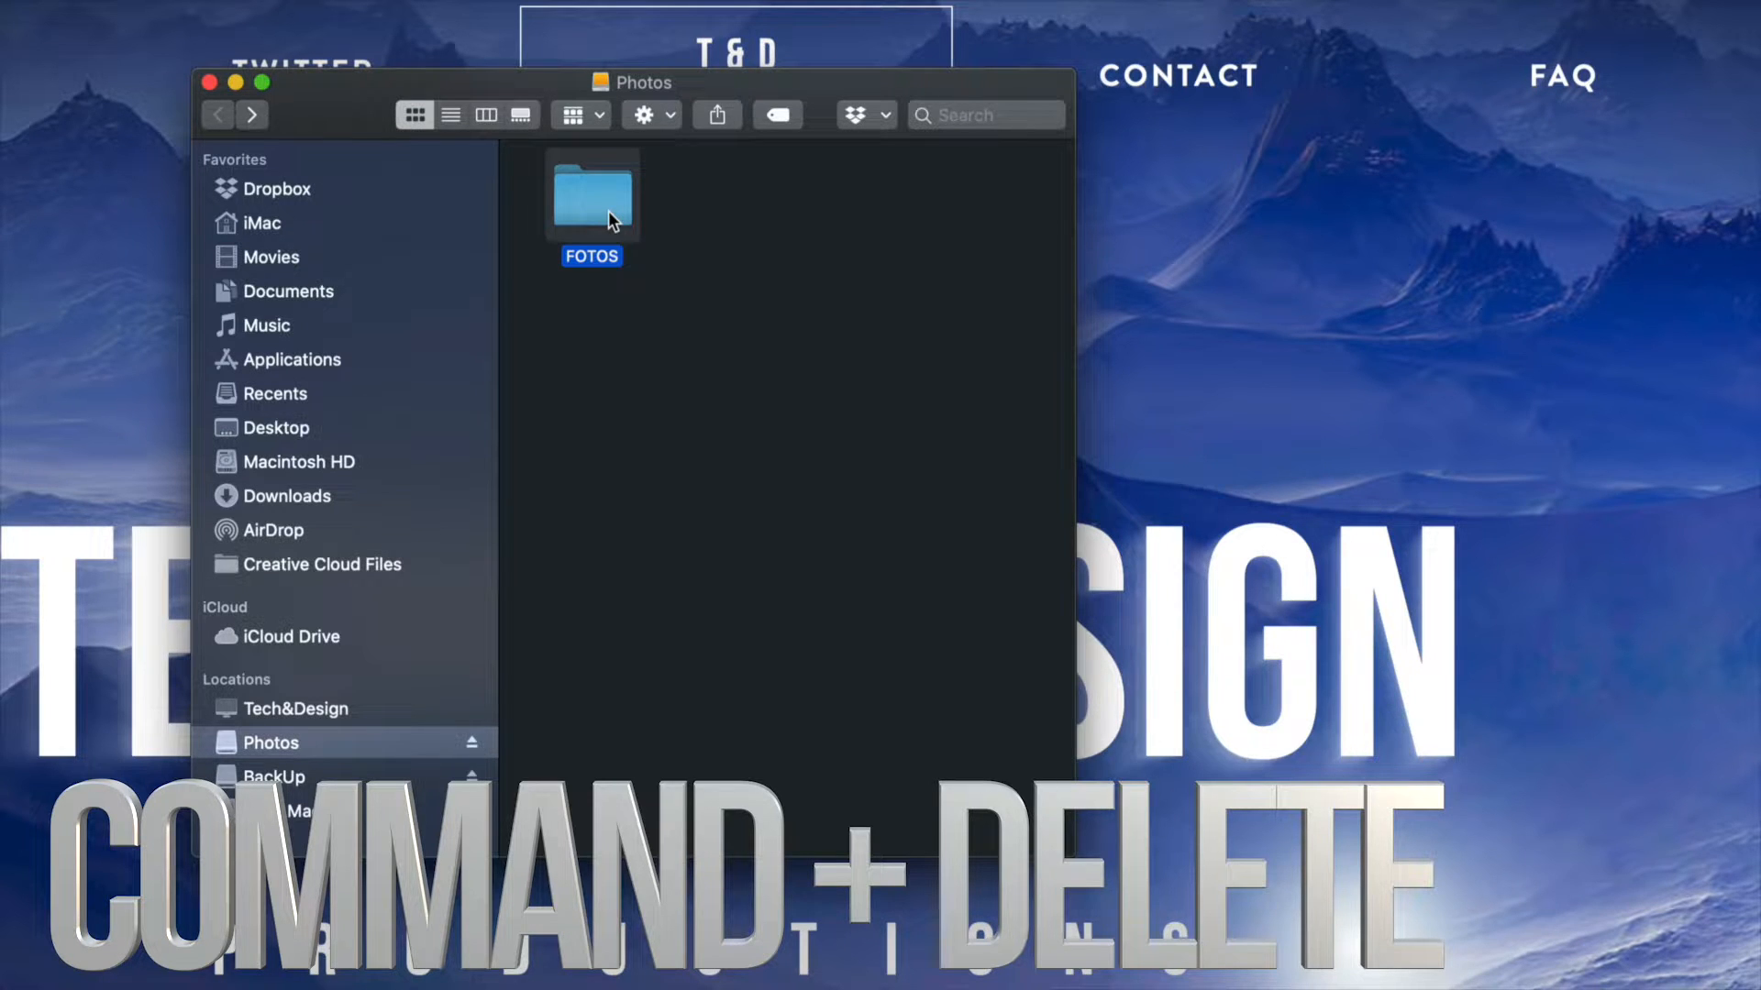
pyautogui.press('super+BackSpace')
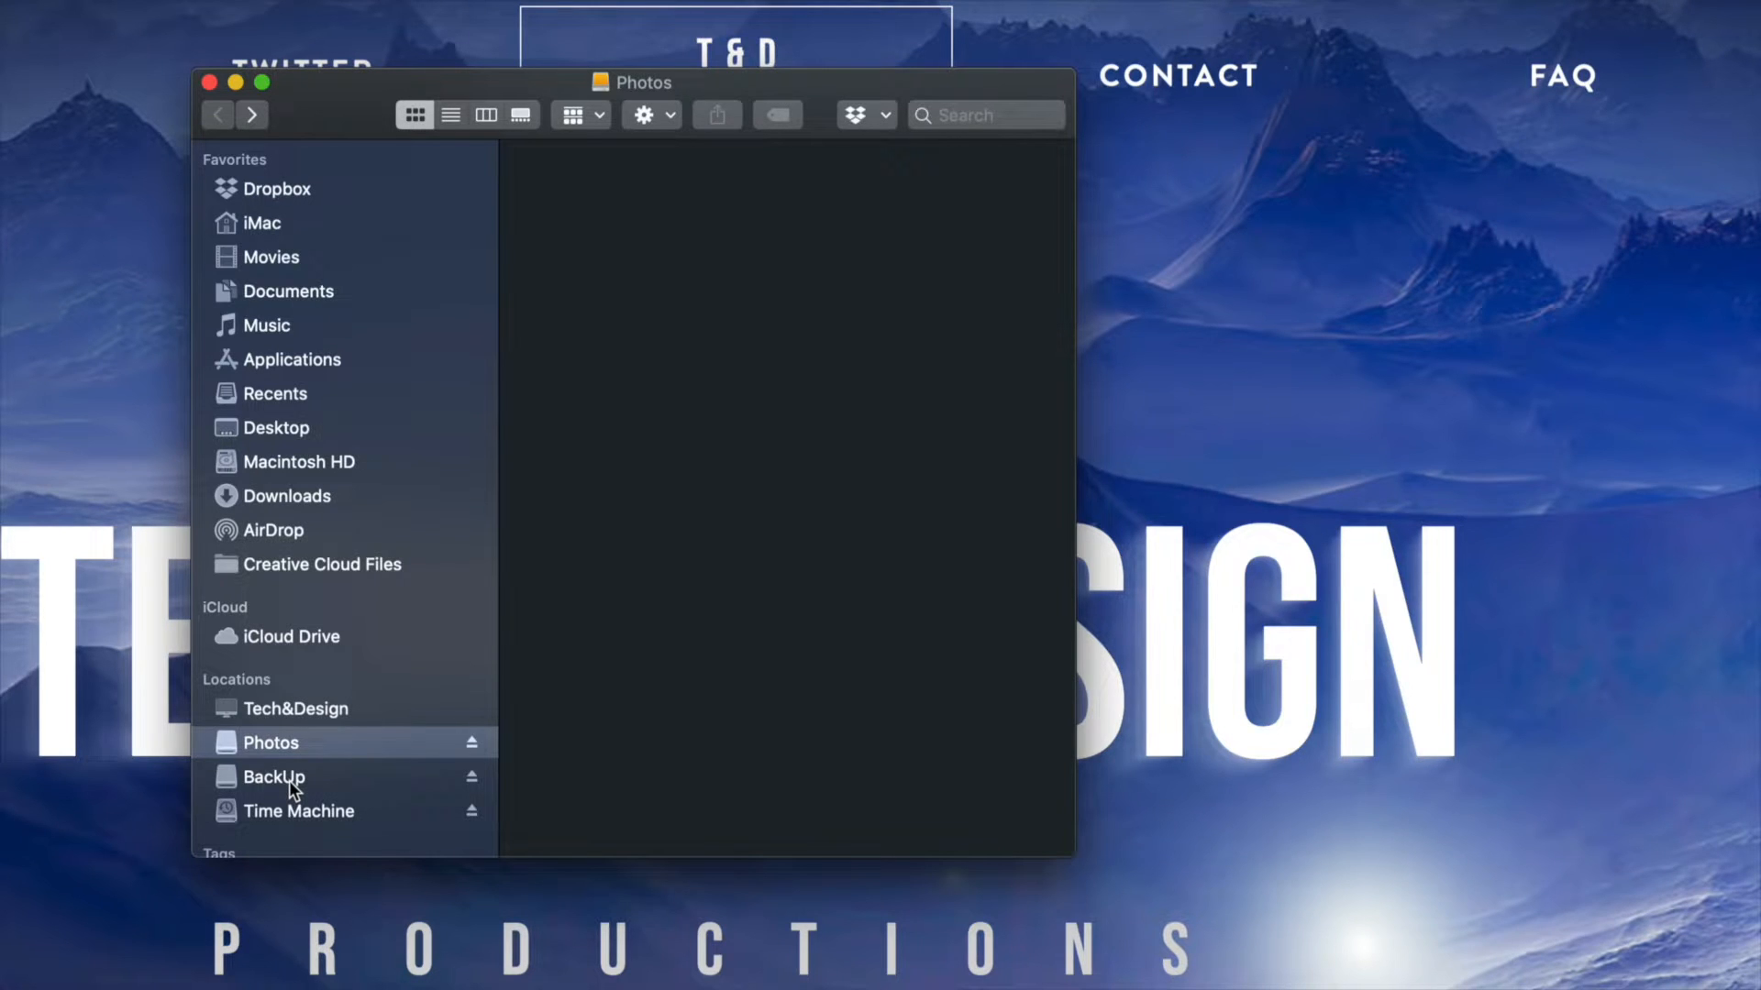
# Open the BackUp drive and move the document Estratificada.doc to the Trash.
pyautogui.click(289, 779)
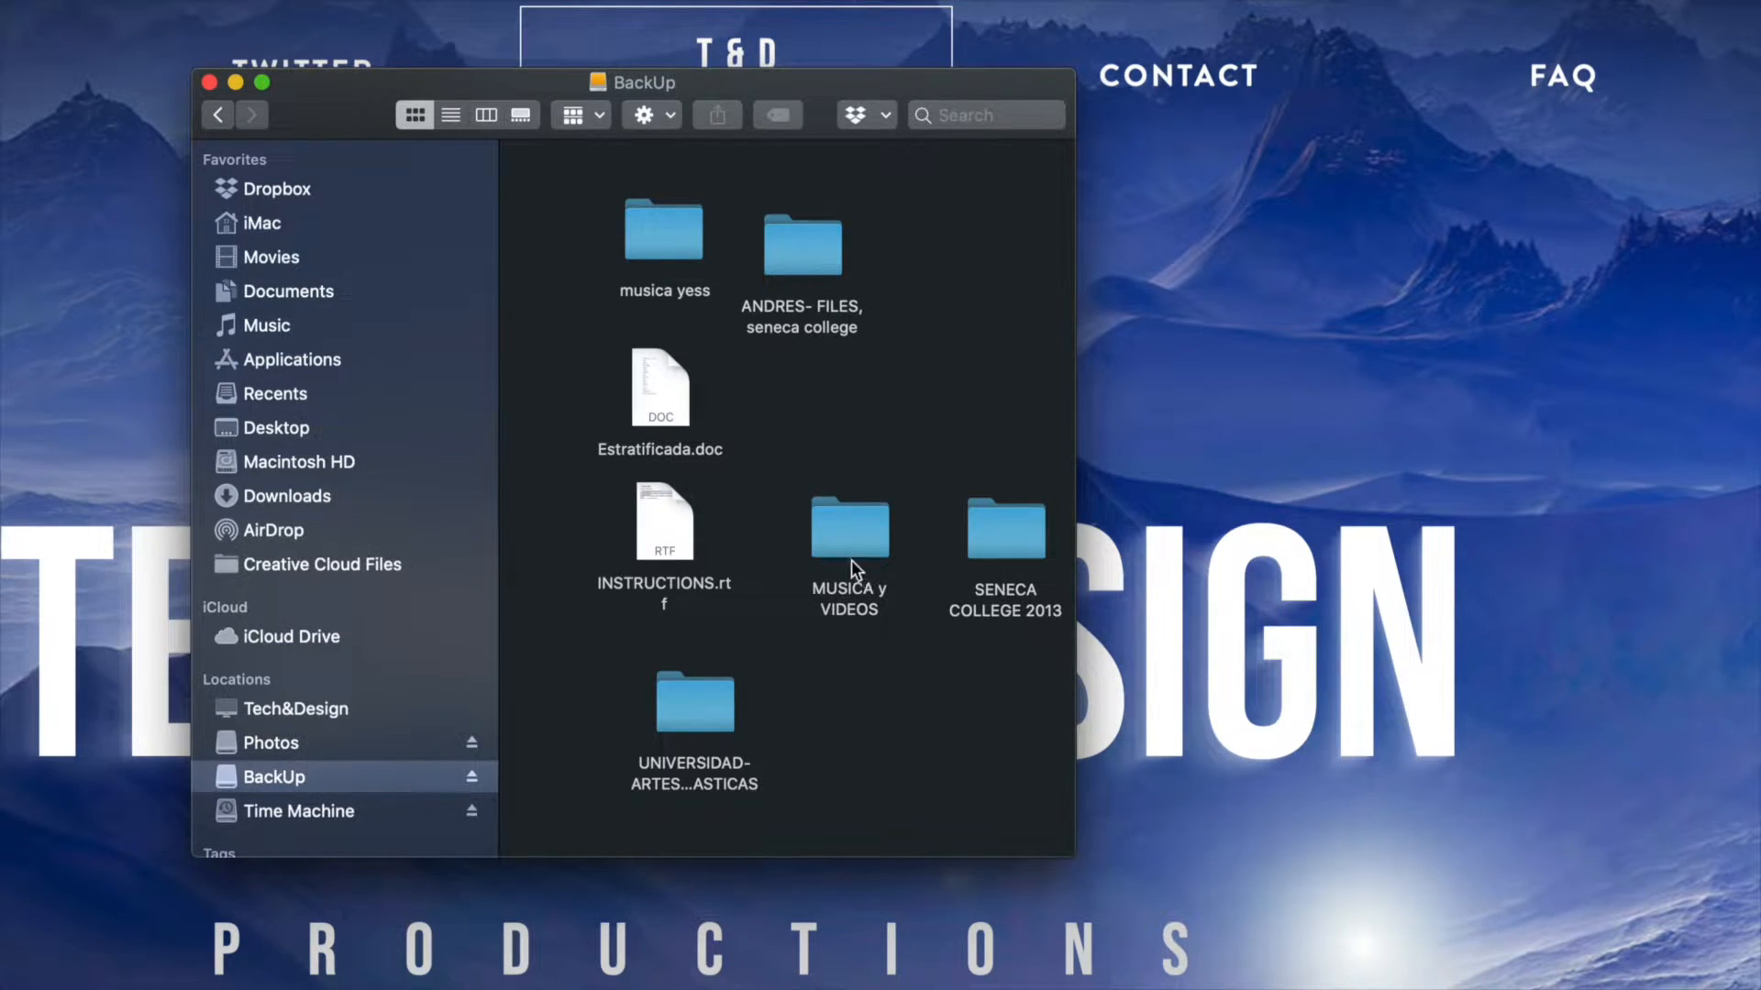
pyautogui.click(659, 367)
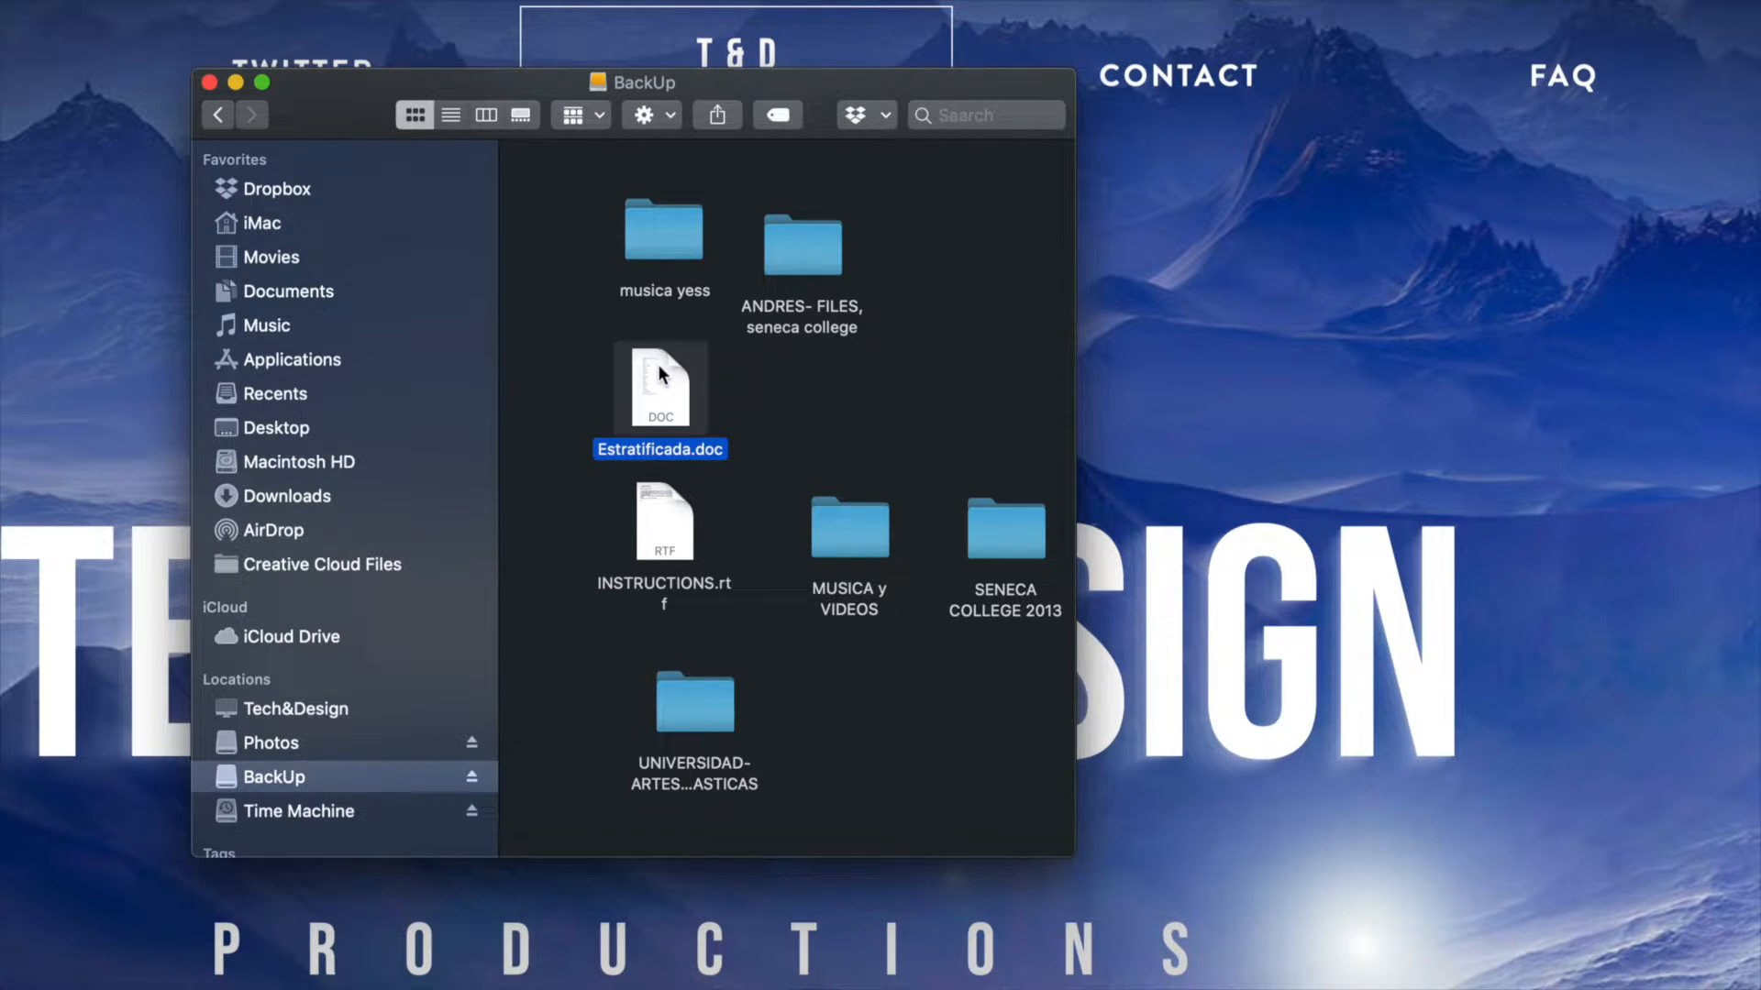
pyautogui.press('super+BackSpace')
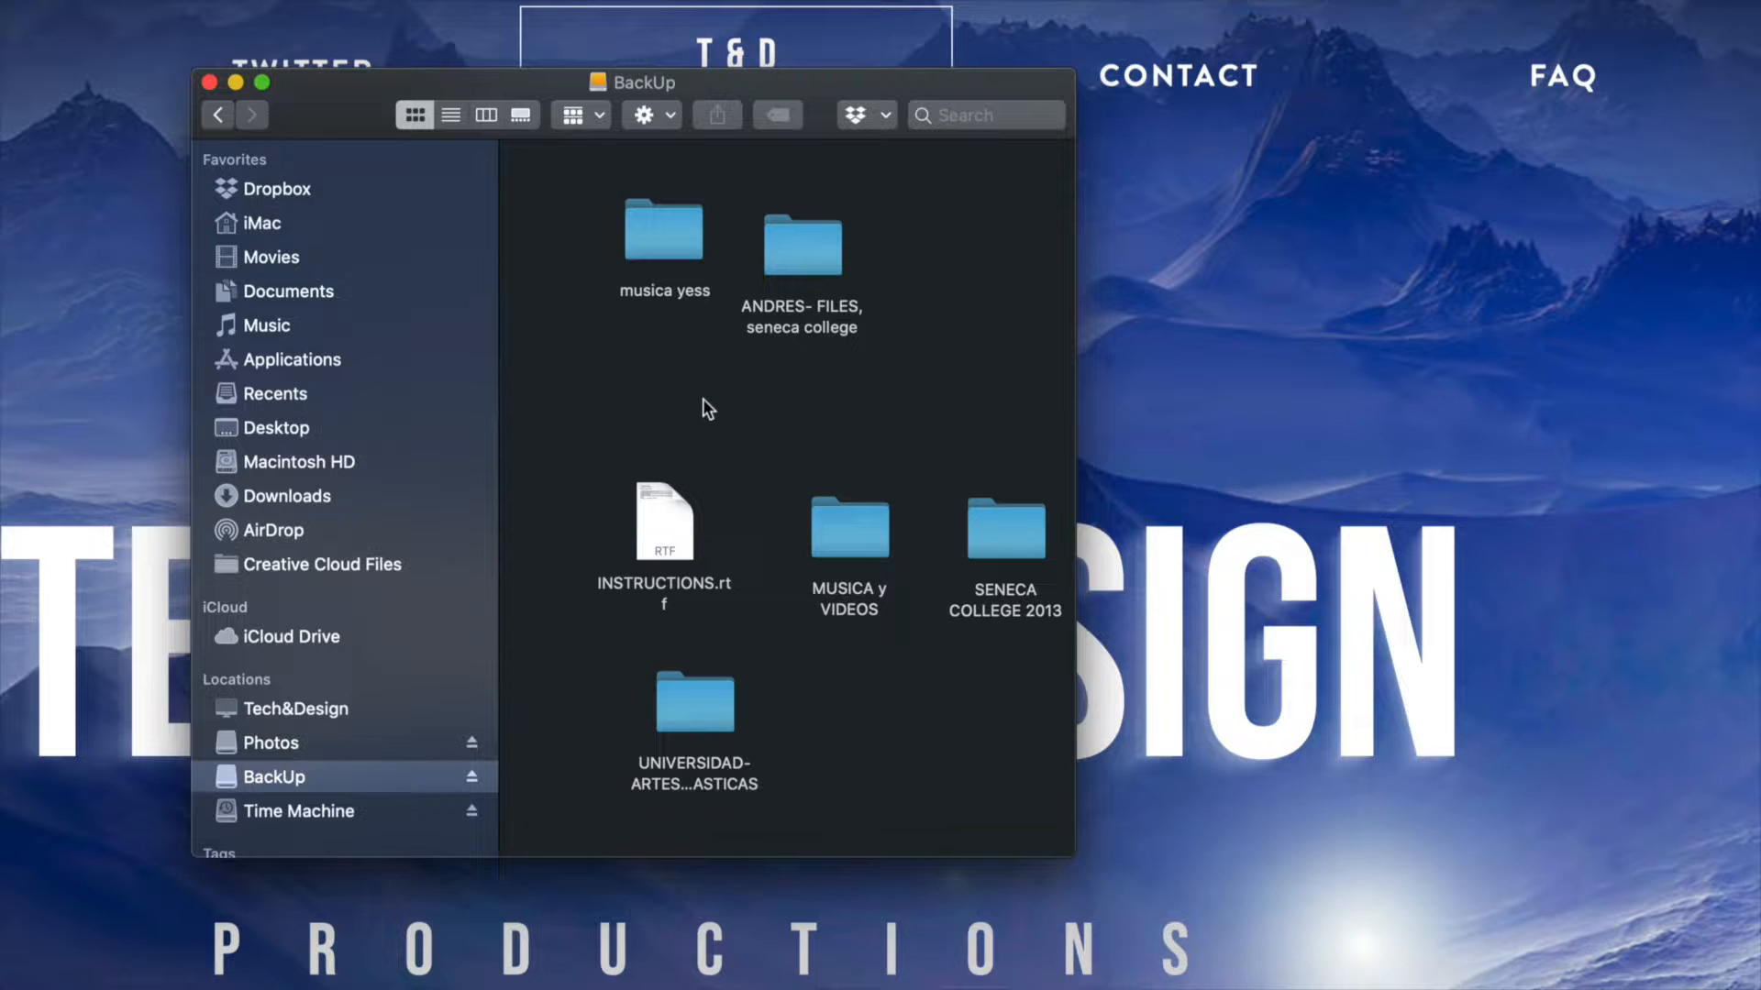
# Move the MUSICA y VIDEOS folder on the BackUp drive to the Trash.
pyautogui.click(849, 510)
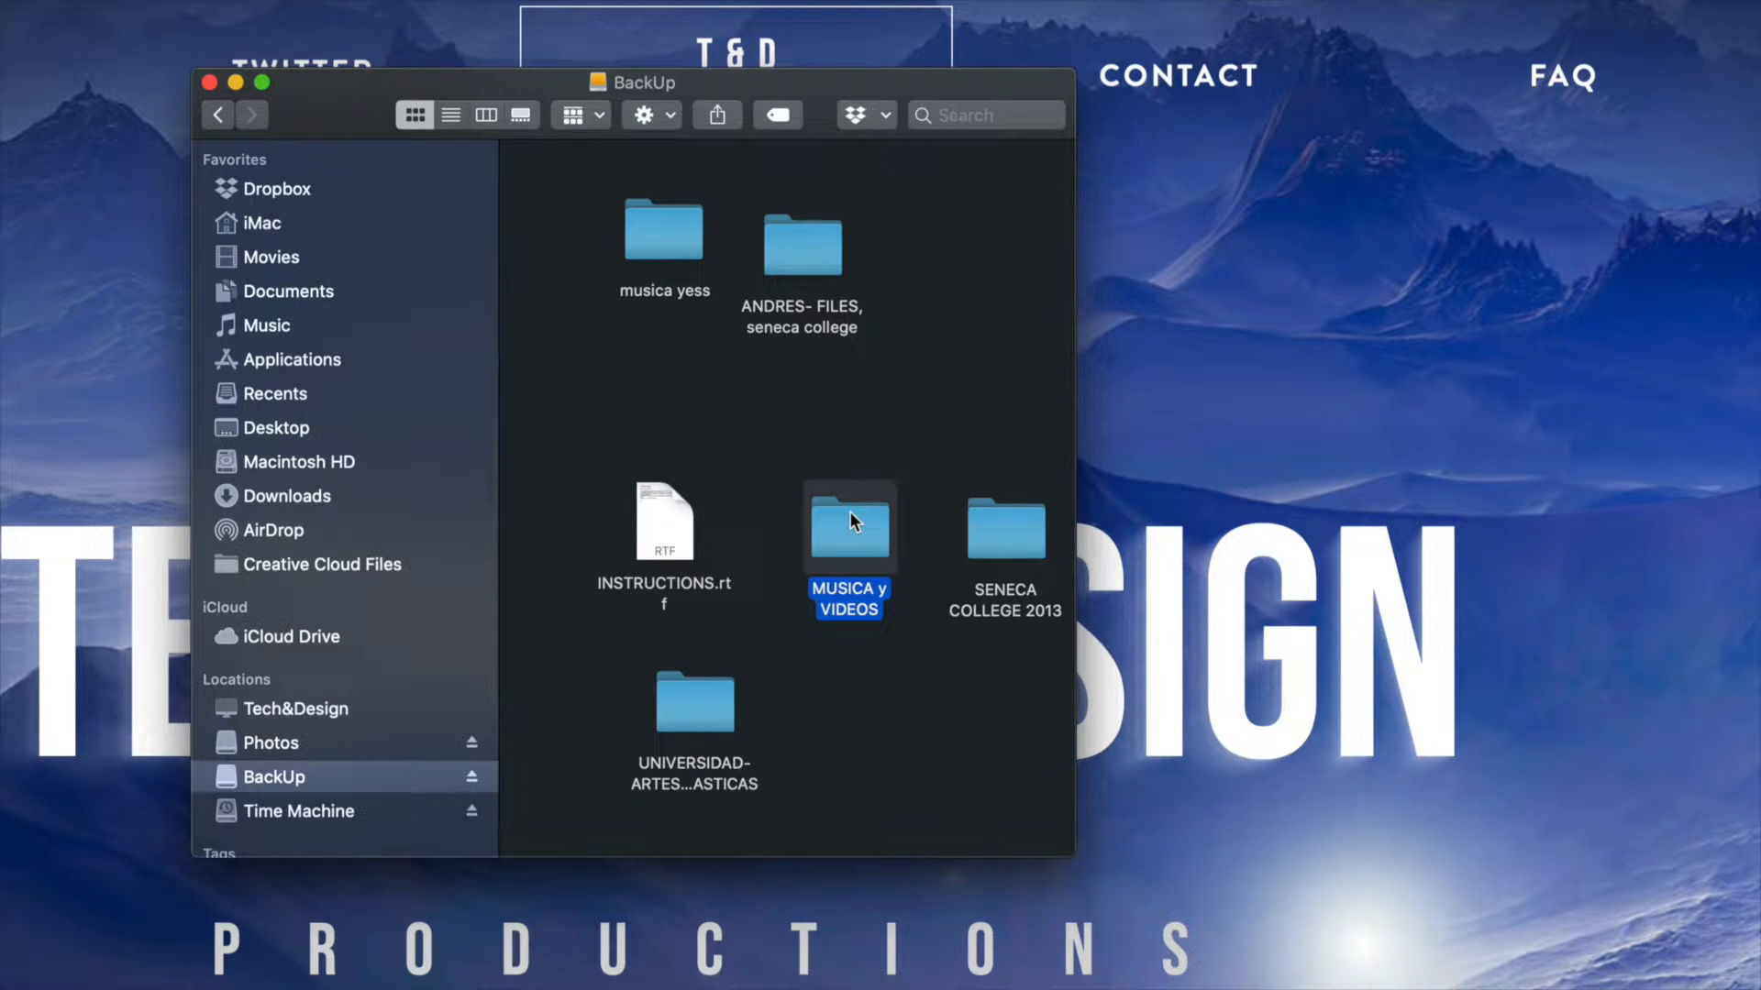
pyautogui.rightClick(850, 511)
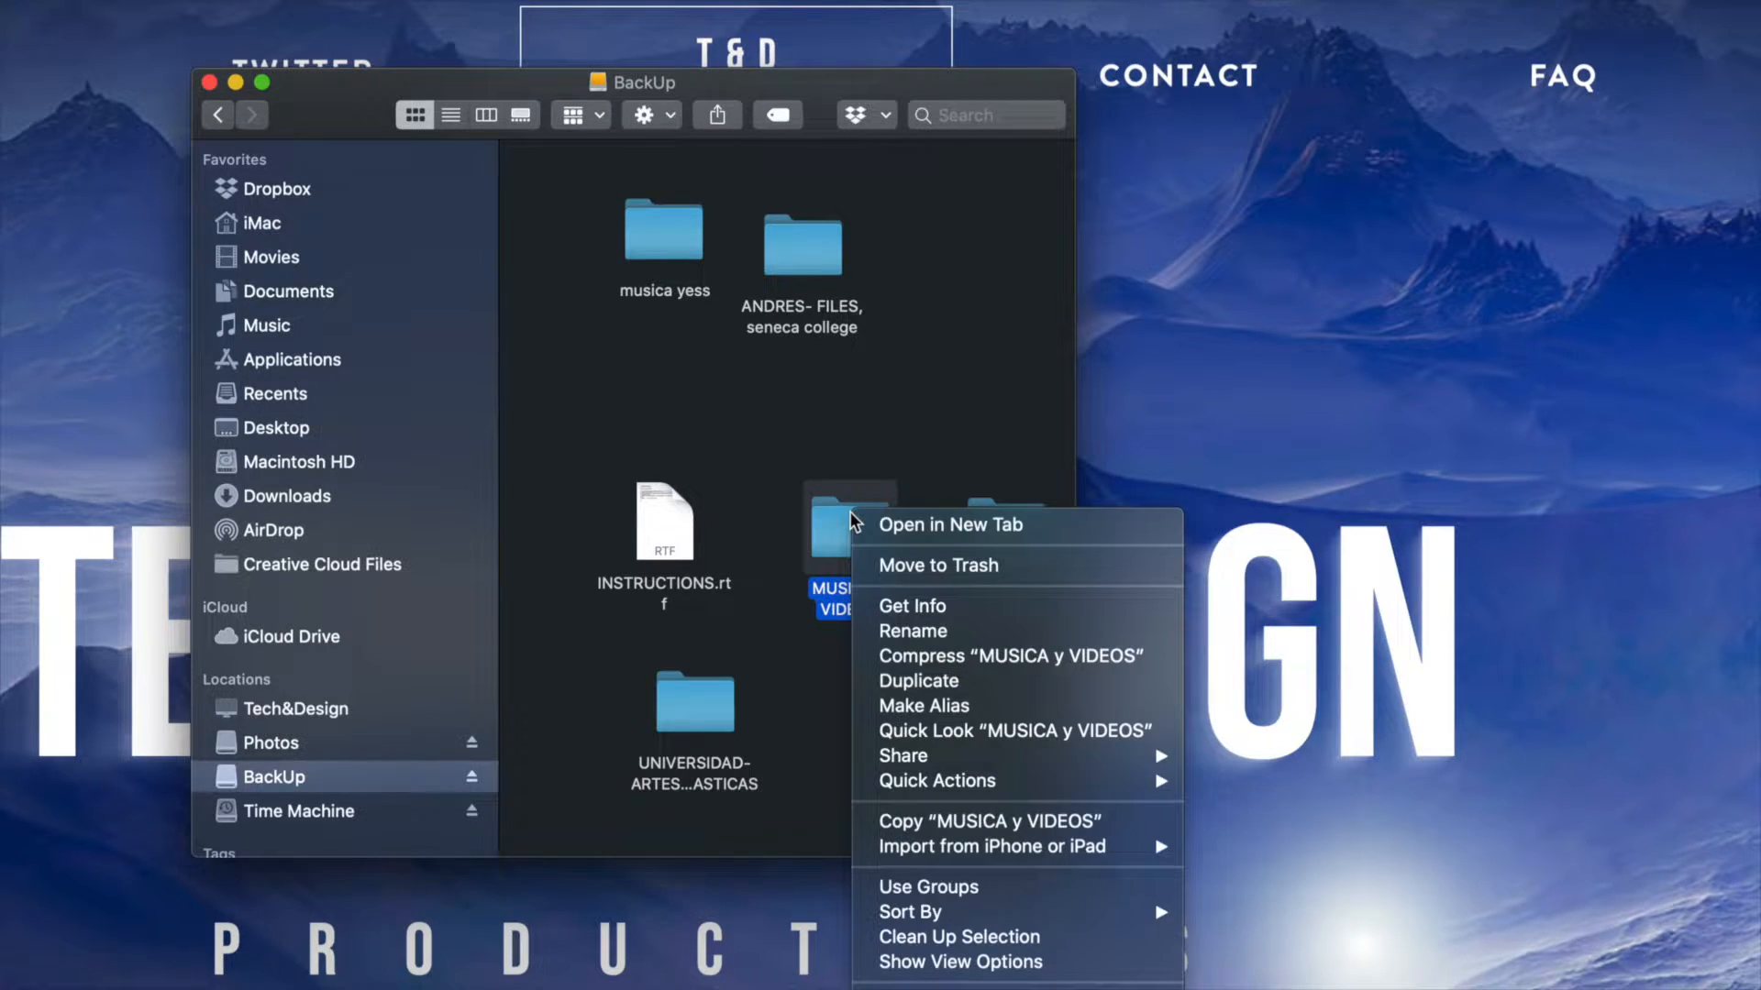
pyautogui.click(956, 567)
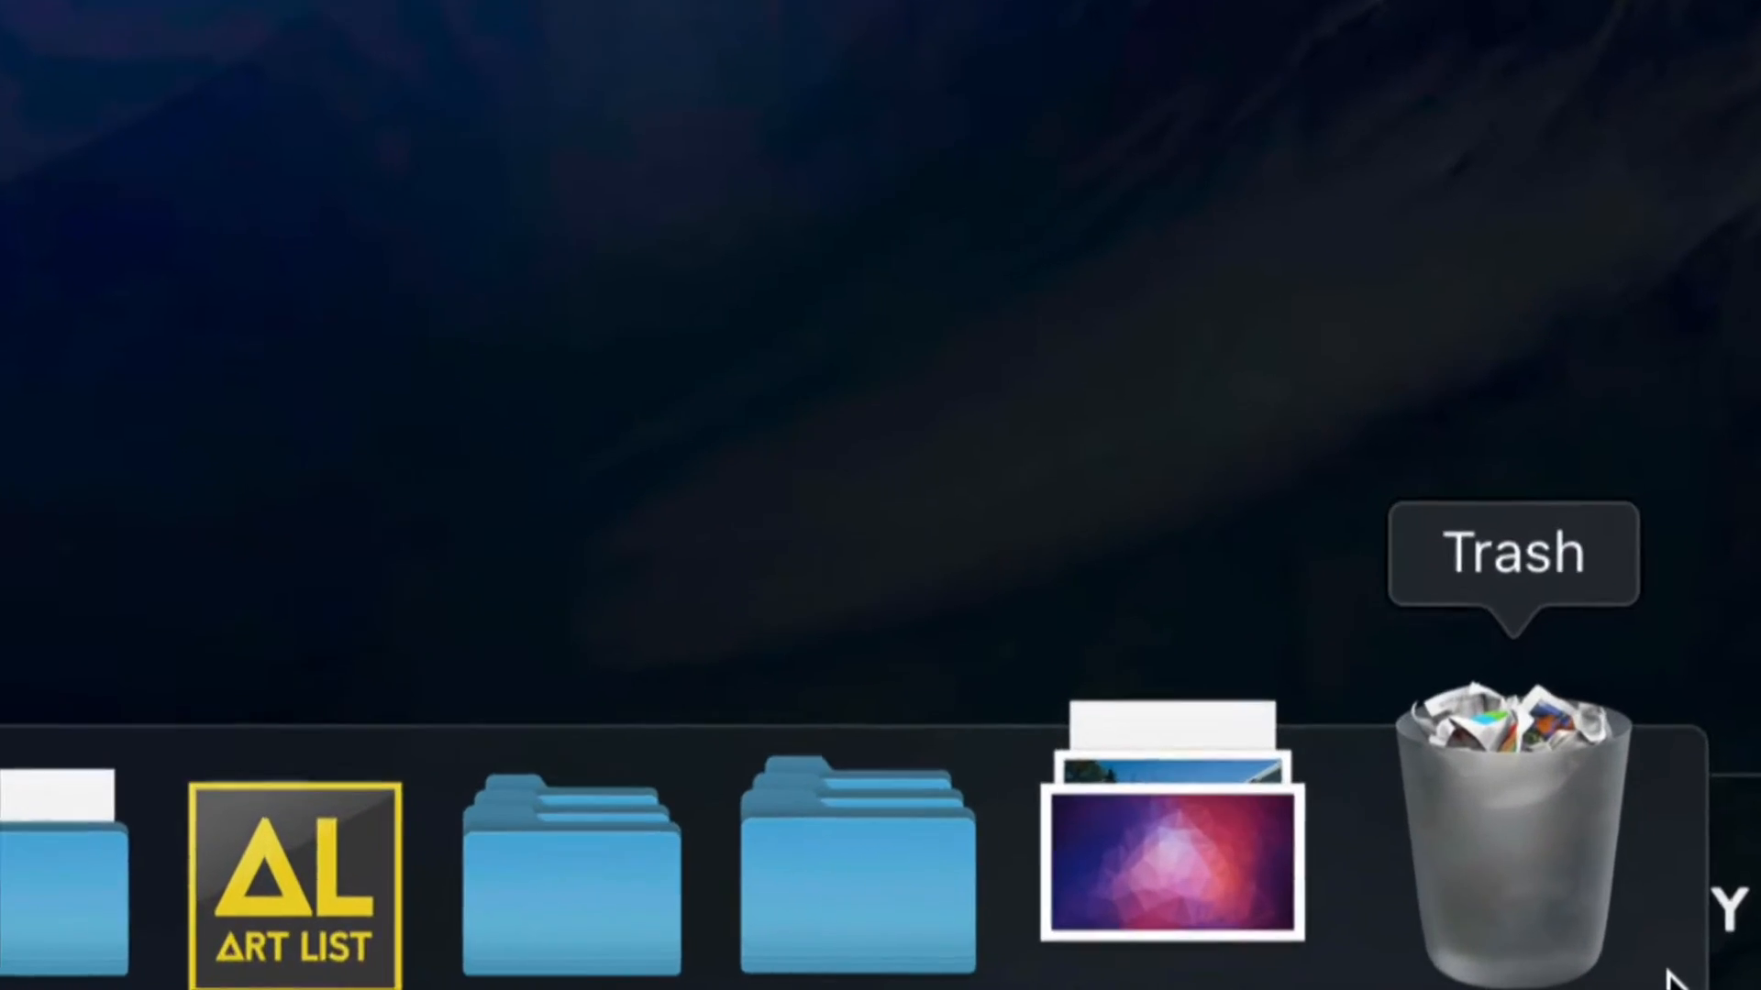
# Empty the Trash and confirm permanently erasing all items in it.
pyautogui.rightClick(1566, 883)
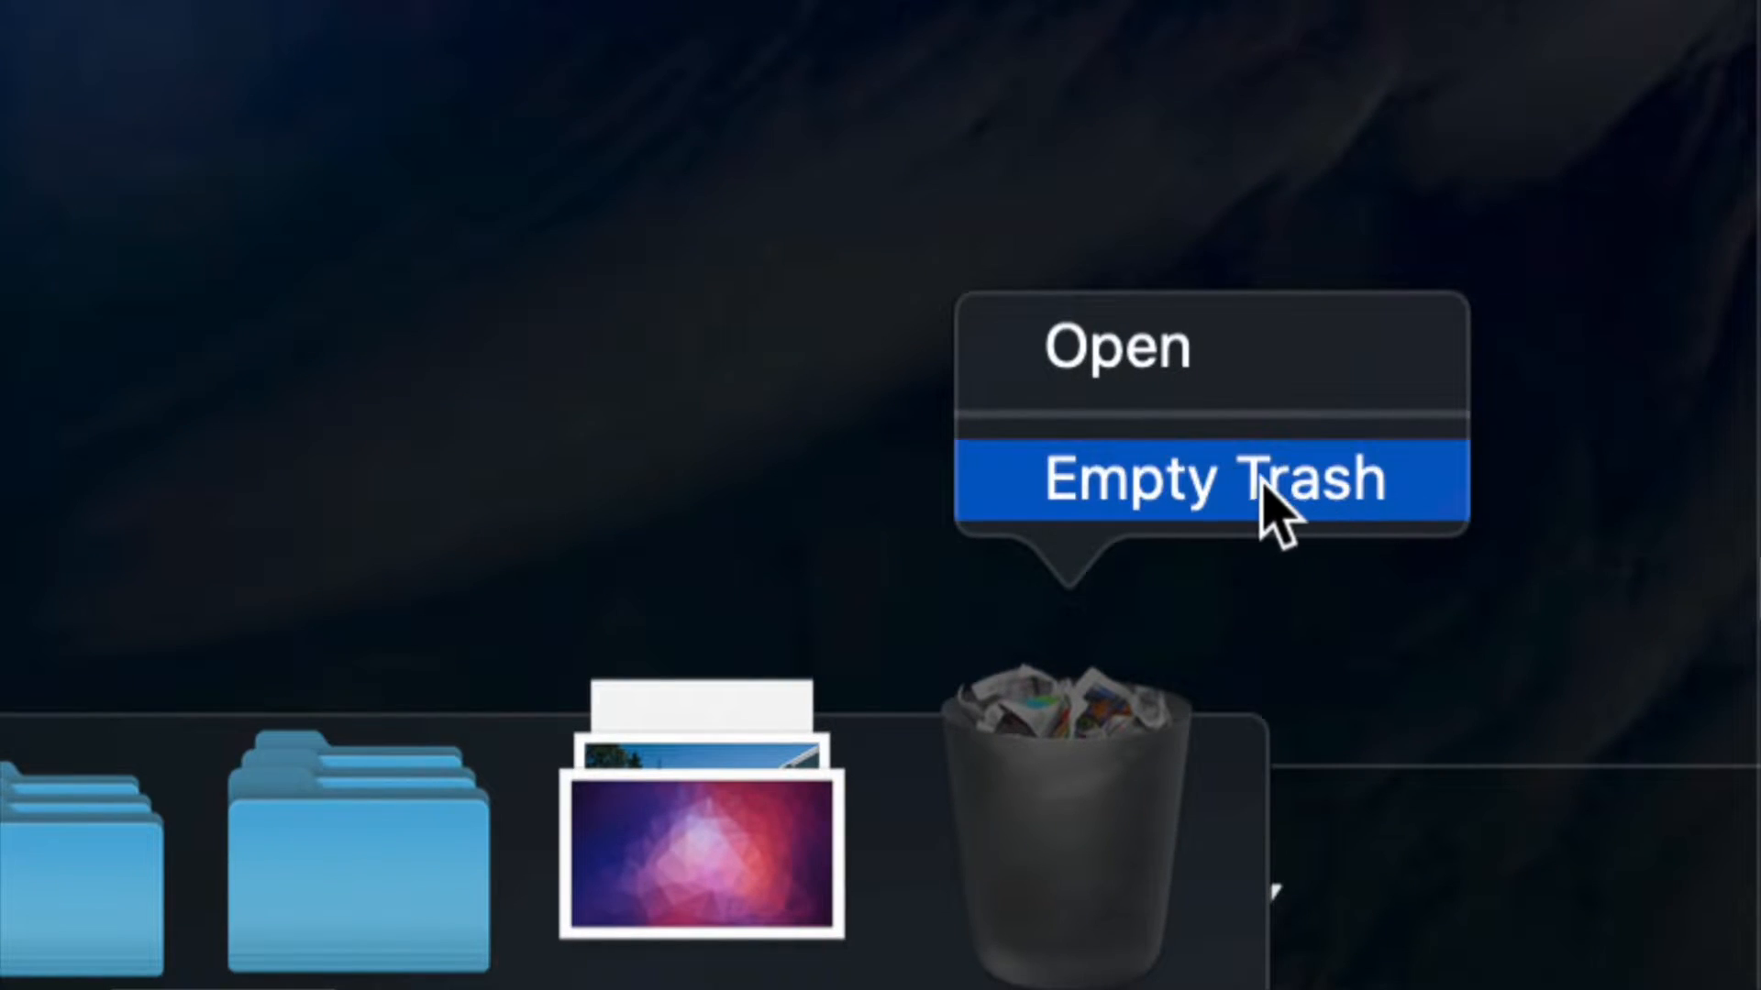
pyautogui.click(1140, 477)
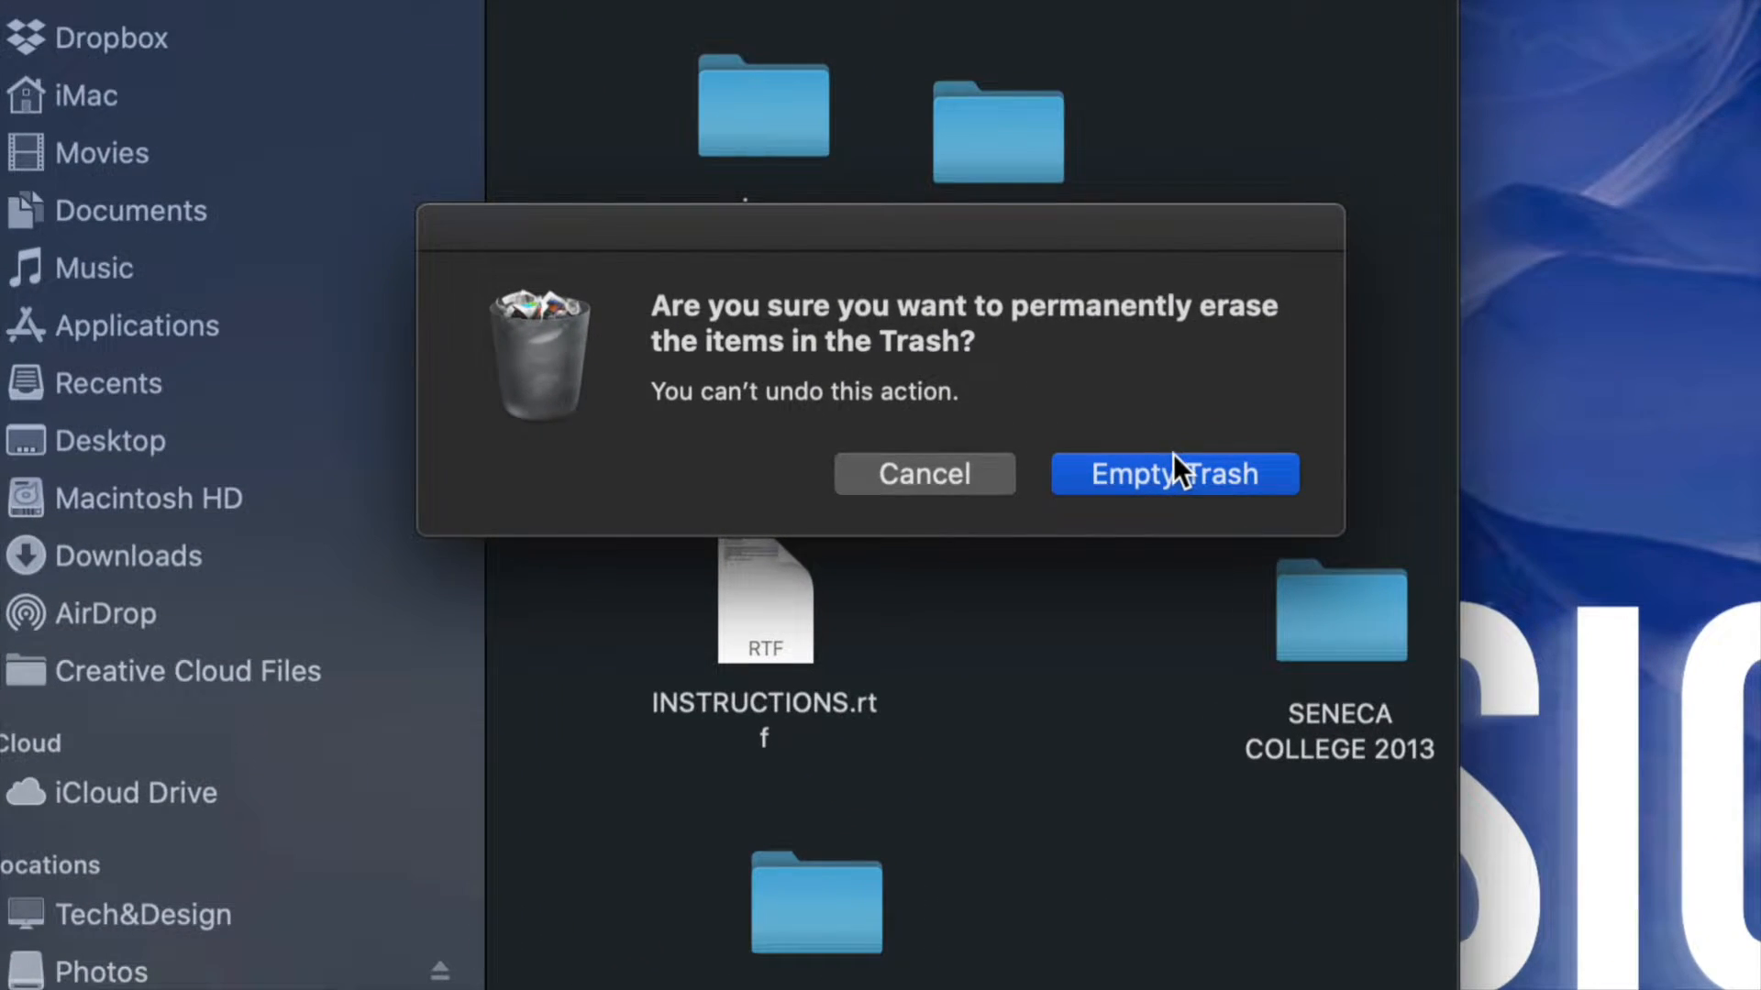
pyautogui.click(1132, 444)
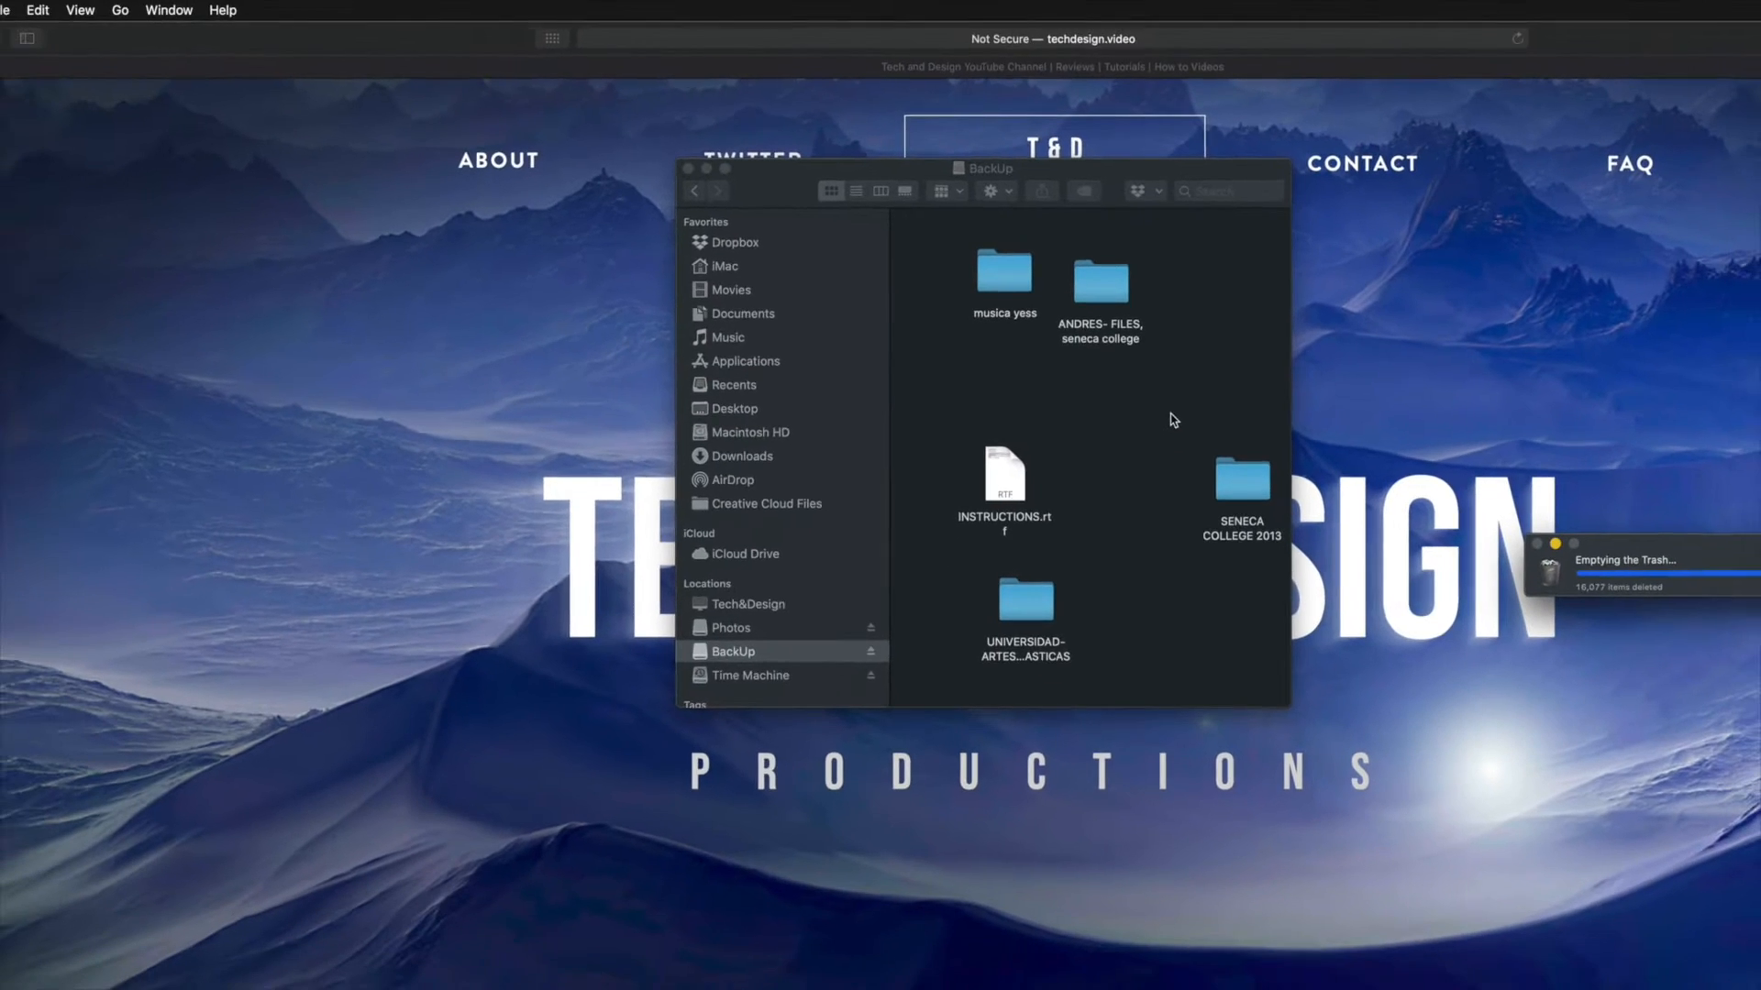
pyautogui.click(1679, 547)
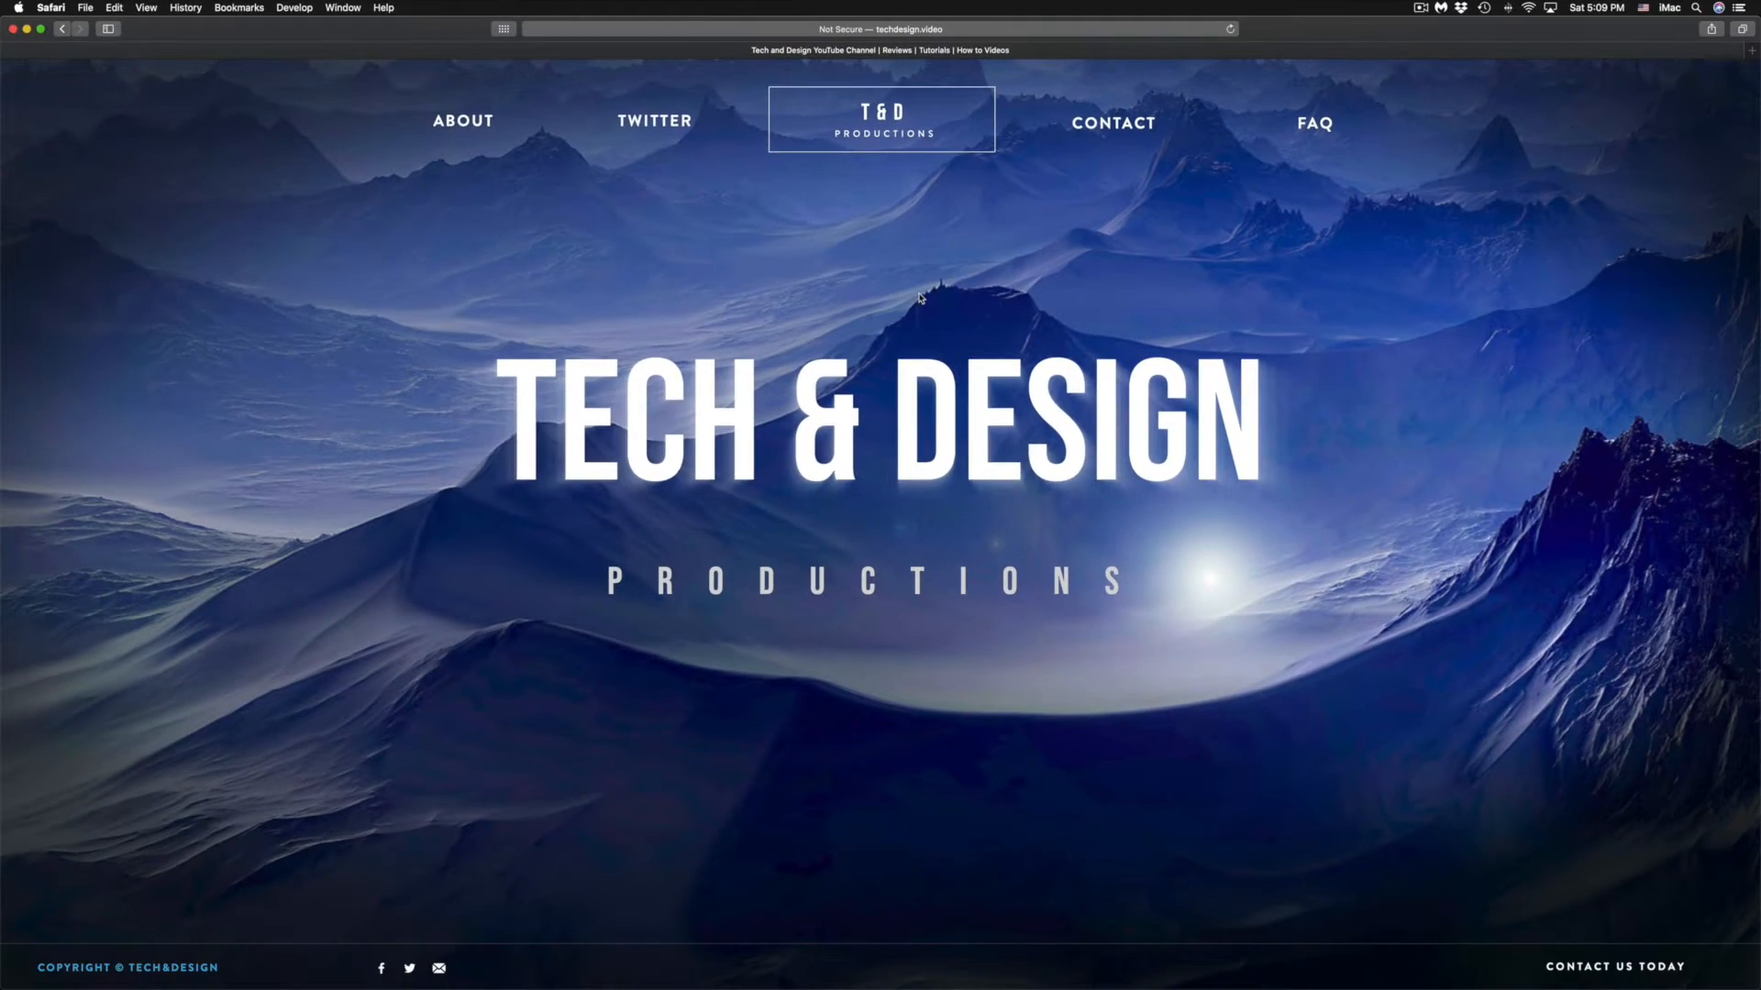
pyautogui.press('super+Tab')
pyautogui.moveTo(688, 142); pyautogui.dragTo(683, 290)
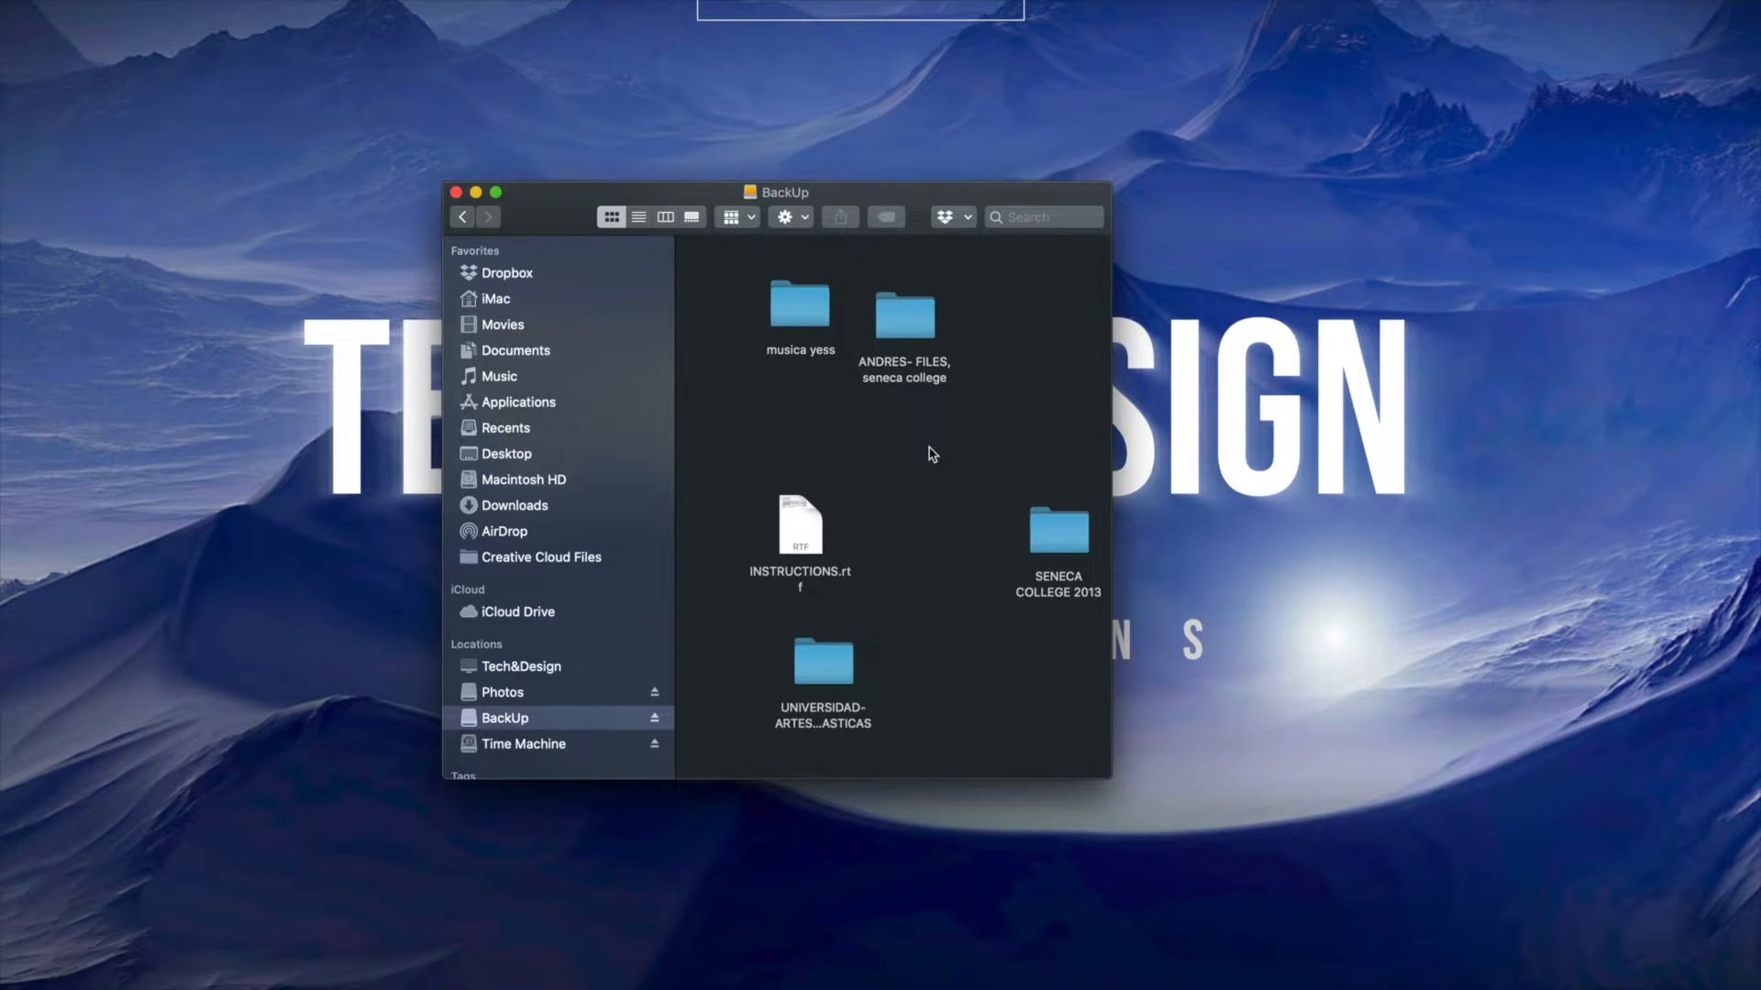
pyautogui.rightClick(931, 453)
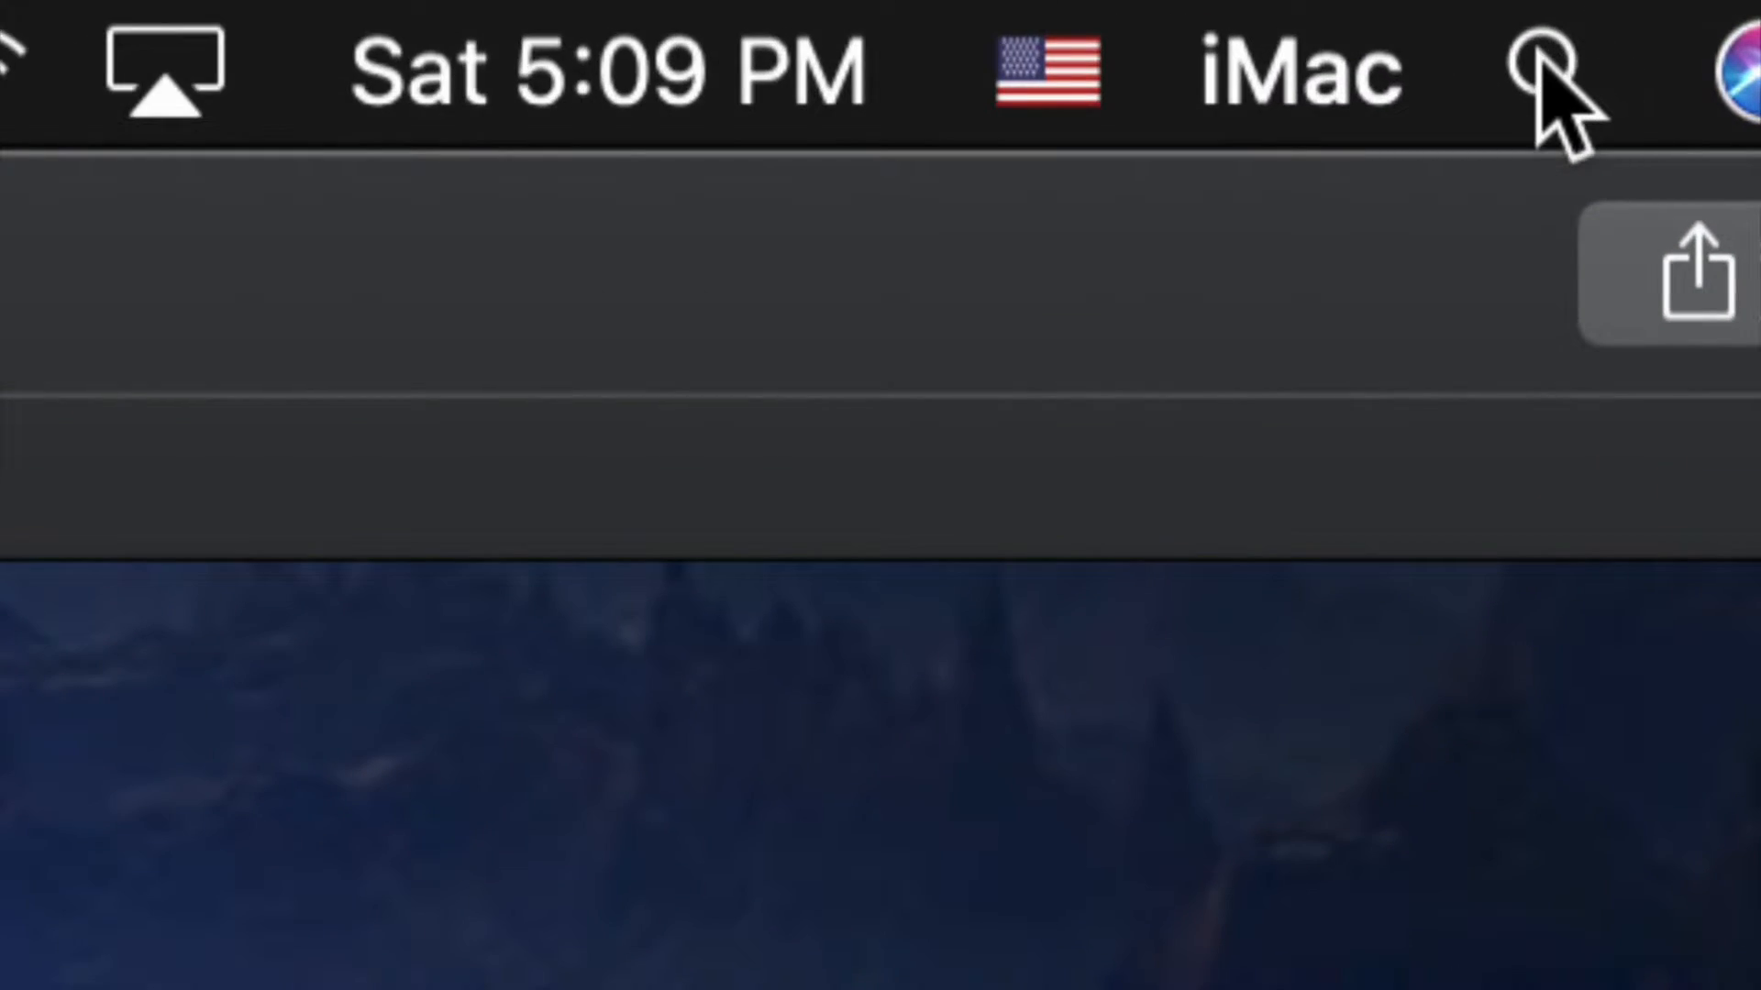
# Search the Mac for "disk" and open Disk Utility.
pyautogui.click(1542, 67)
pyautogui.write('disk')
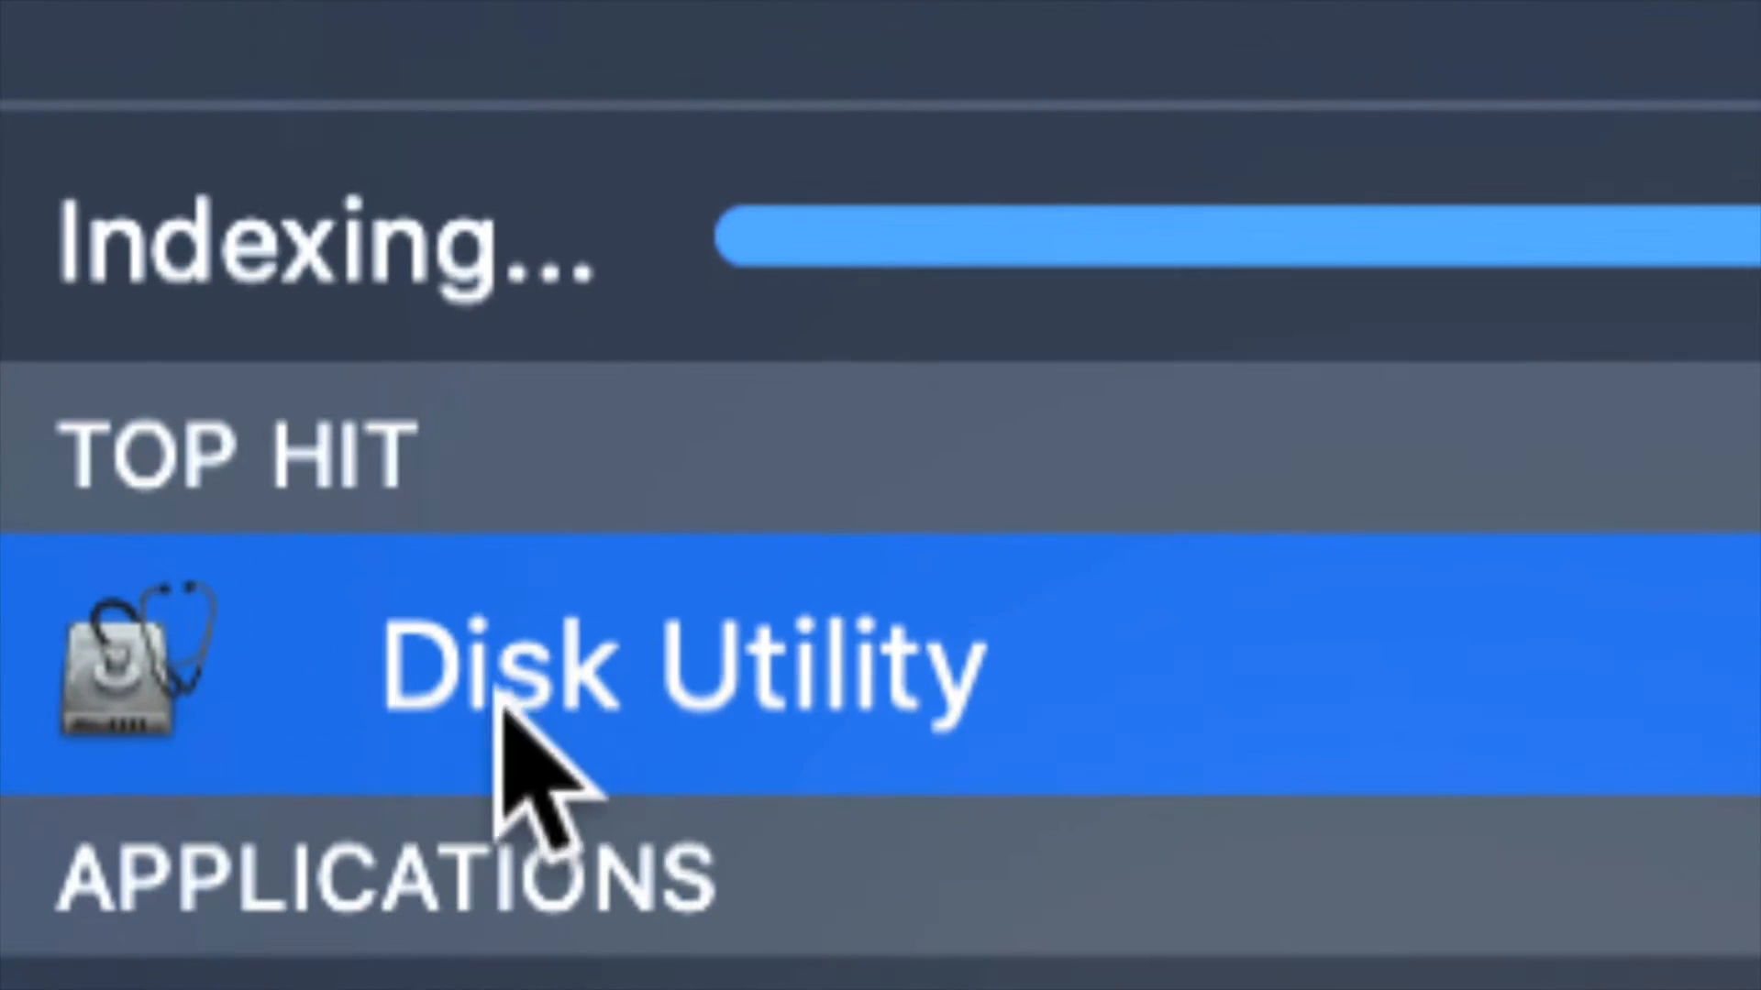
pyautogui.click(617, 697)
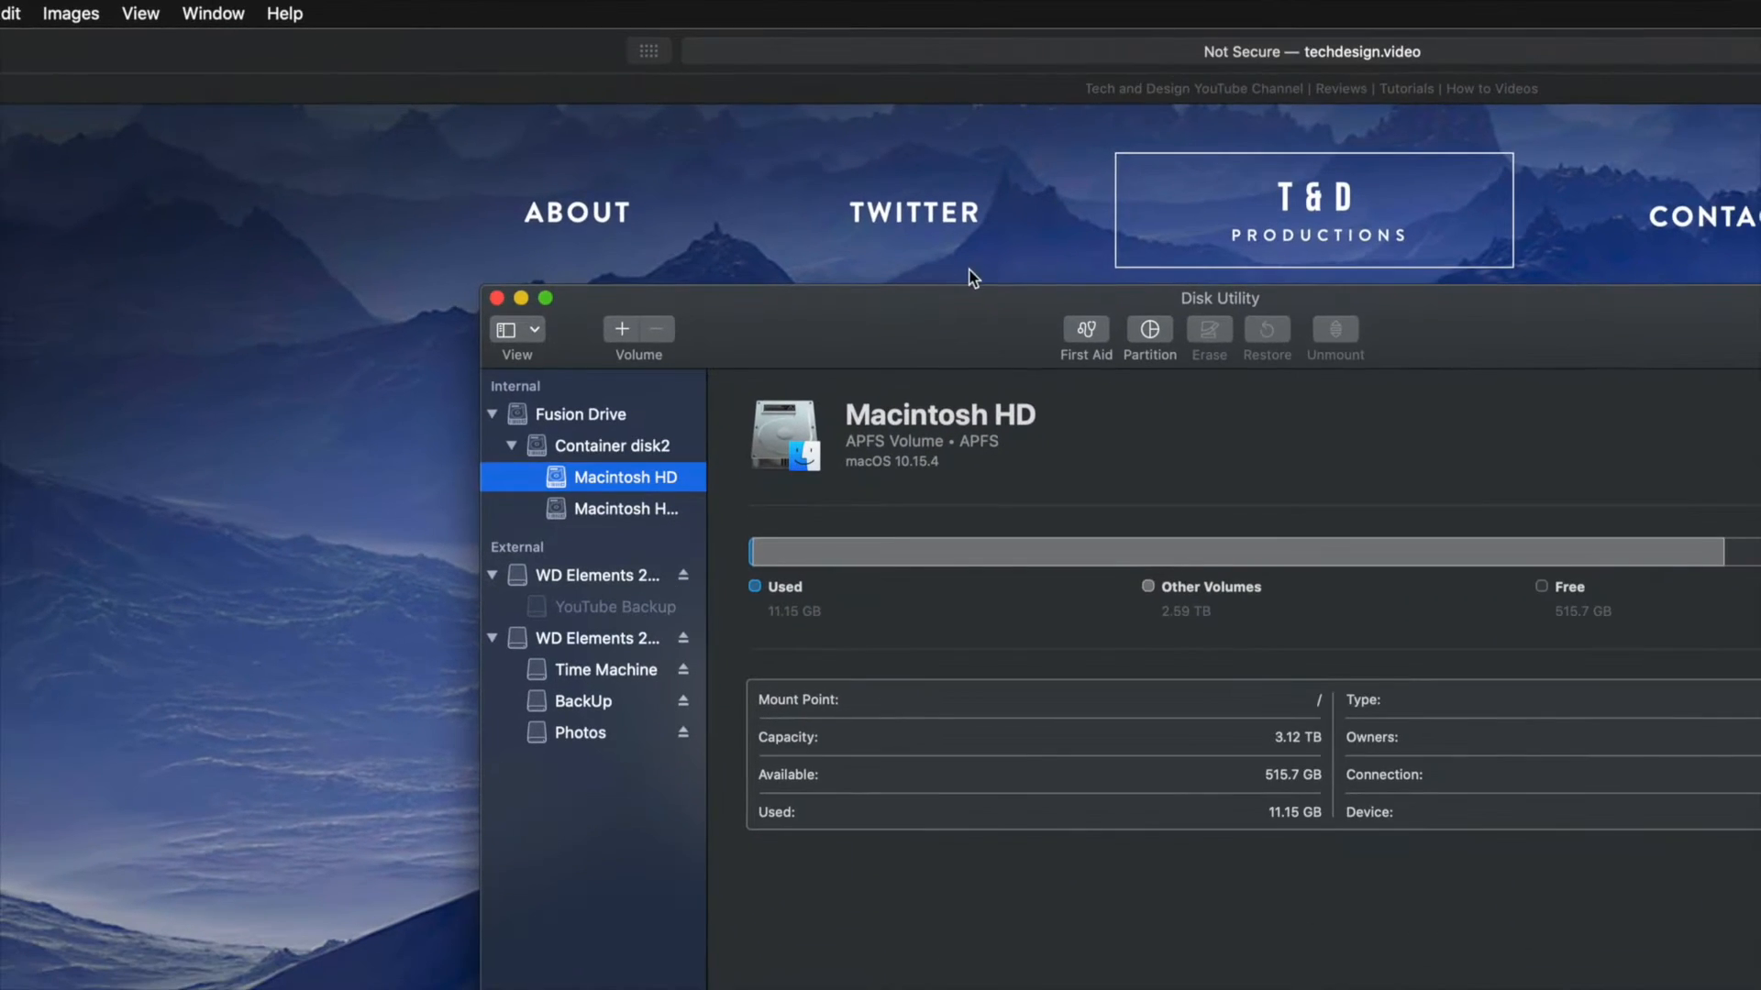
pyautogui.moveTo(717, 165); pyautogui.dragTo(658, 149)
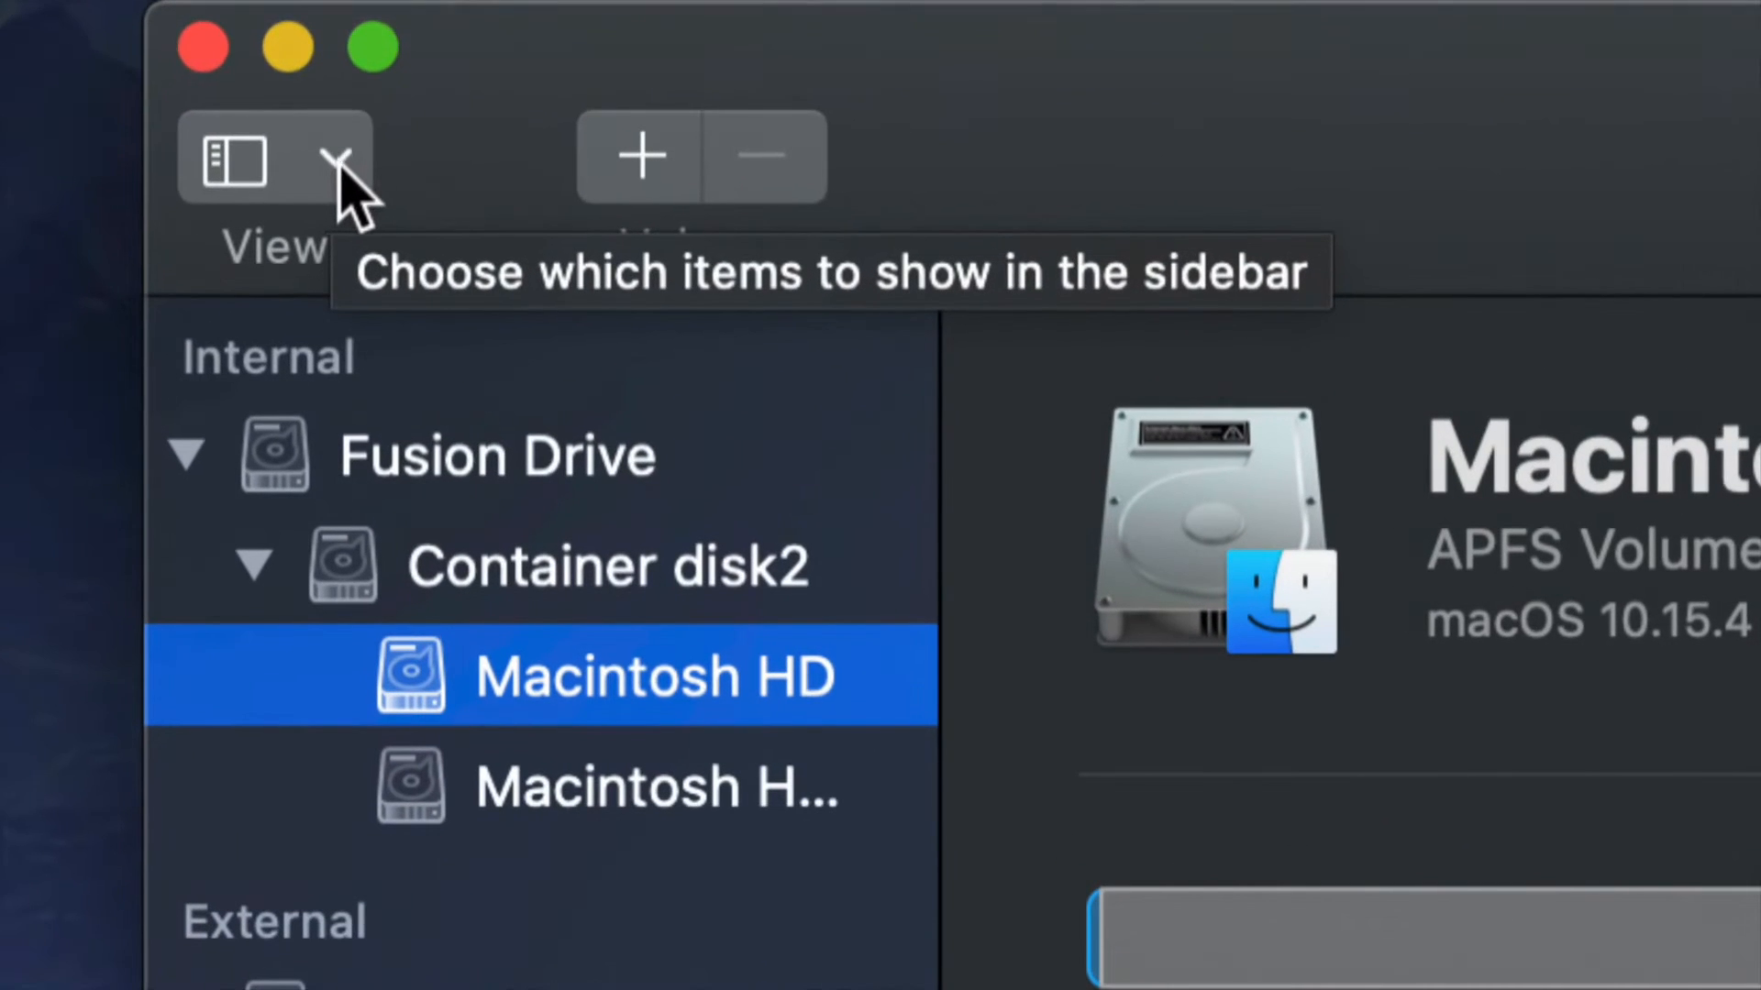
# Limit the sidebar to volumes only and switch it back to showing all devices.
pyautogui.click(337, 161)
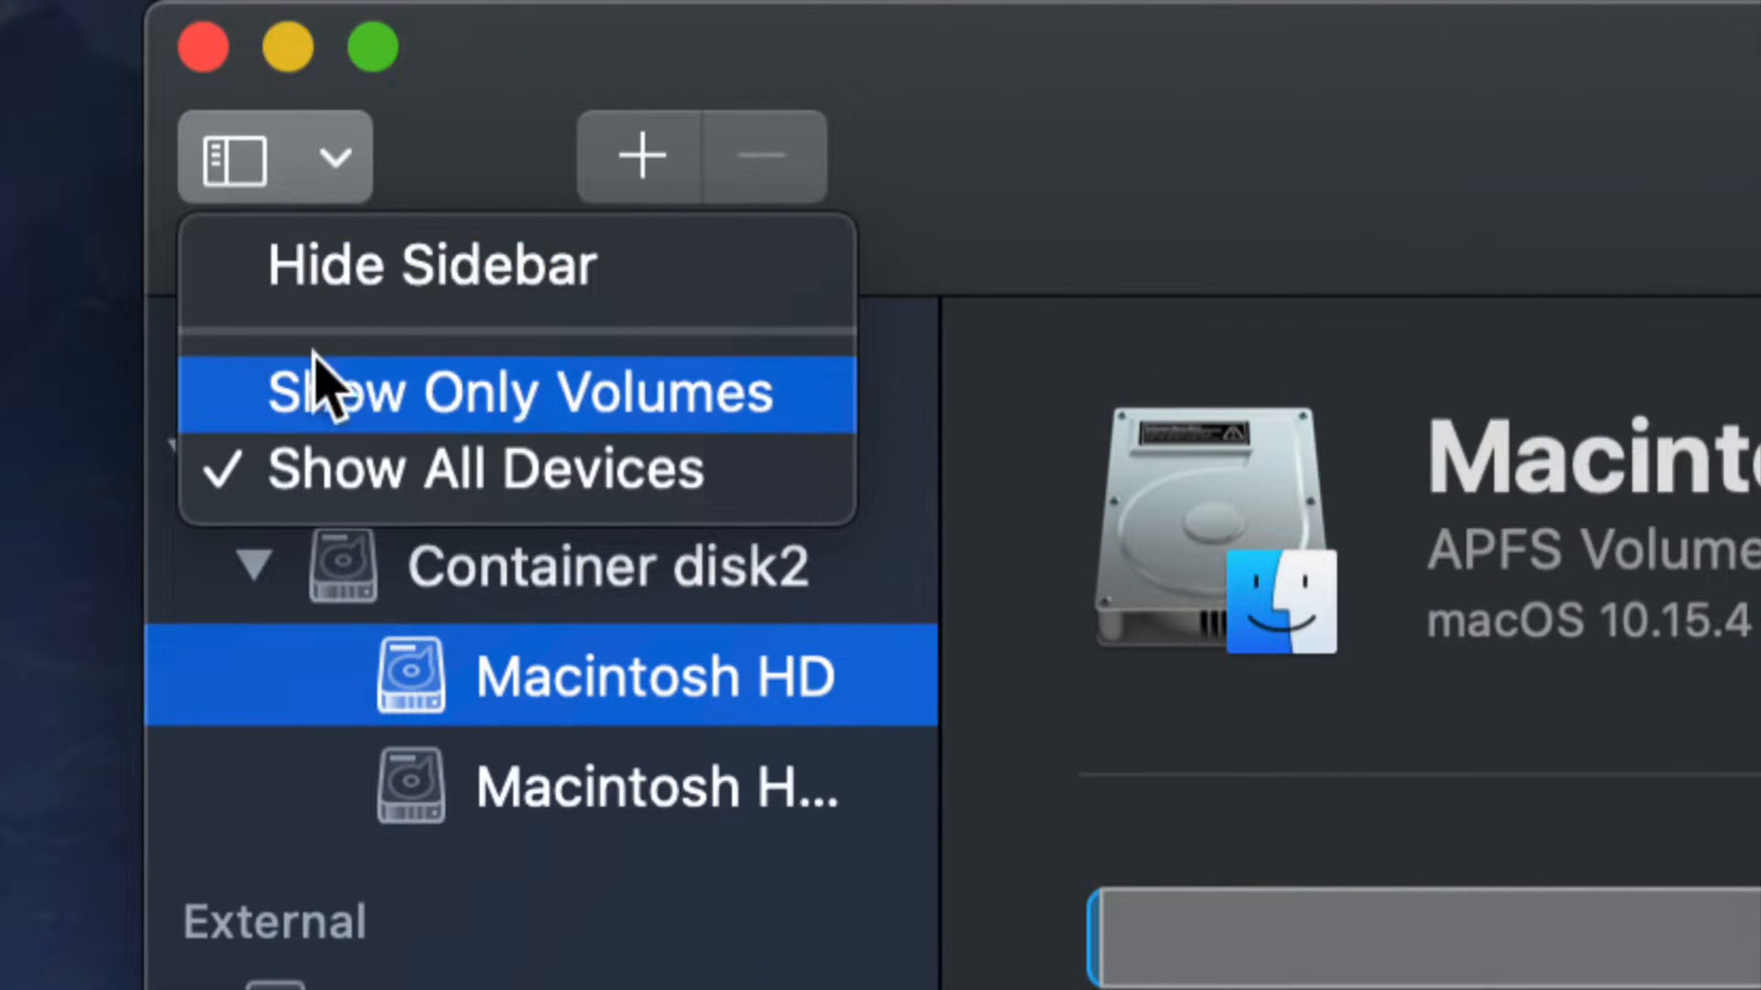
pyautogui.click(399, 412)
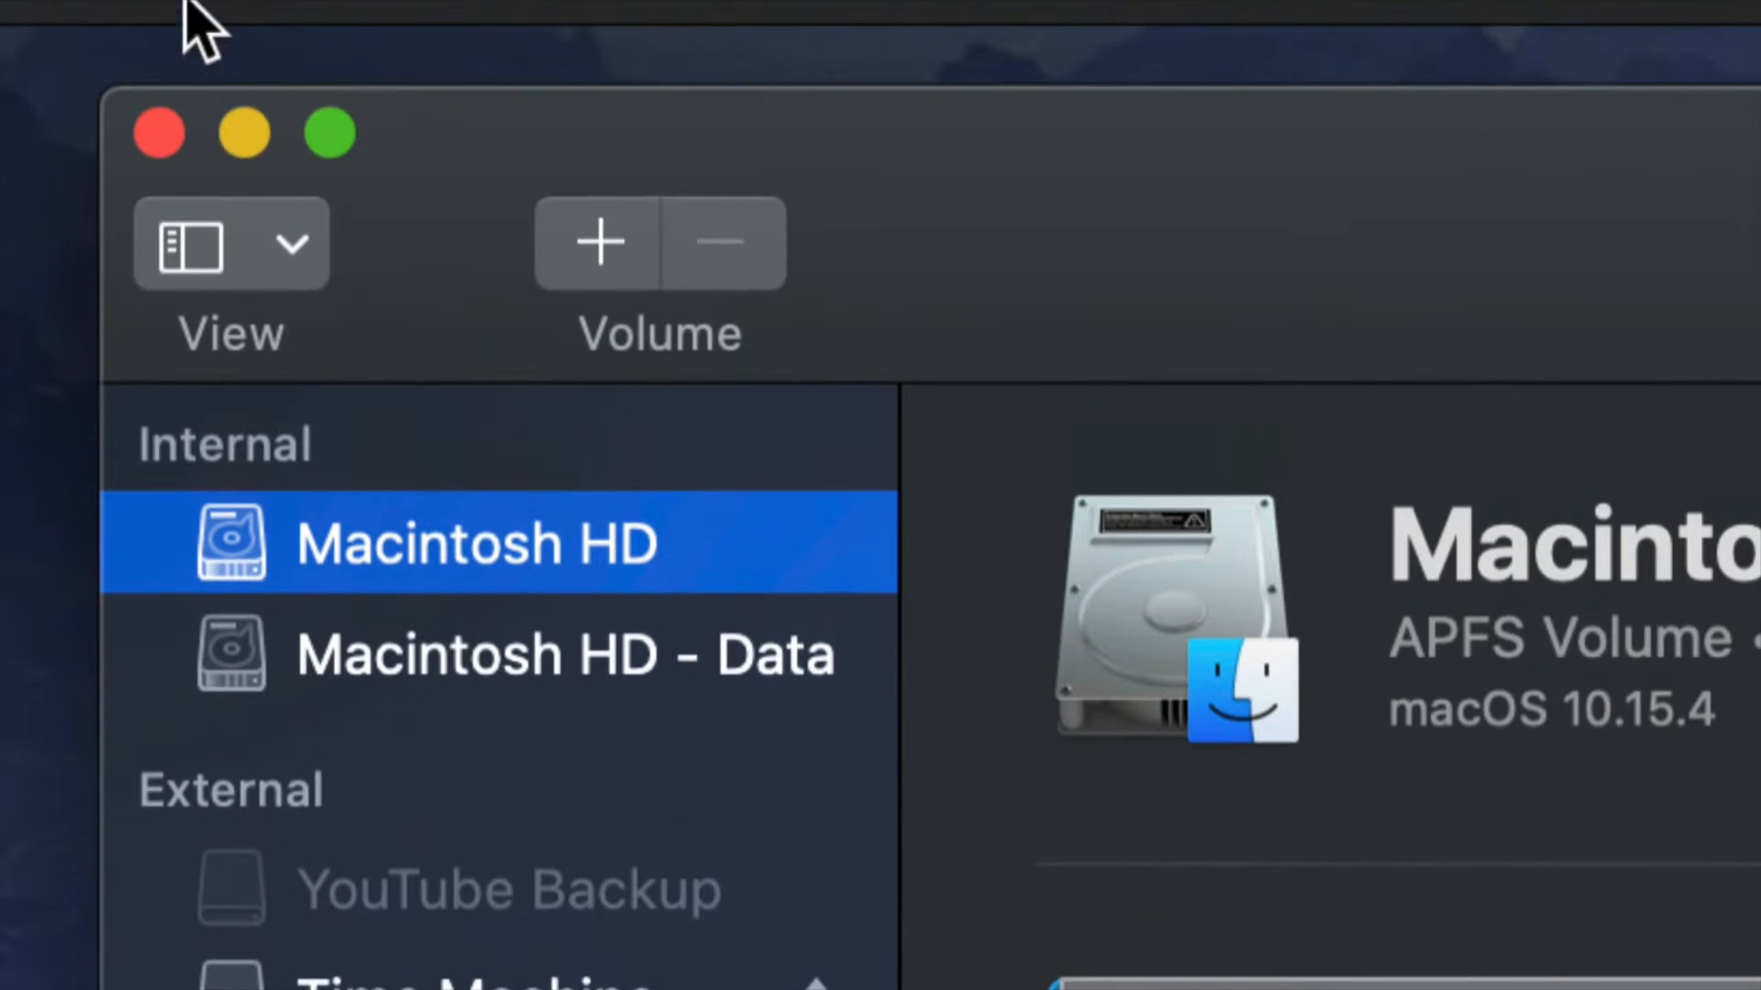
pyautogui.click(289, 243)
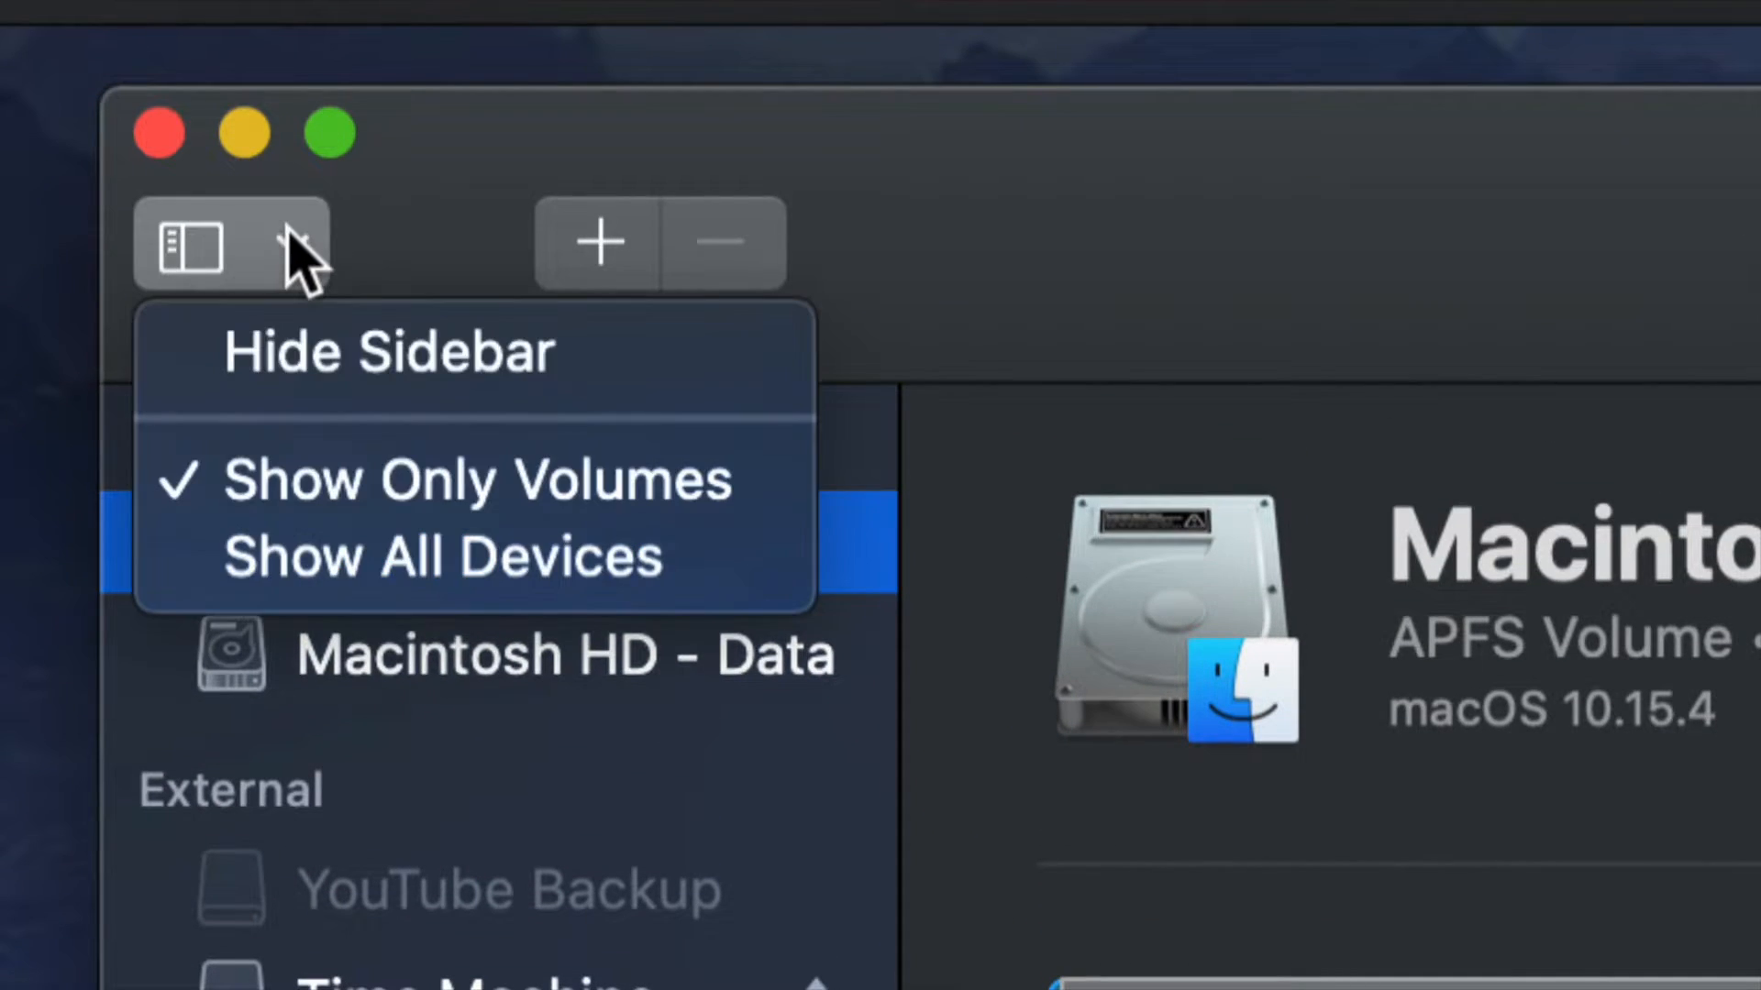
pyautogui.click(353, 595)
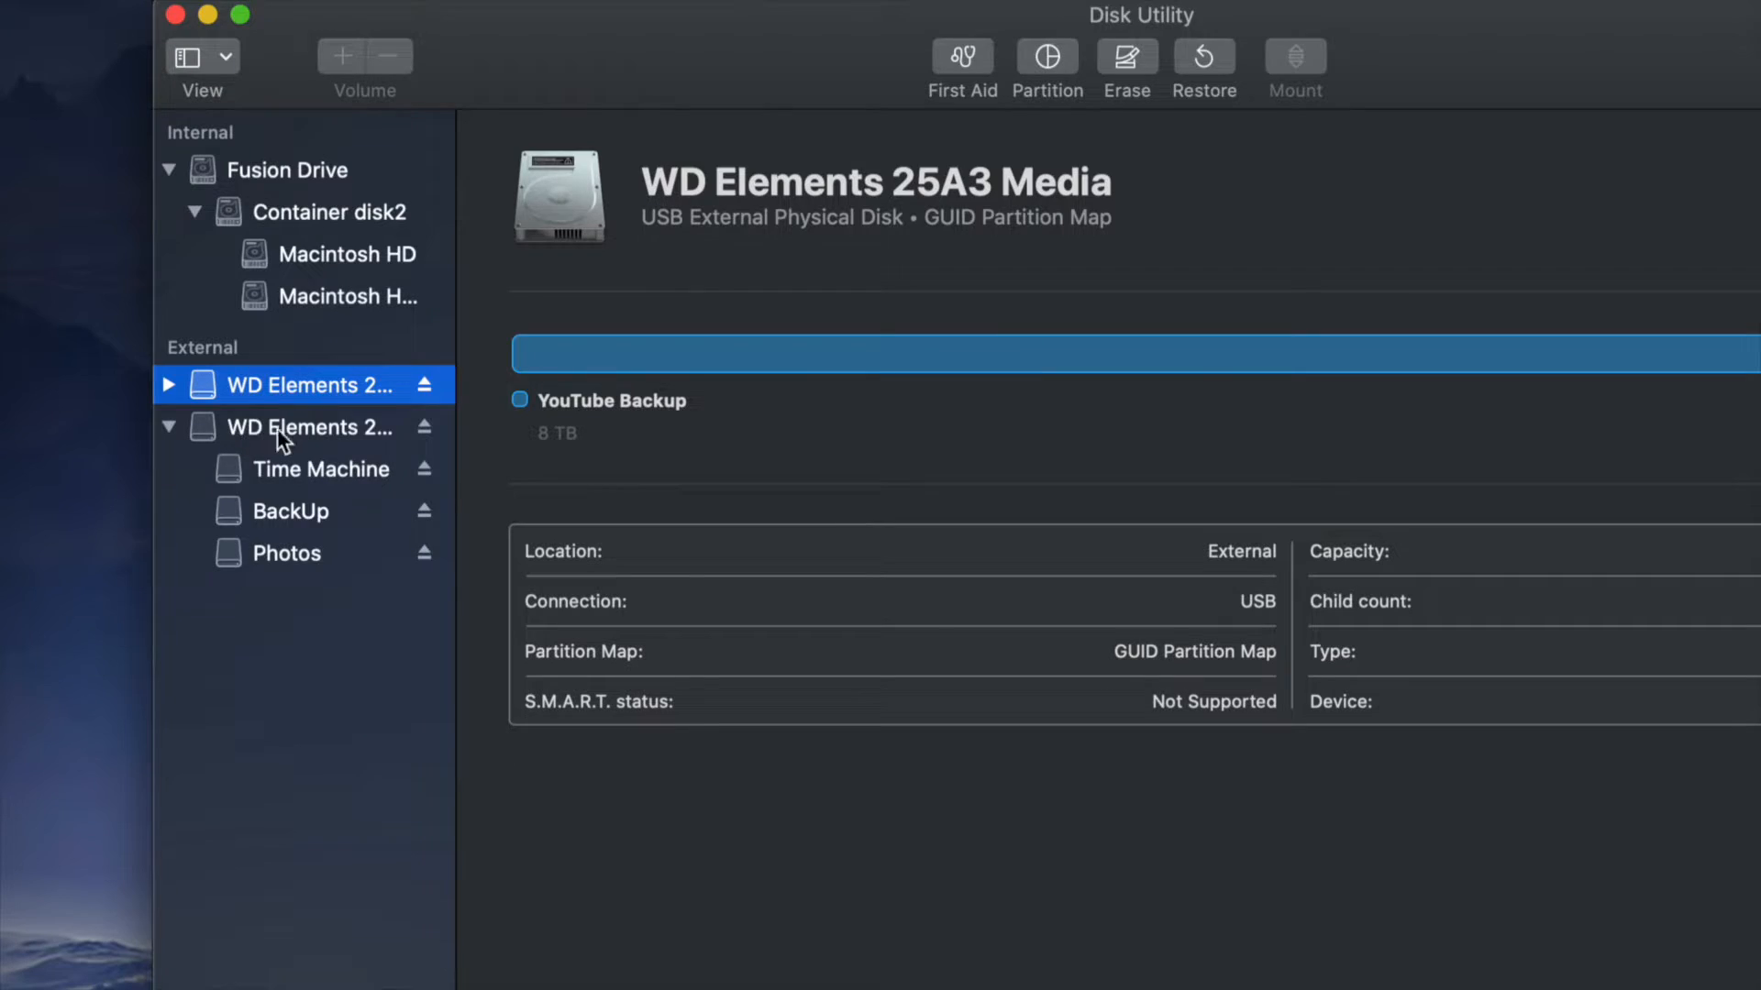
# Examine the two external WD Elements disks and the volumes listed under each.
pyautogui.click(557, 84)
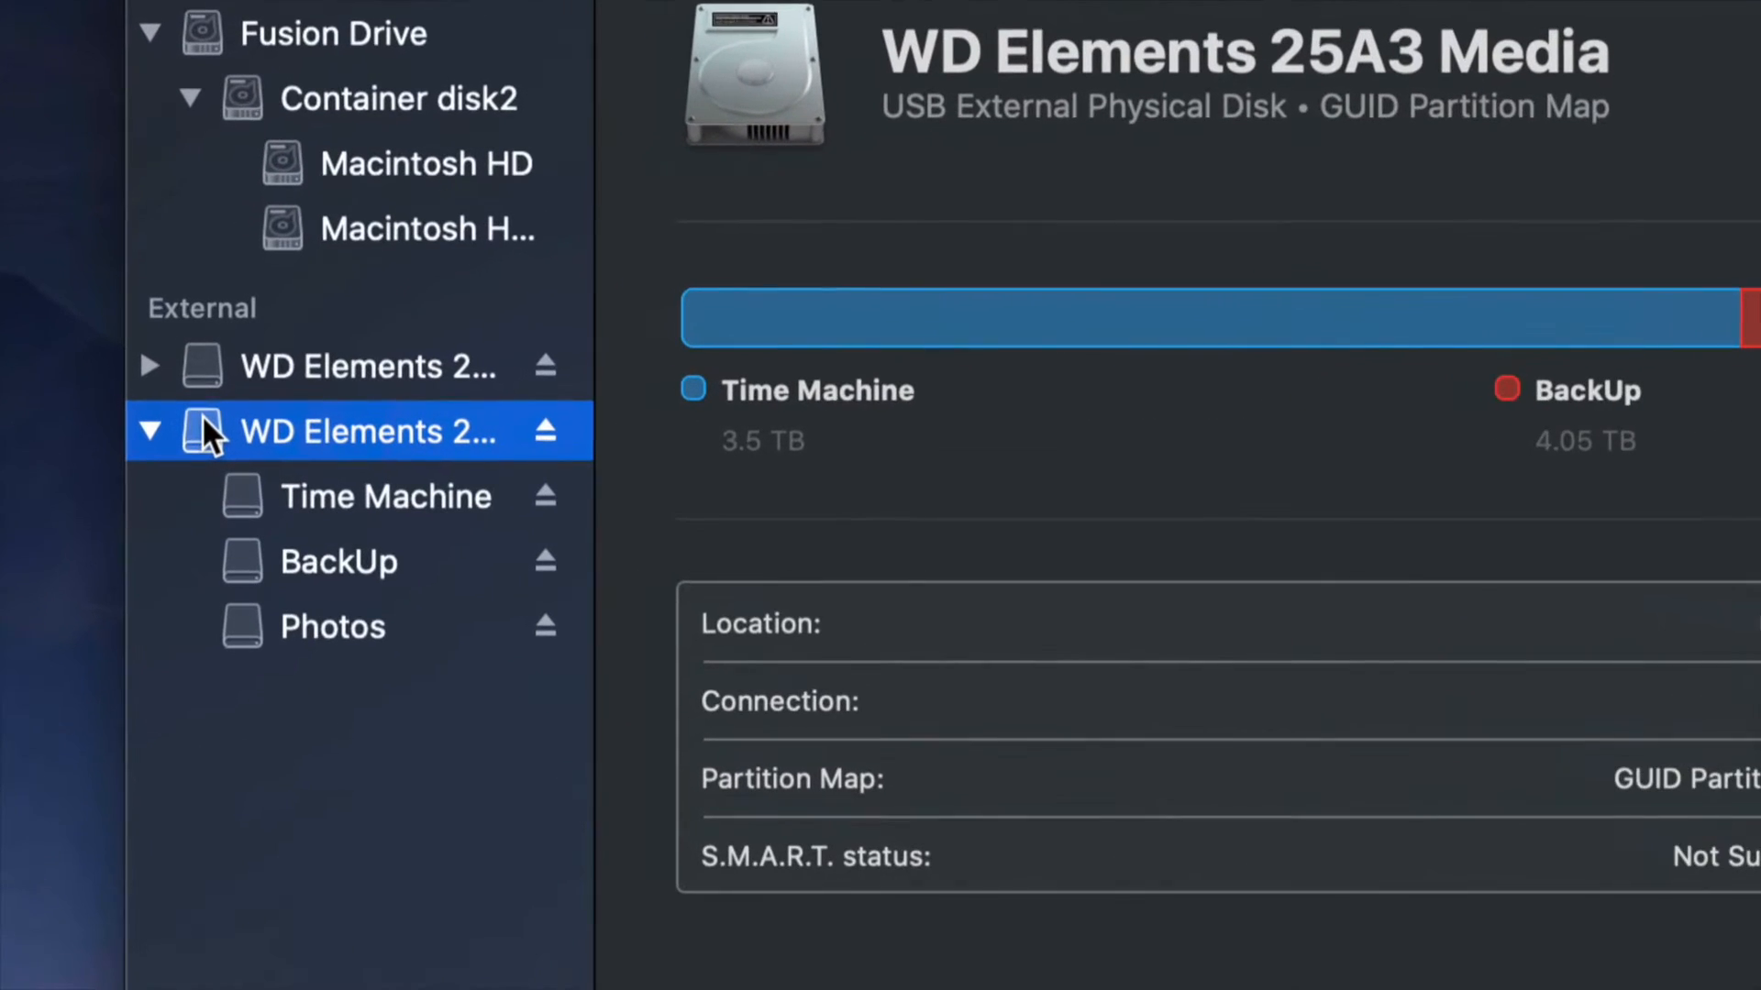
pyautogui.click(279, 367)
pyautogui.click(148, 367)
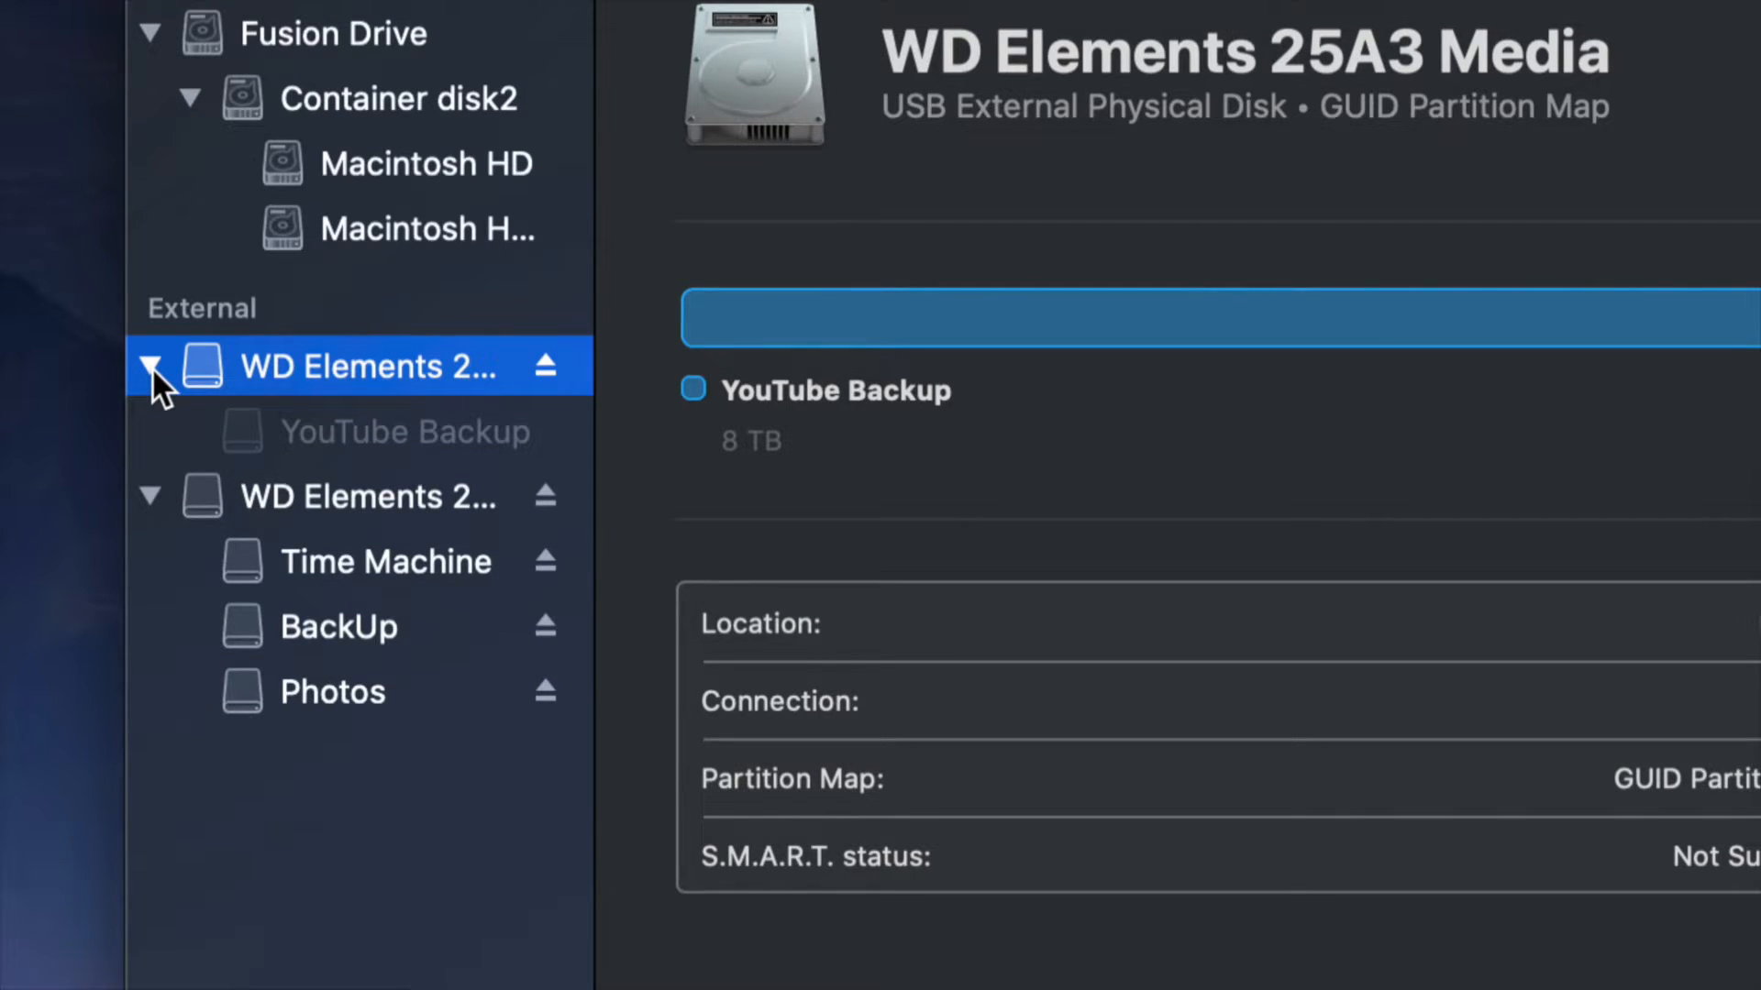
pyautogui.click(152, 366)
pyautogui.click(151, 428)
pyautogui.click(153, 423)
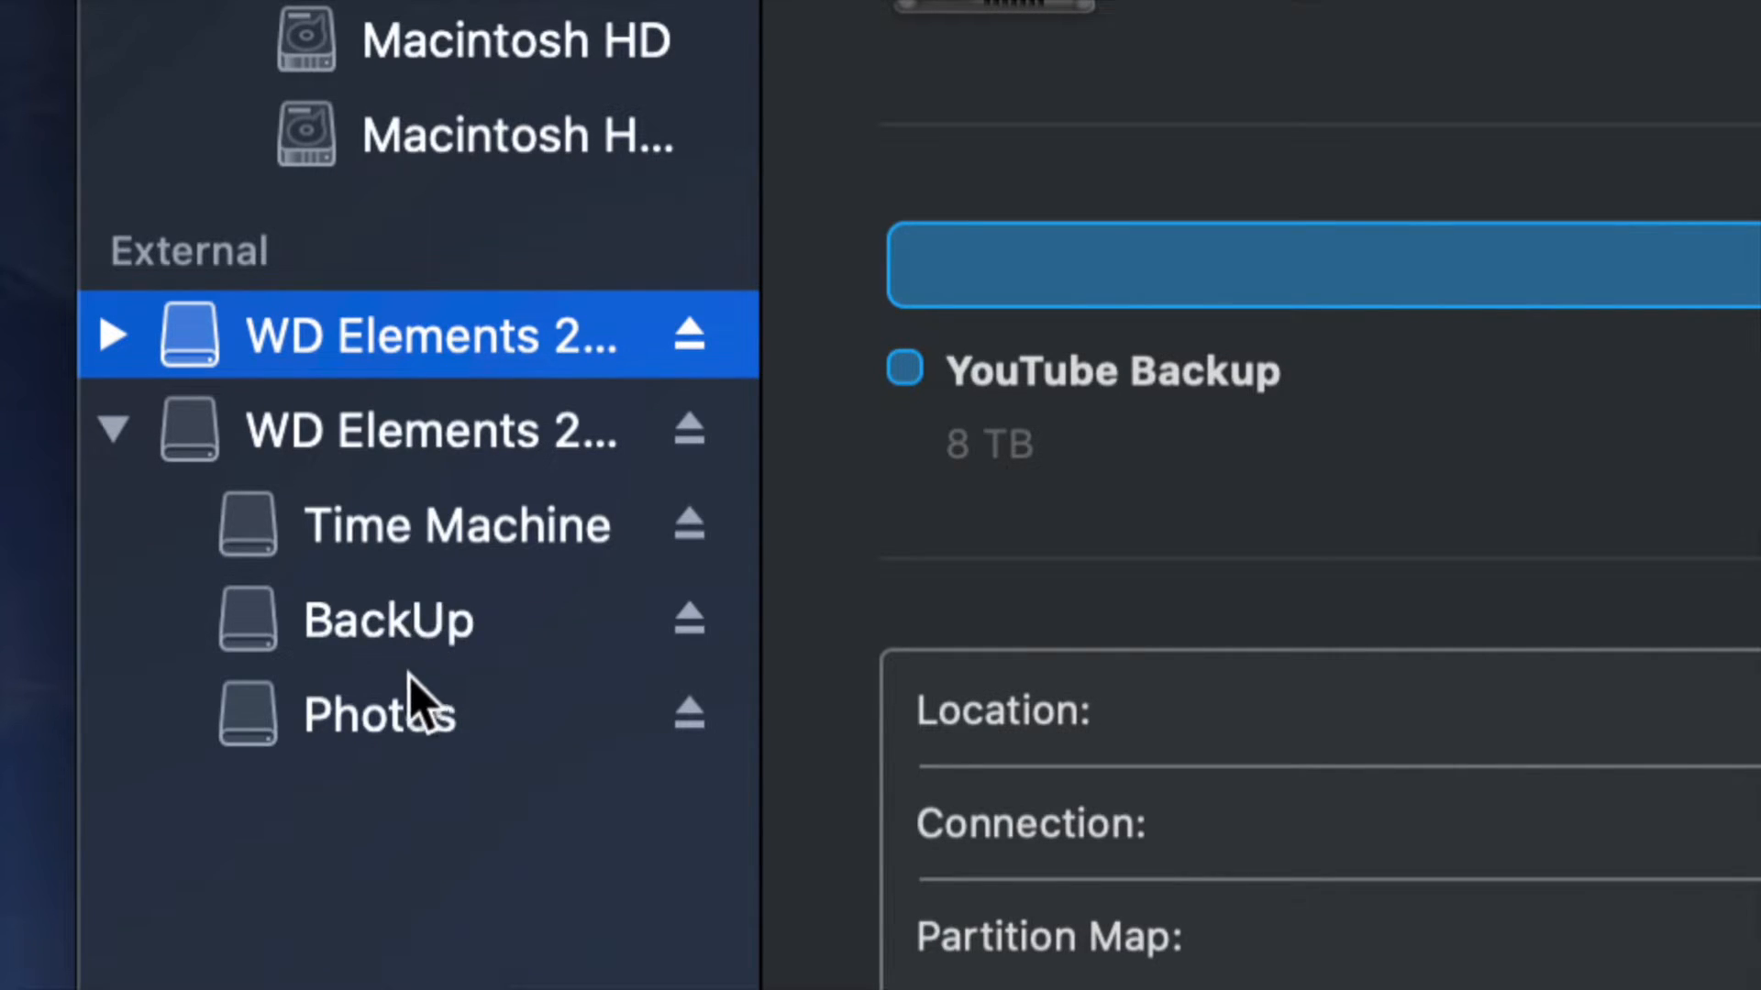
# Start erasing the WD Elements 25A3 Media disk that holds Time Machine, BackUp and Photos, with format Mac OS Extended (Journaled).
pyautogui.click(315, 534)
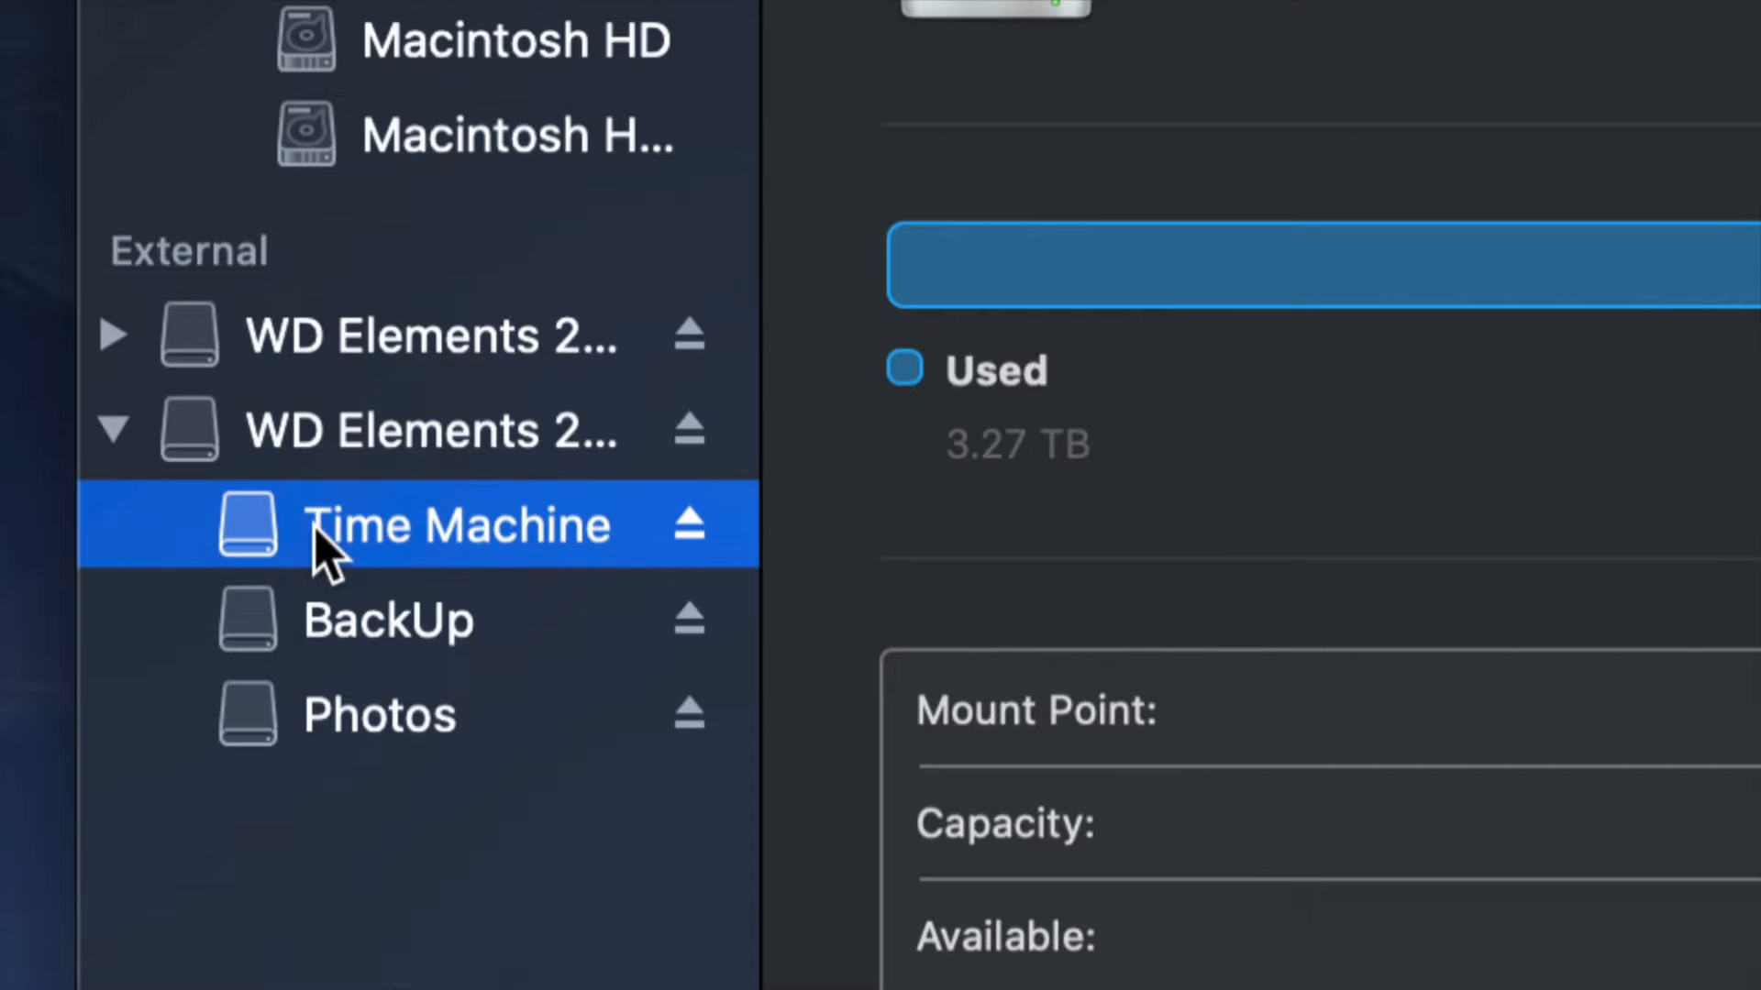
pyautogui.click(298, 439)
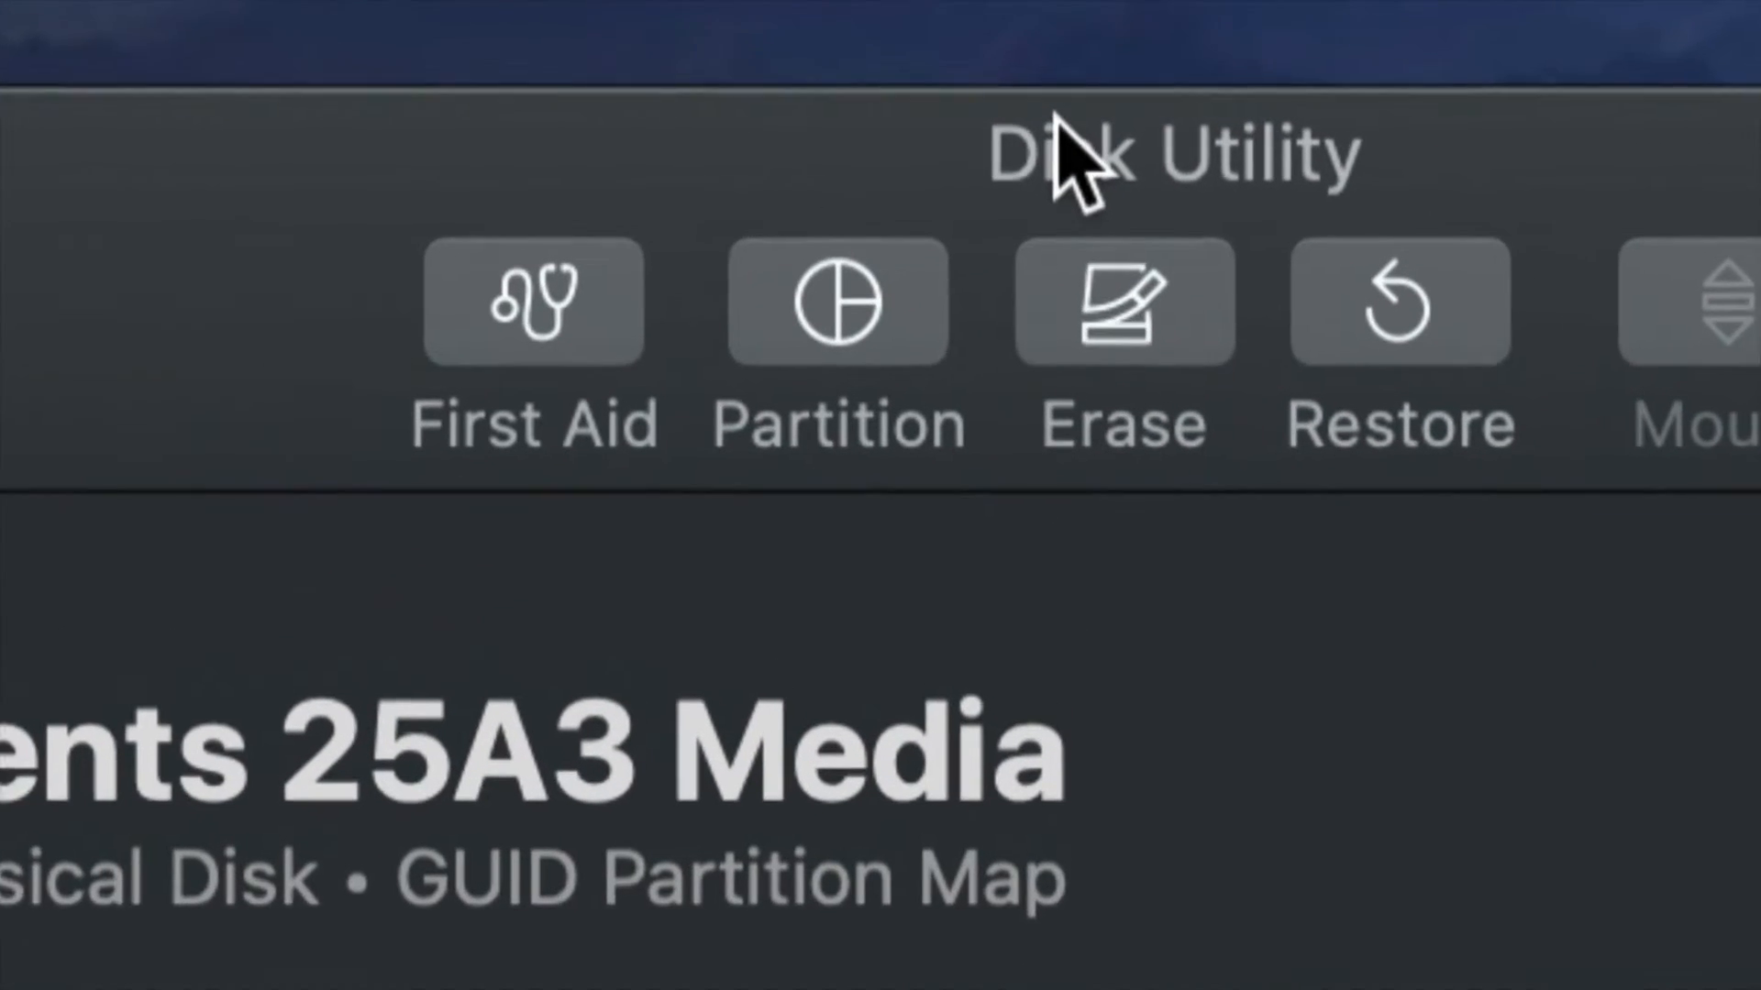
pyautogui.click(1121, 295)
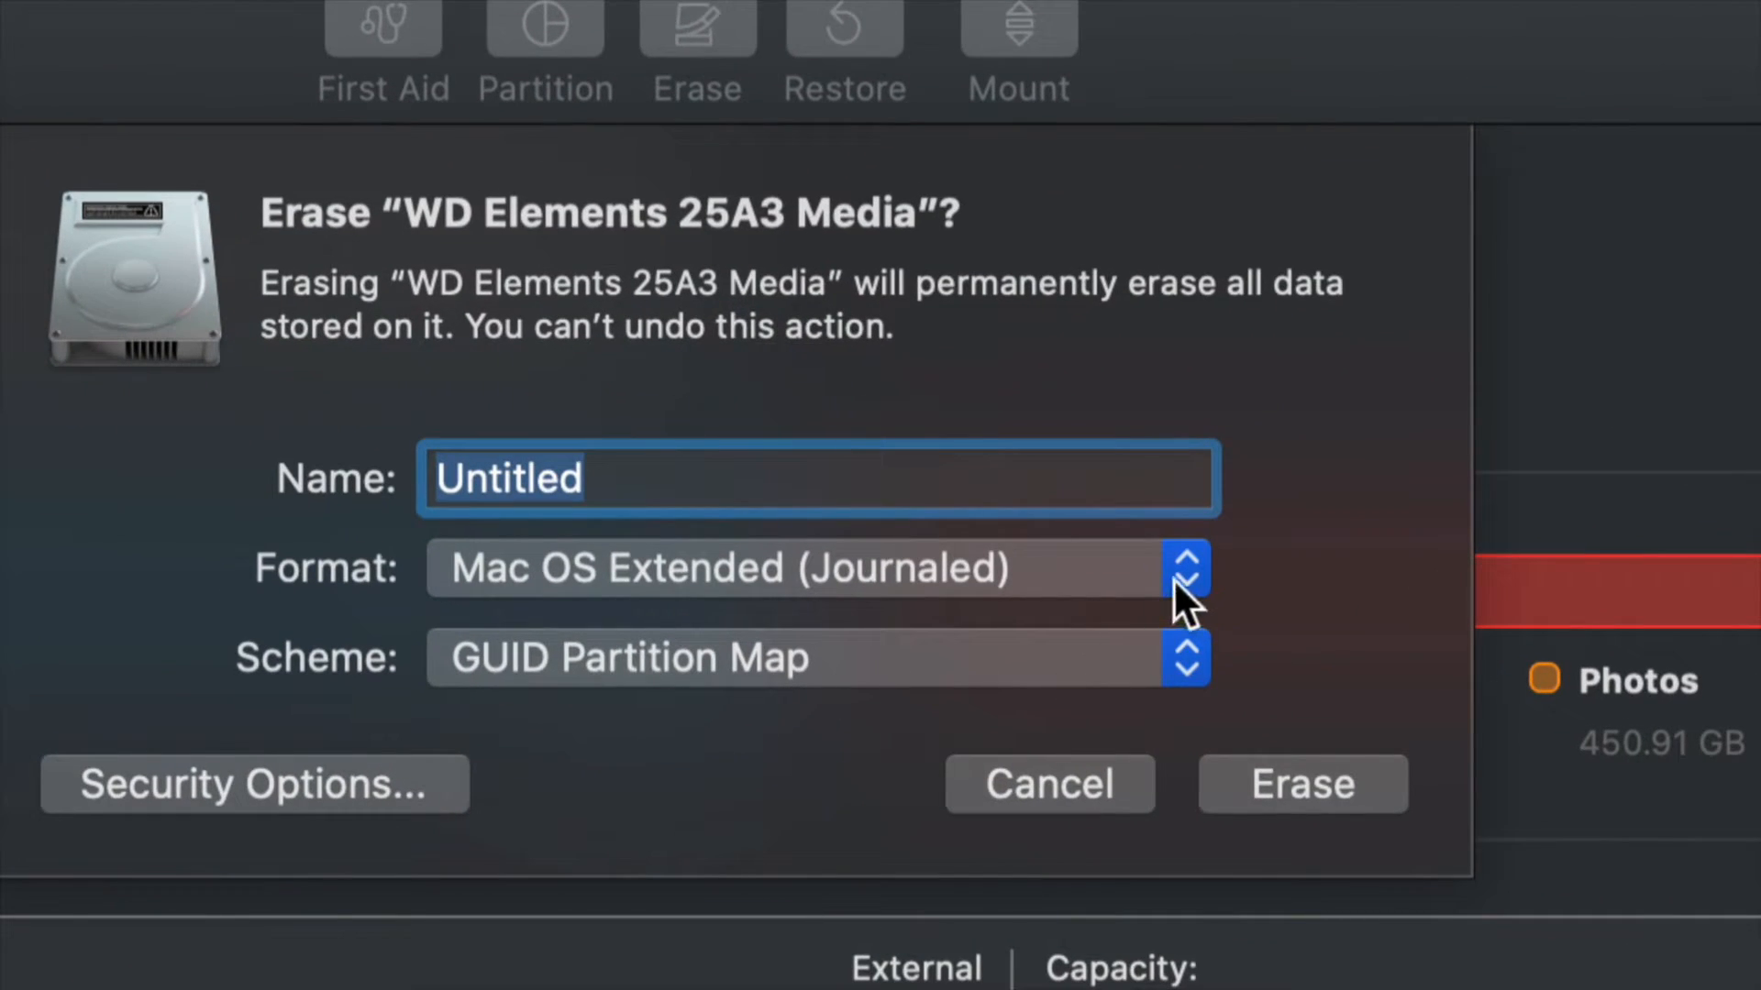
pyautogui.click(1183, 574)
pyautogui.click(523, 845)
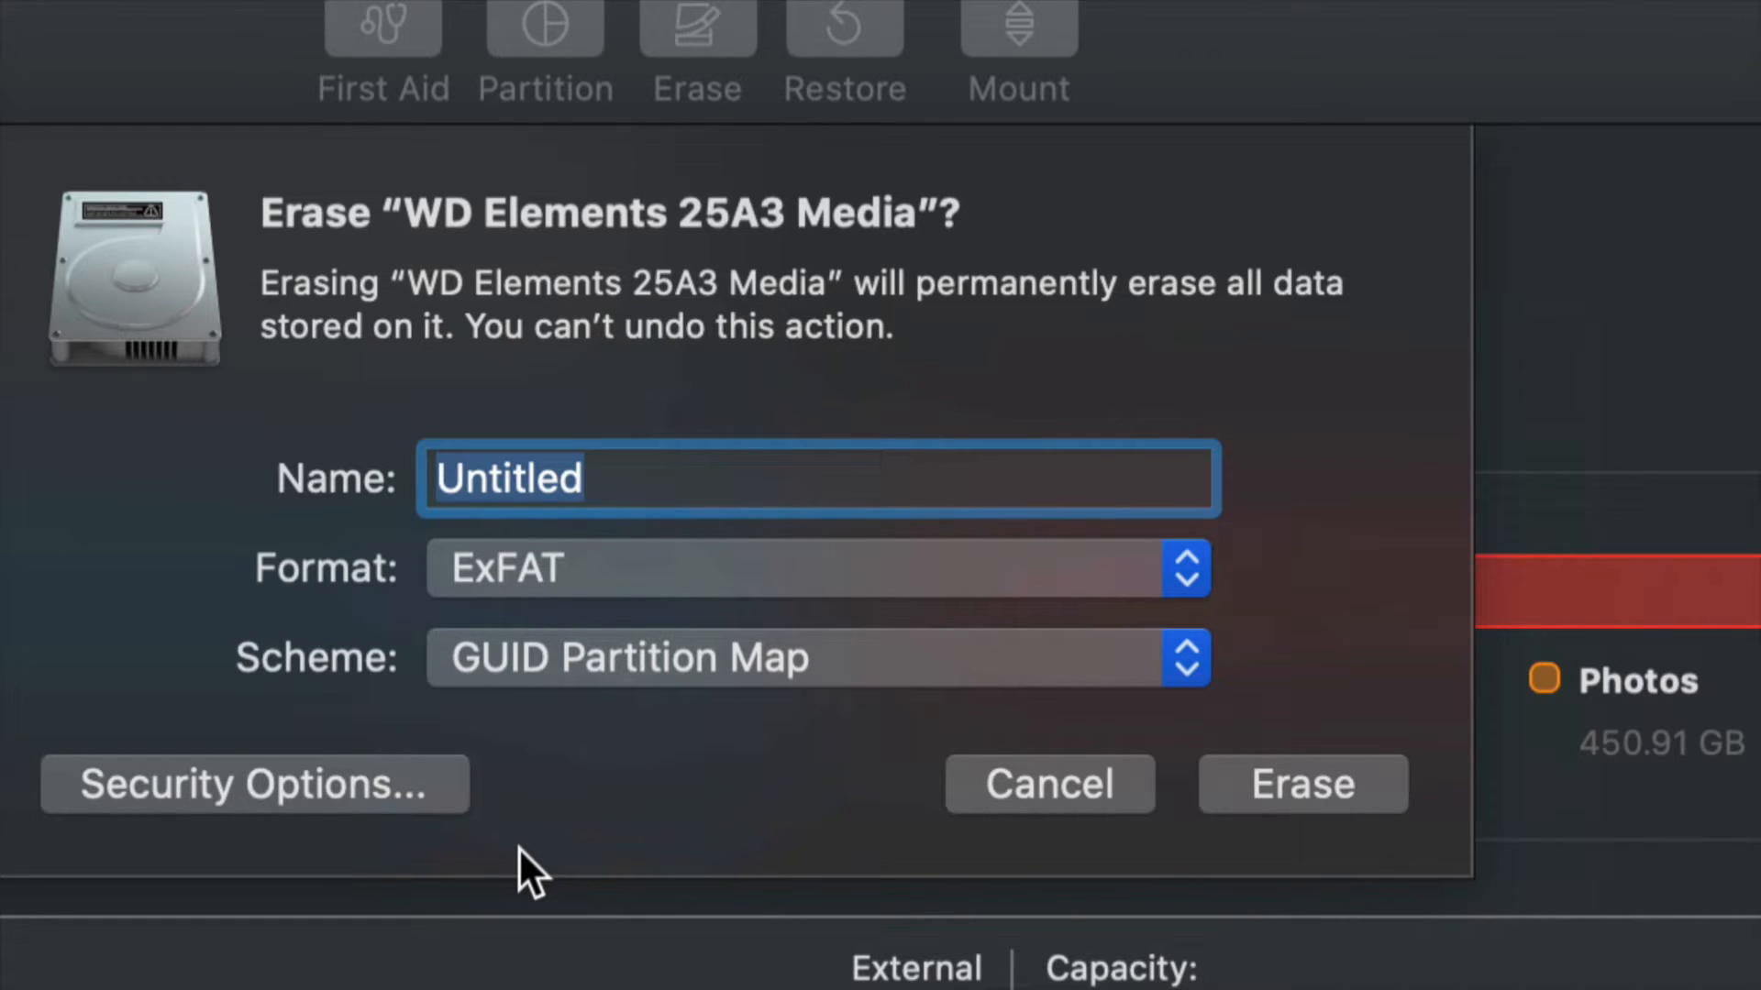
pyautogui.click(1098, 560)
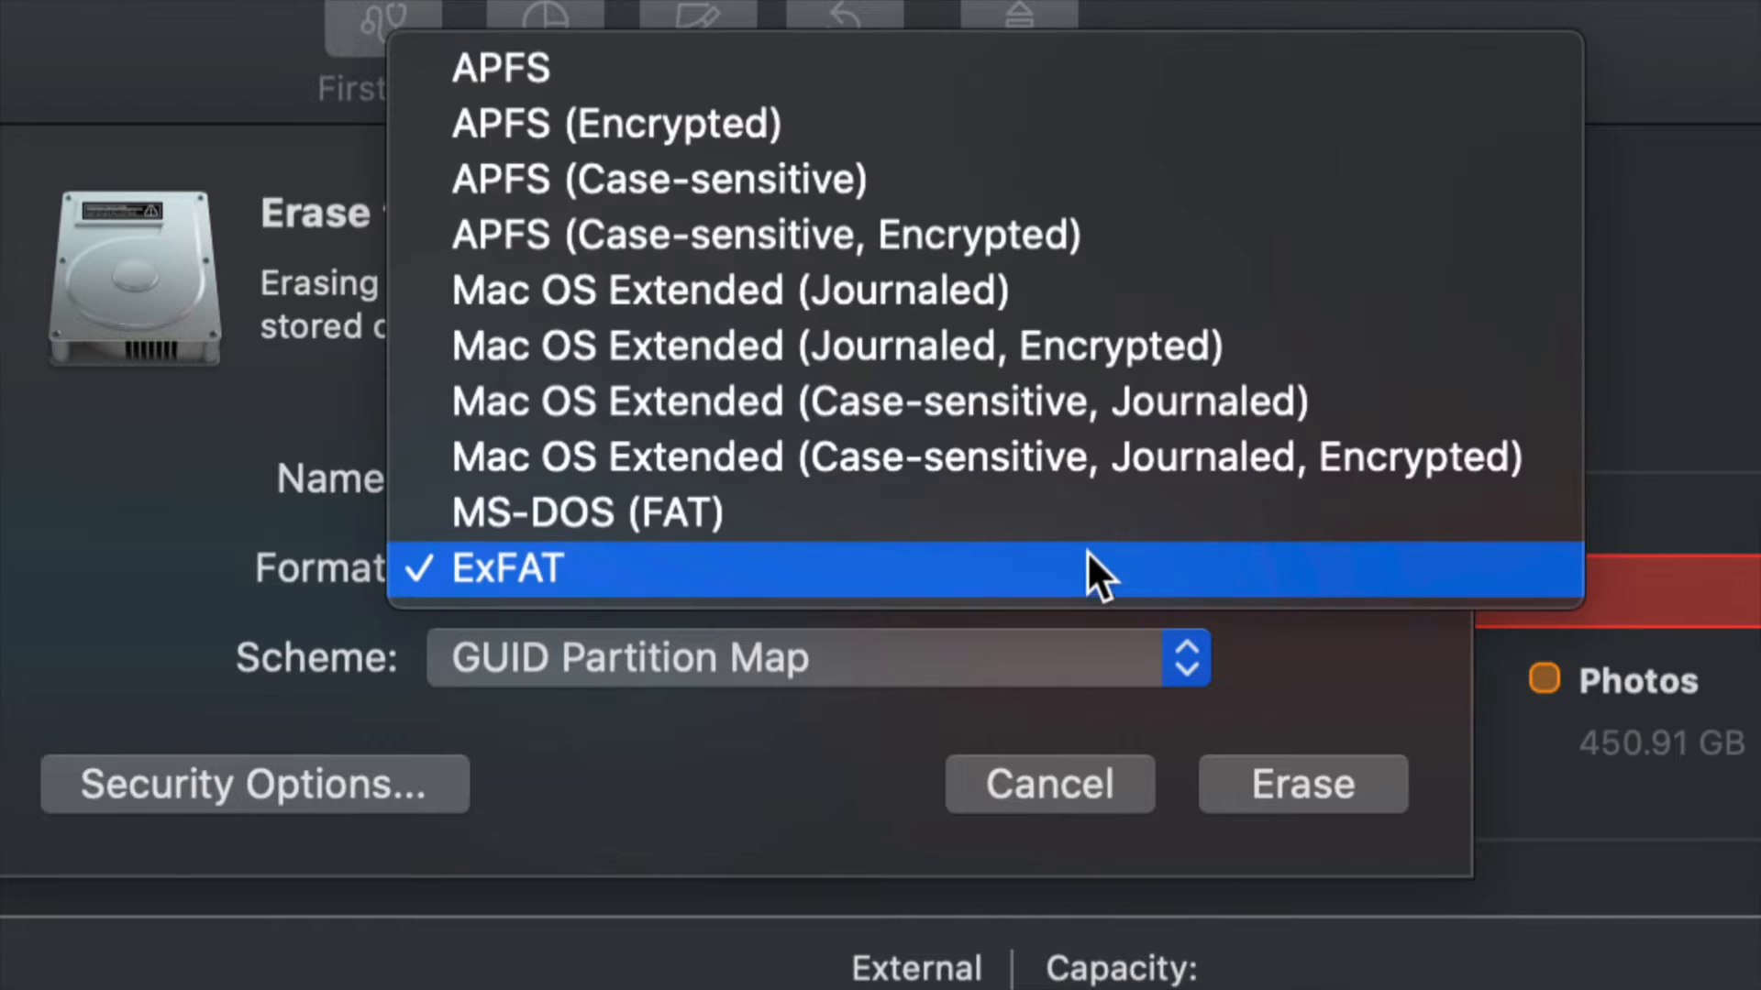
pyautogui.click(866, 289)
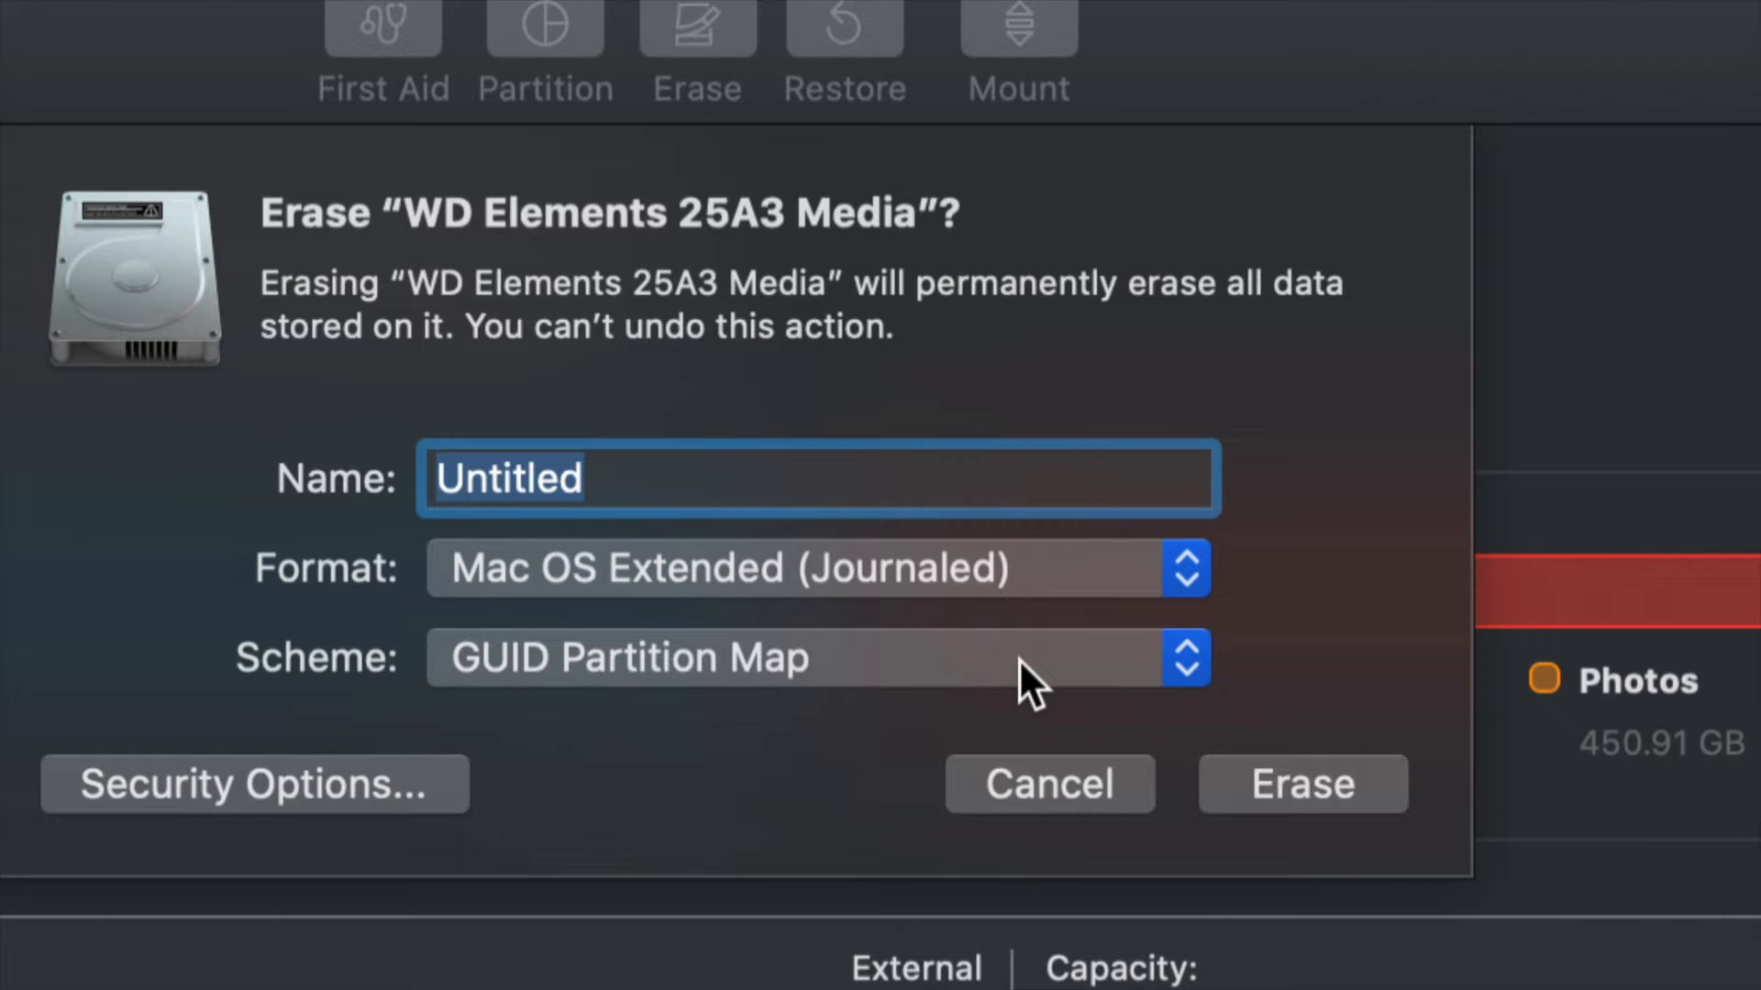
# Keep GUID Partition Map as the scheme, erase the whole disk under the name Untitled and close the finished report.
pyautogui.click(1020, 659)
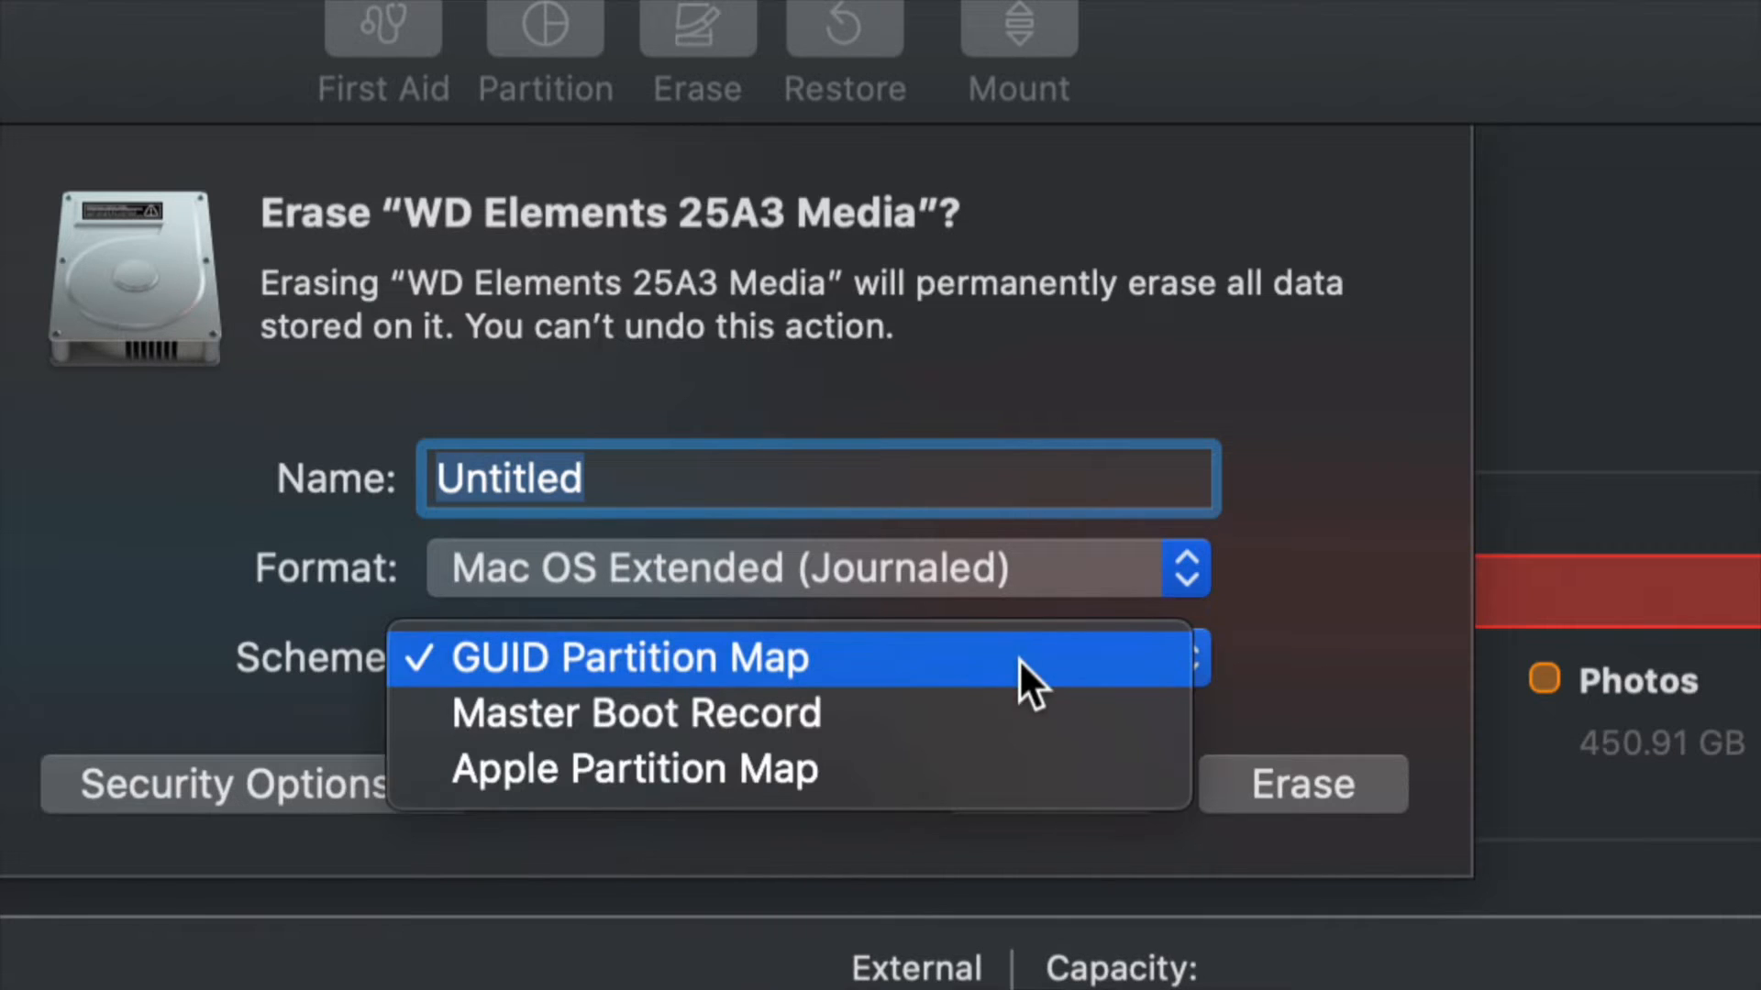
pyautogui.click(614, 659)
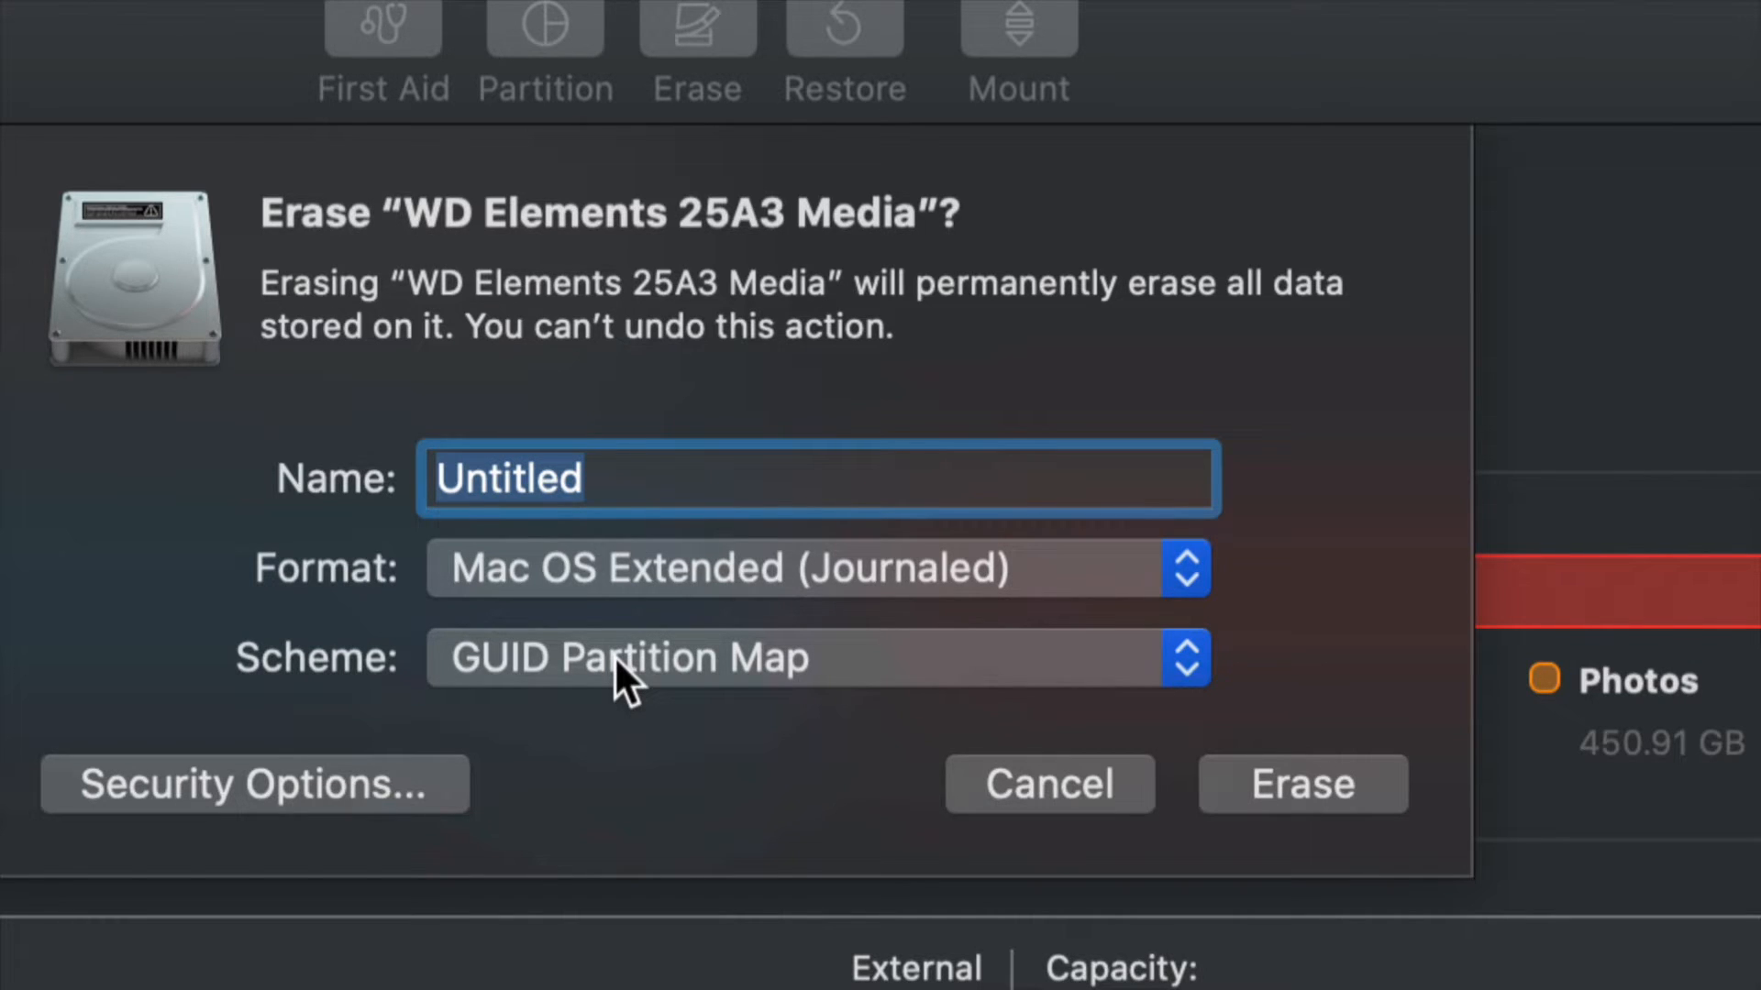
pyautogui.click(615, 661)
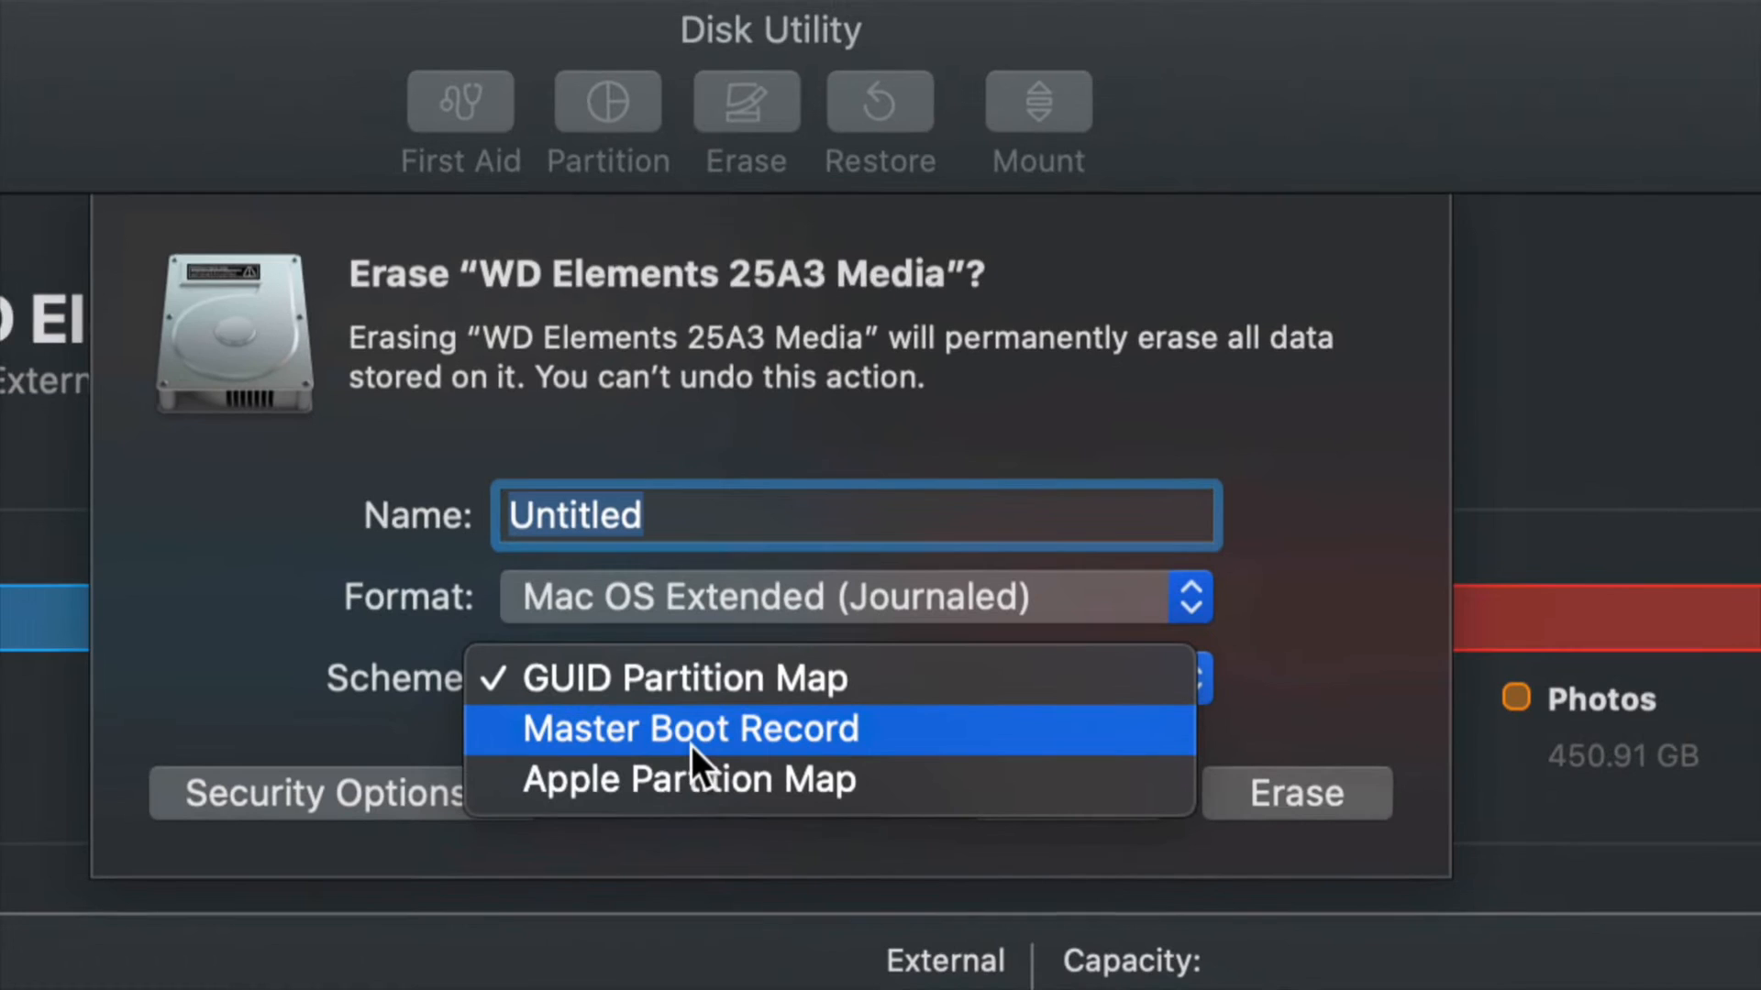
pyautogui.click(620, 679)
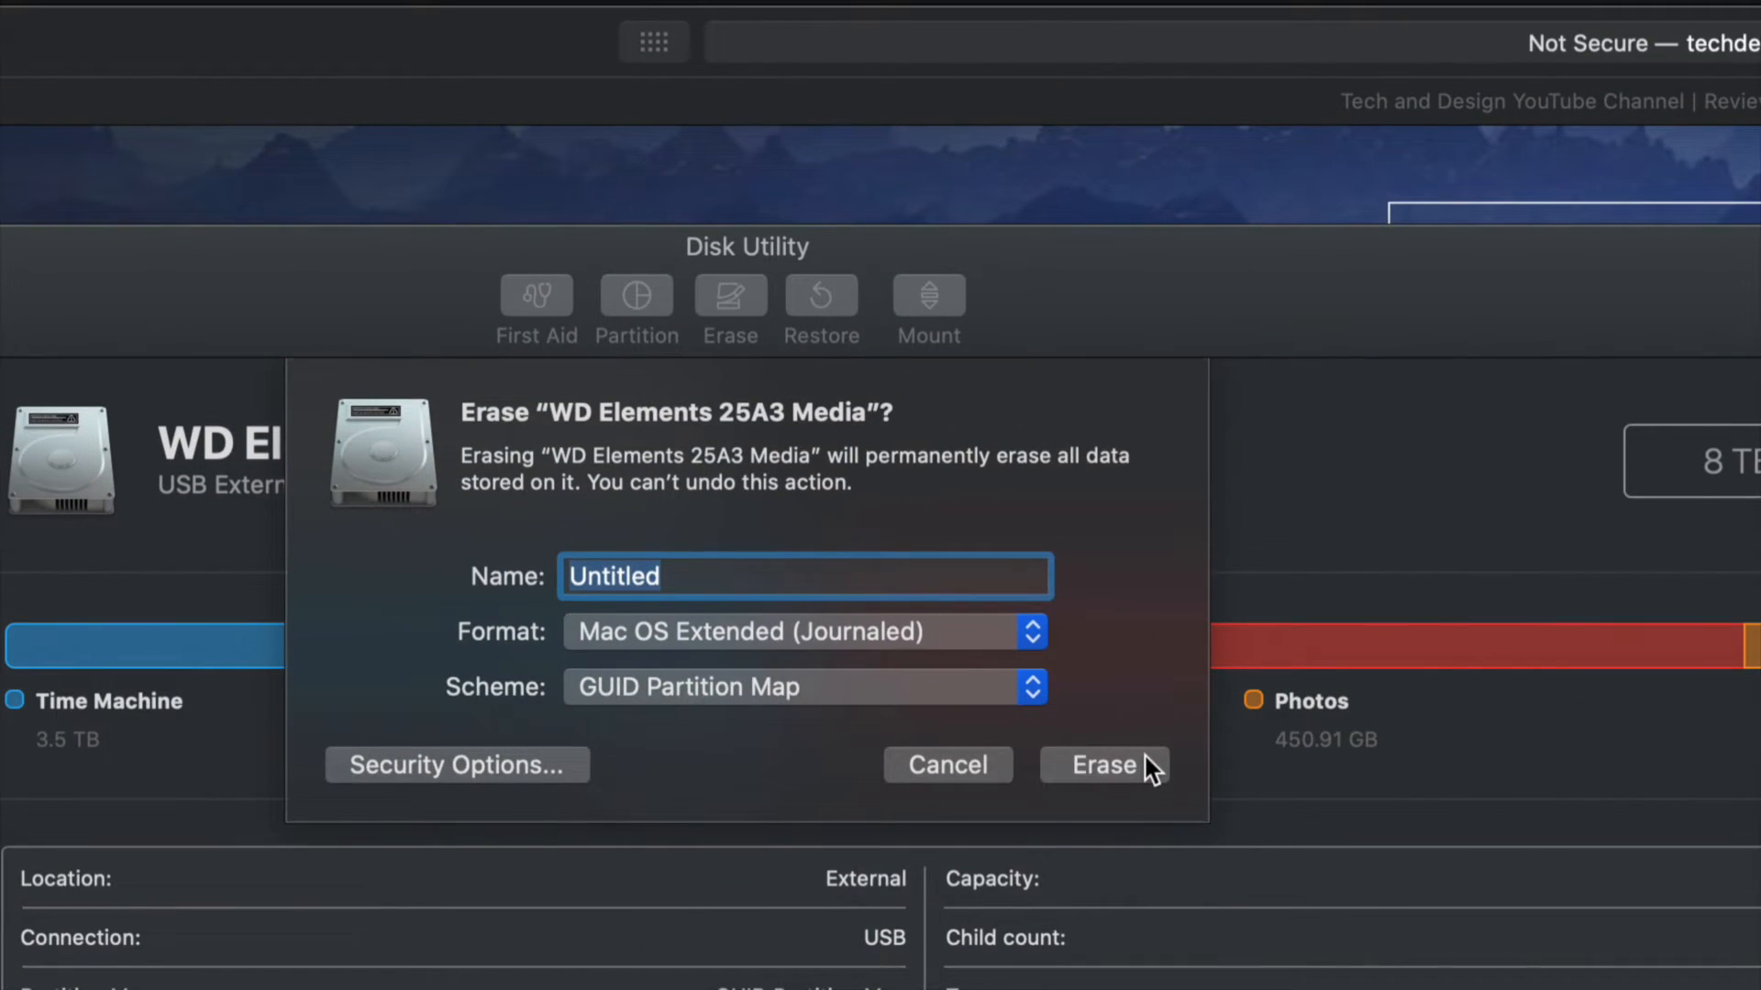
pyautogui.click(1142, 754)
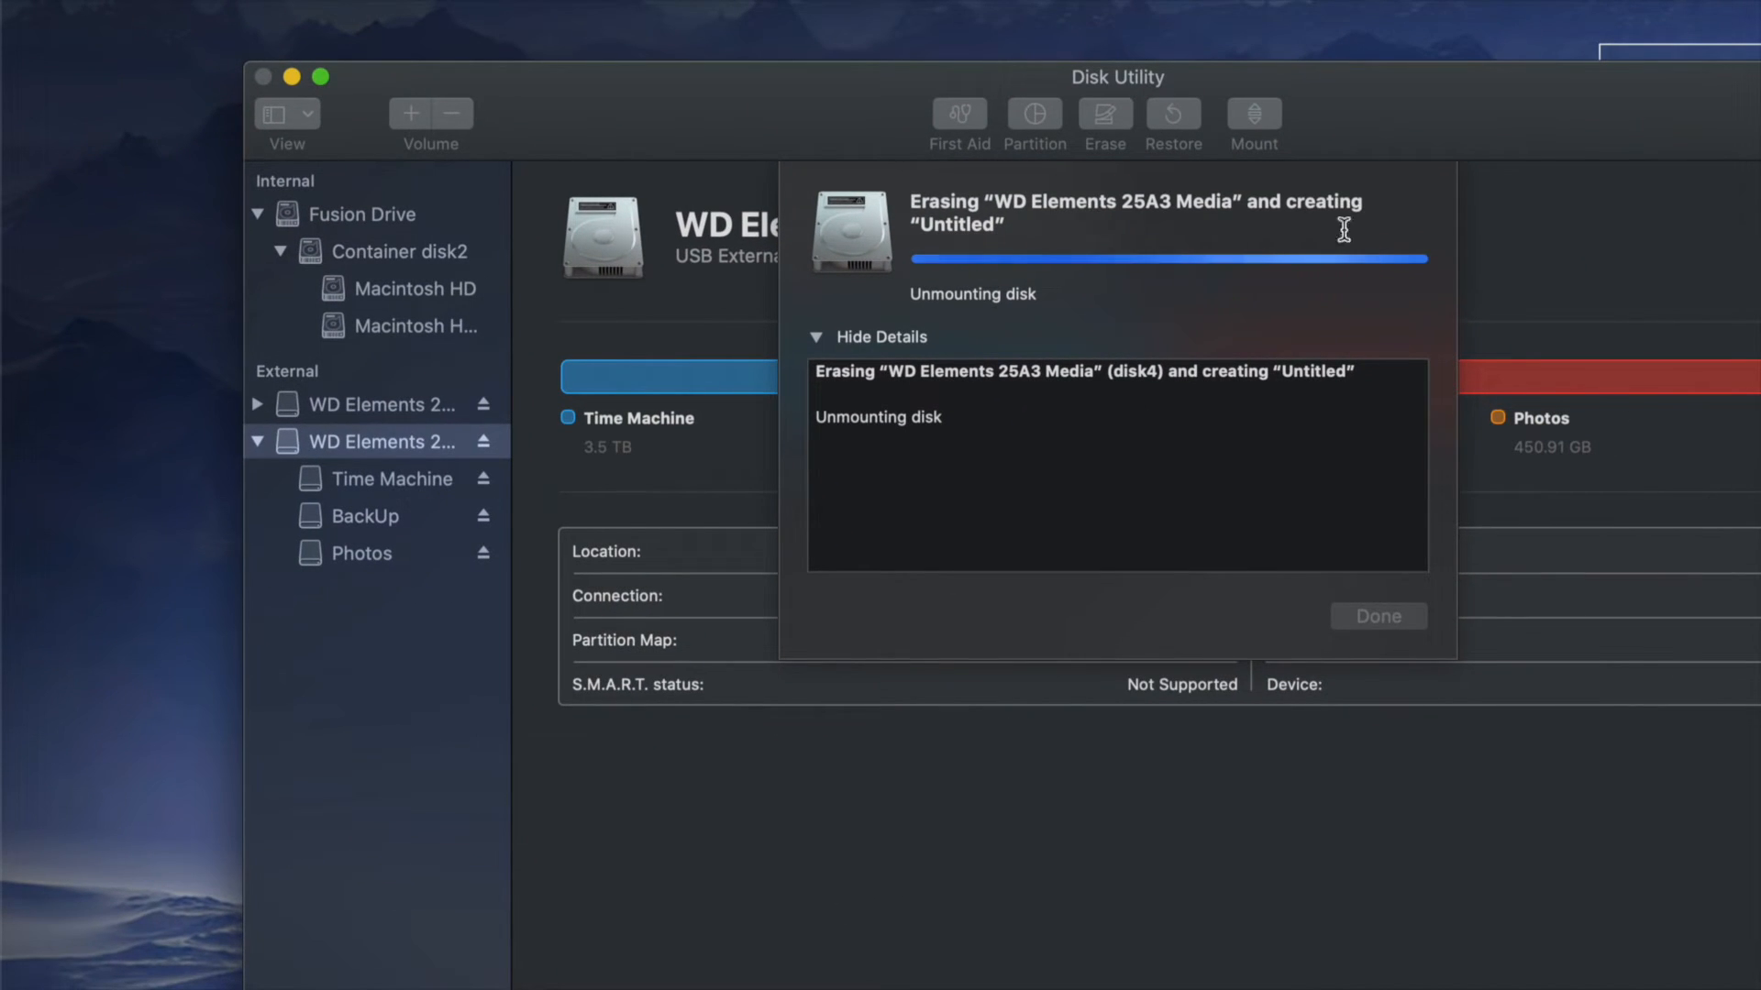
pyautogui.moveTo(1362, 130); pyautogui.dragTo(1269, 128)
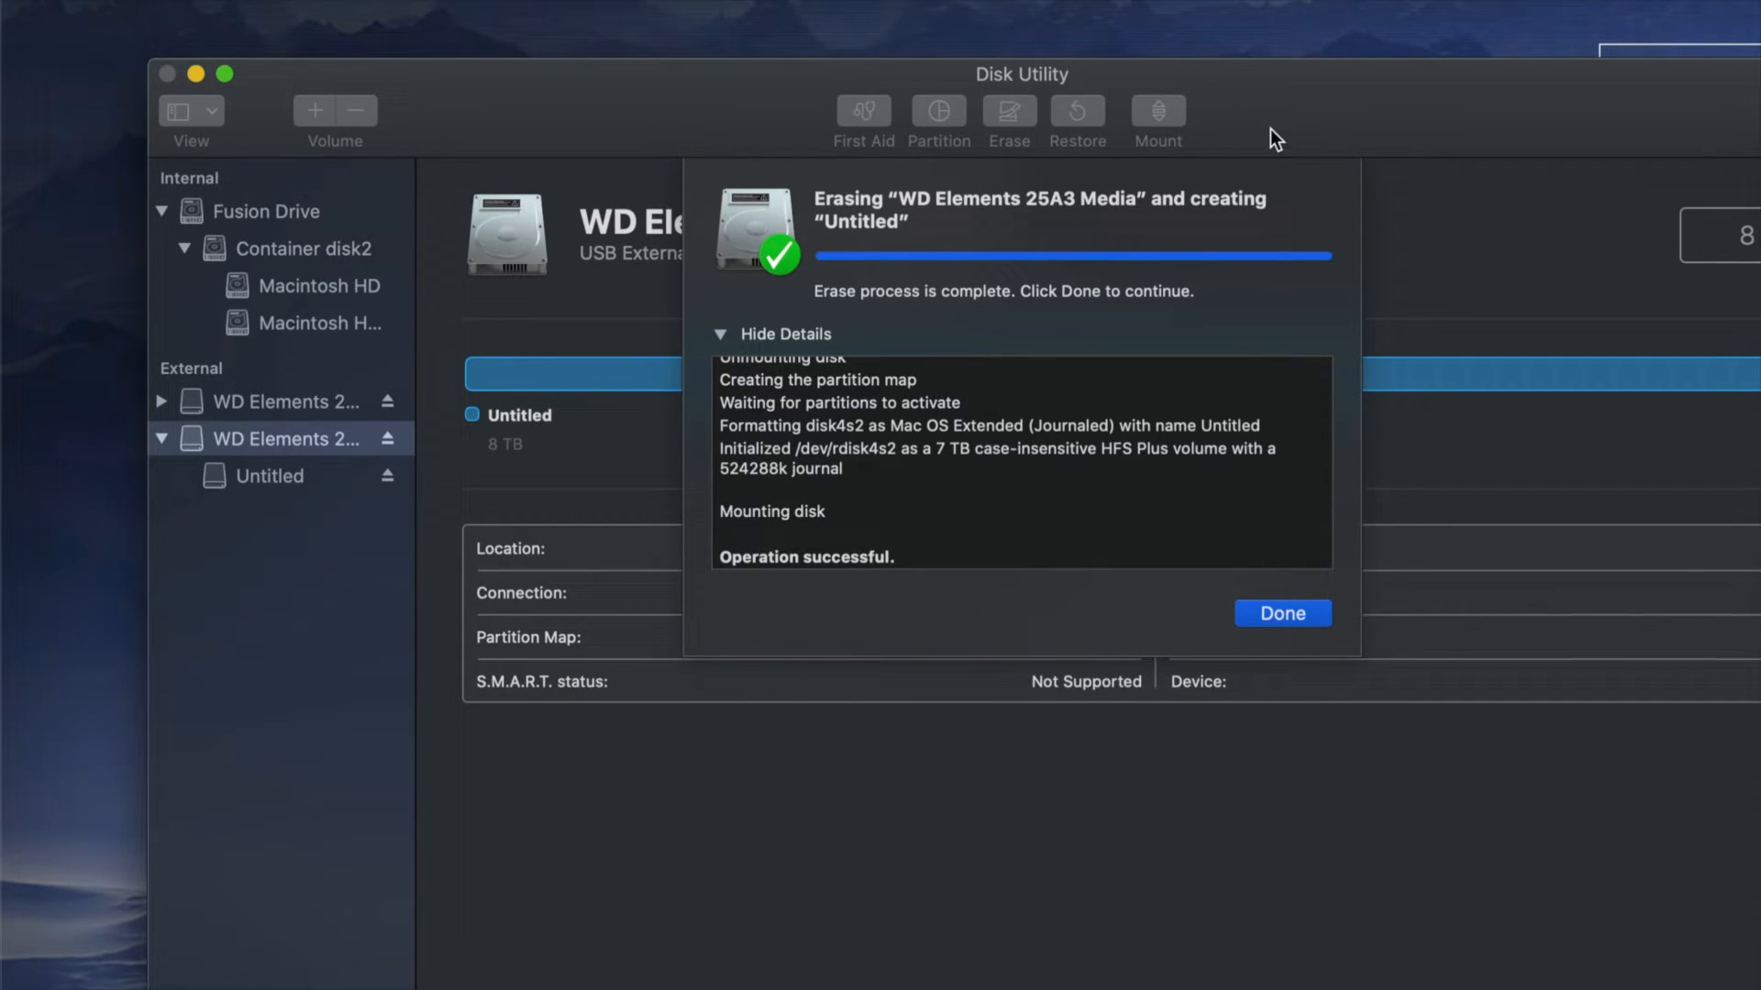
pyautogui.click(1284, 614)
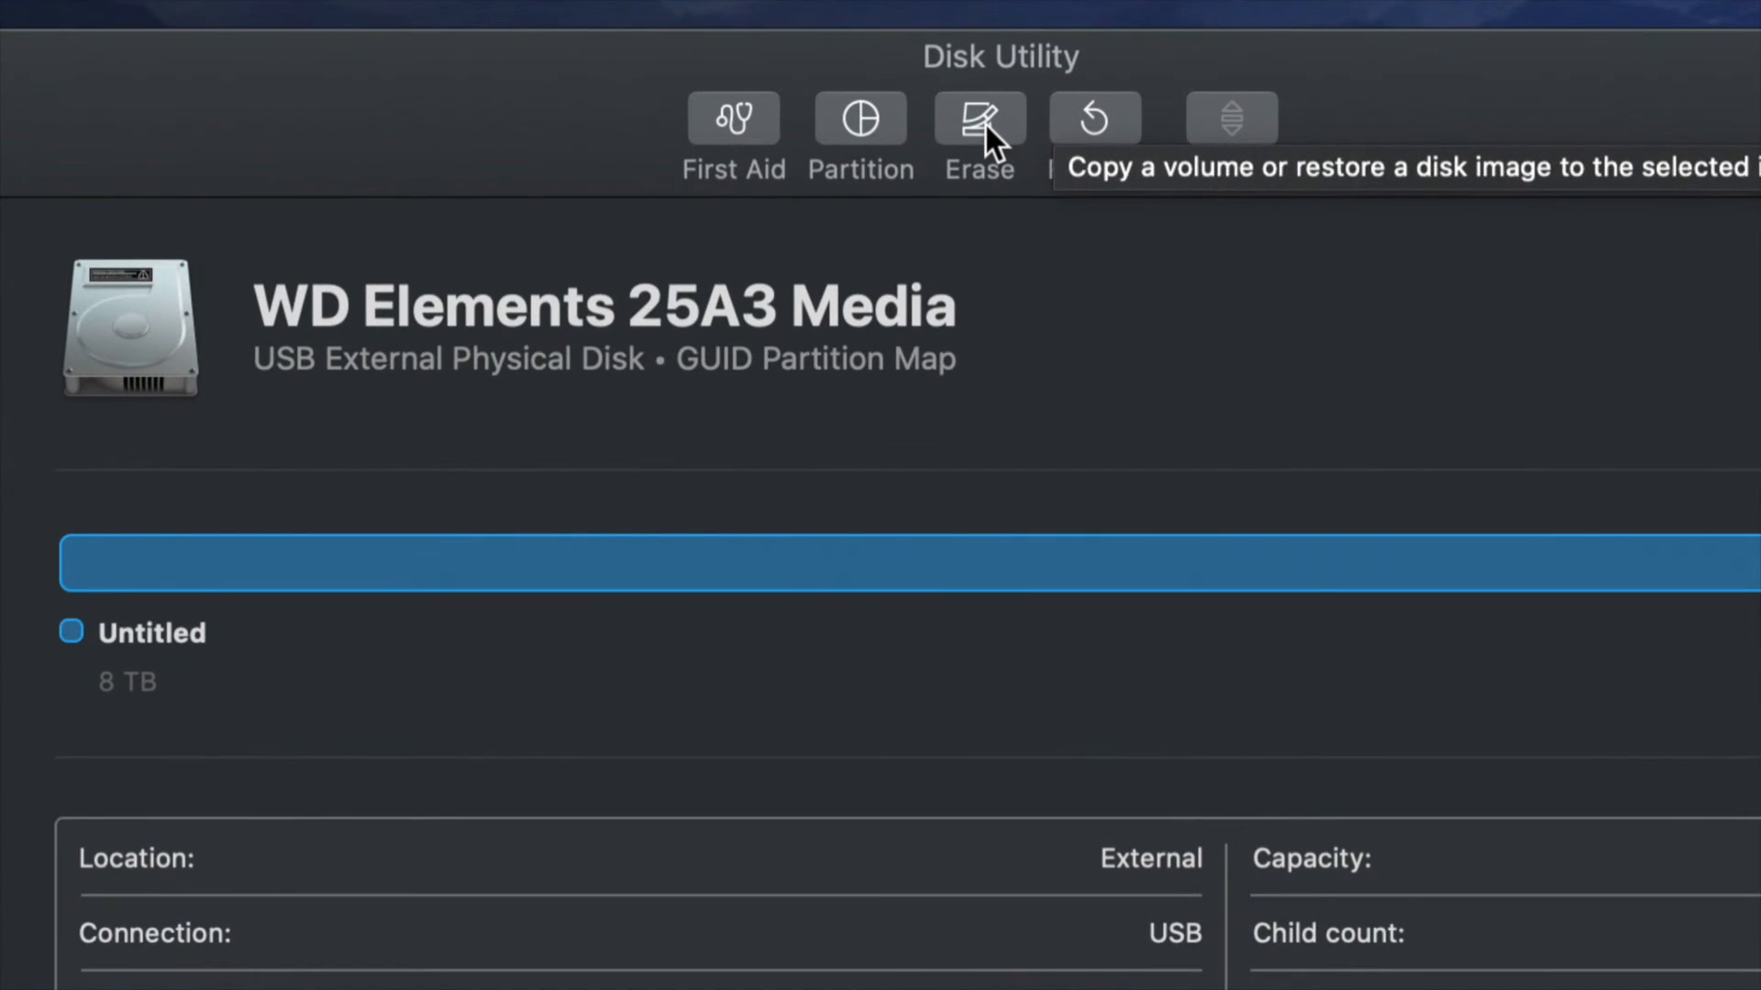
# Reopen the erase settings for WD Elements 25A3 Media and set its security option to Most Secure.
pyautogui.click(980, 119)
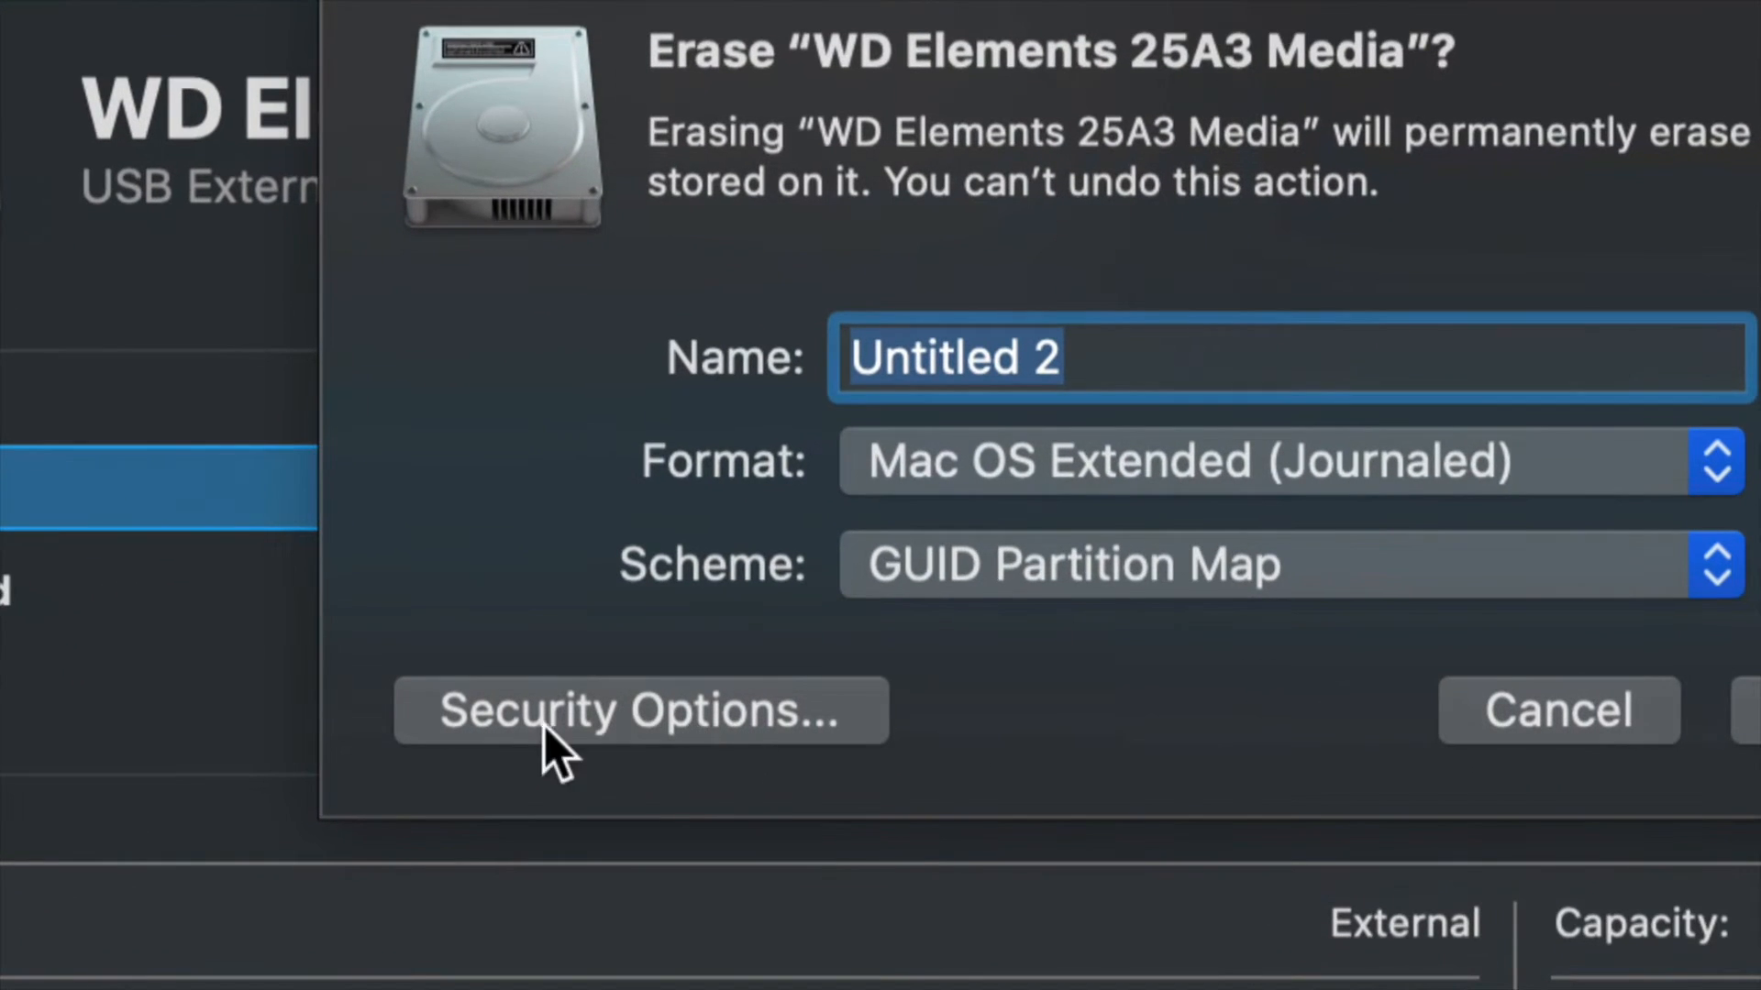
pyautogui.click(701, 723)
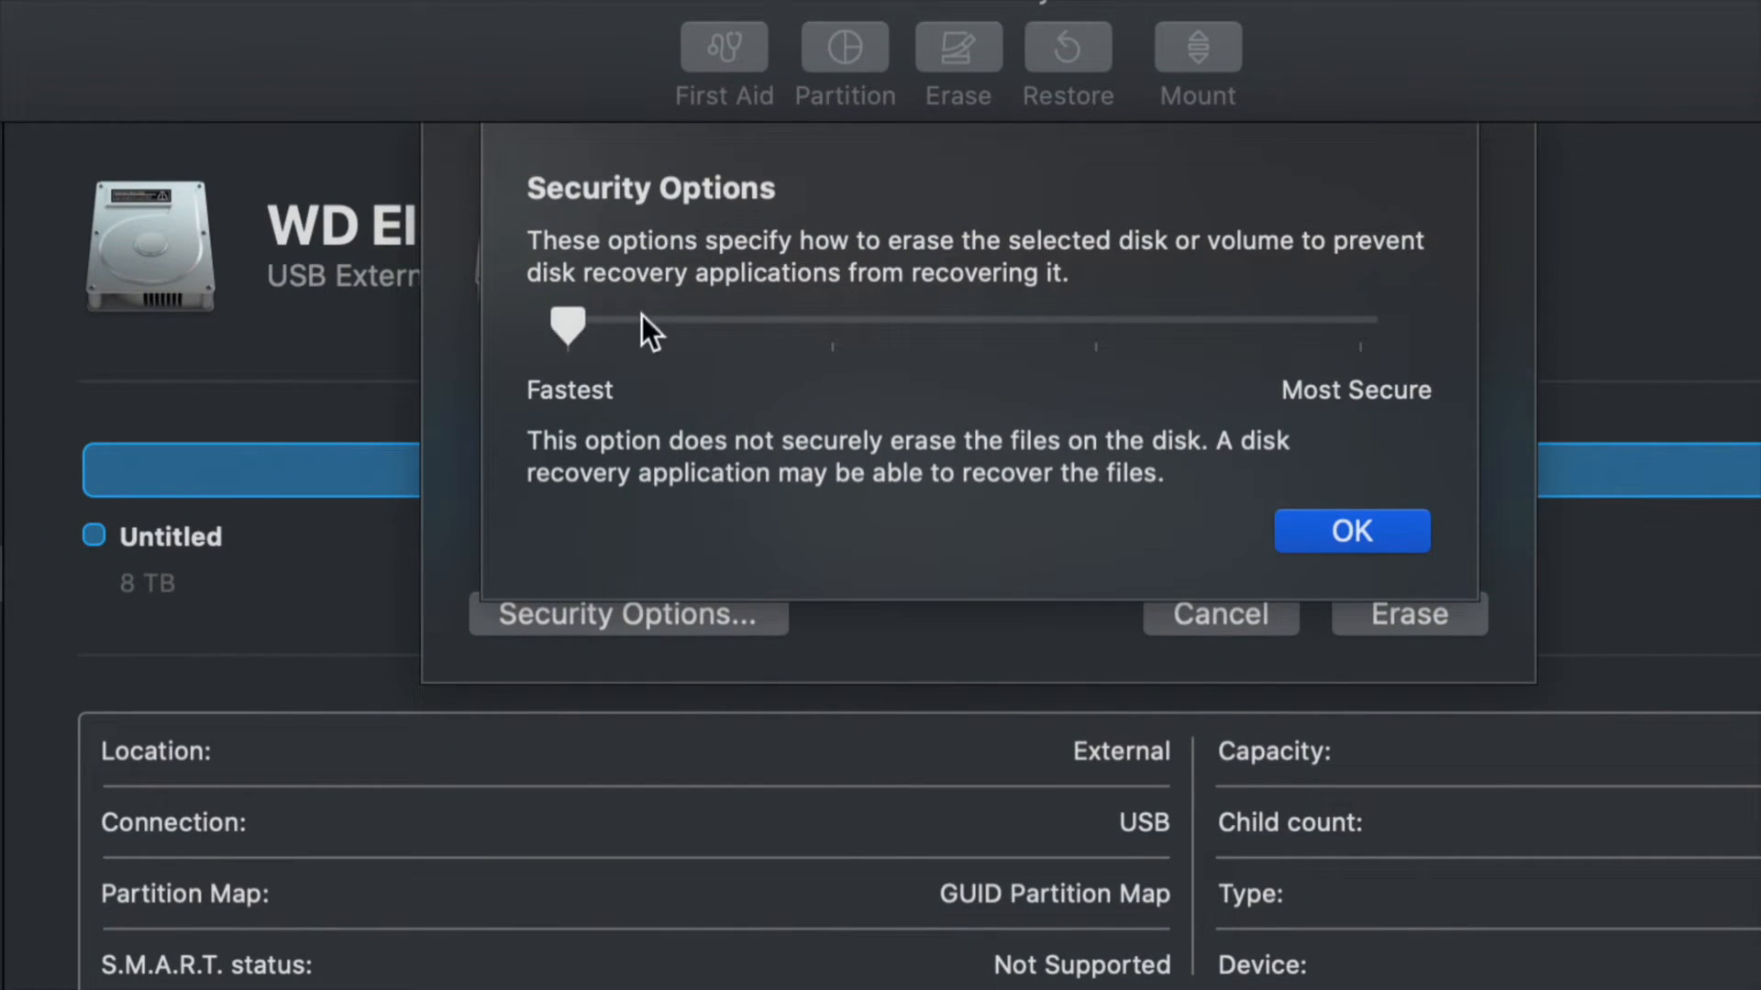
pyautogui.moveTo(641, 315); pyautogui.dragTo(1360, 330)
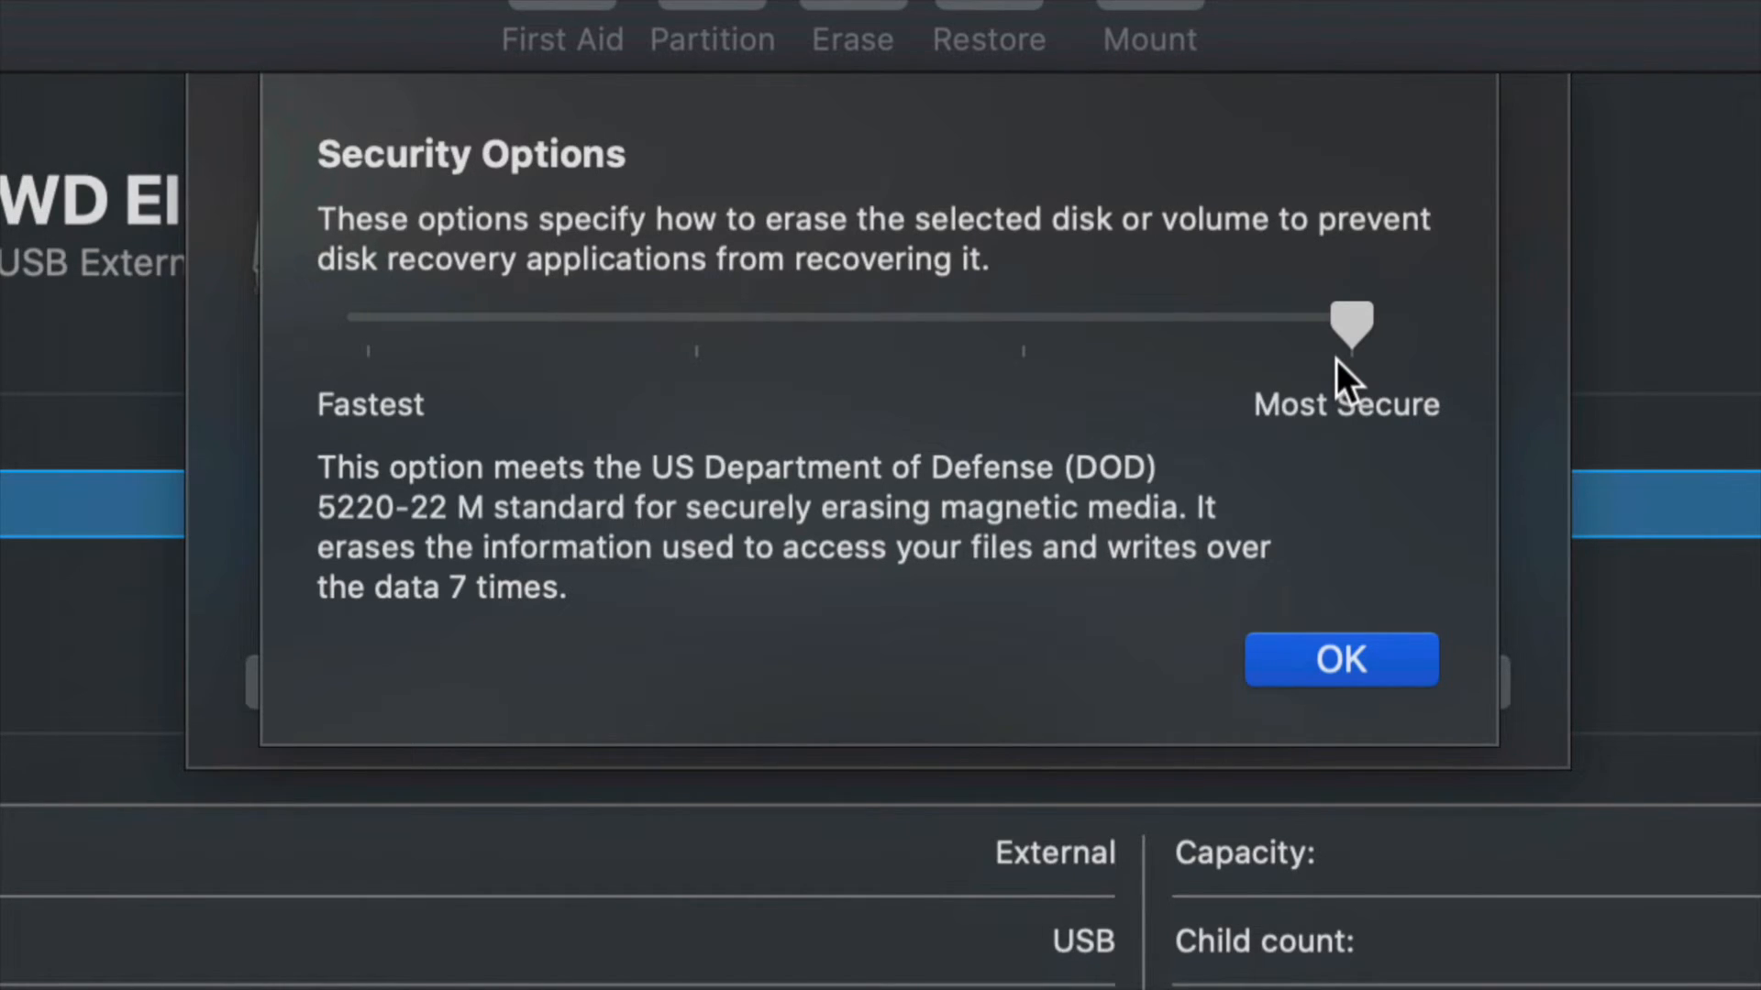
# Compare the Fastest, two-pass and Most Secure erase levels, set the level to Fastest and accept the security options.
pyautogui.moveTo(1348, 332); pyautogui.dragTo(368, 339)
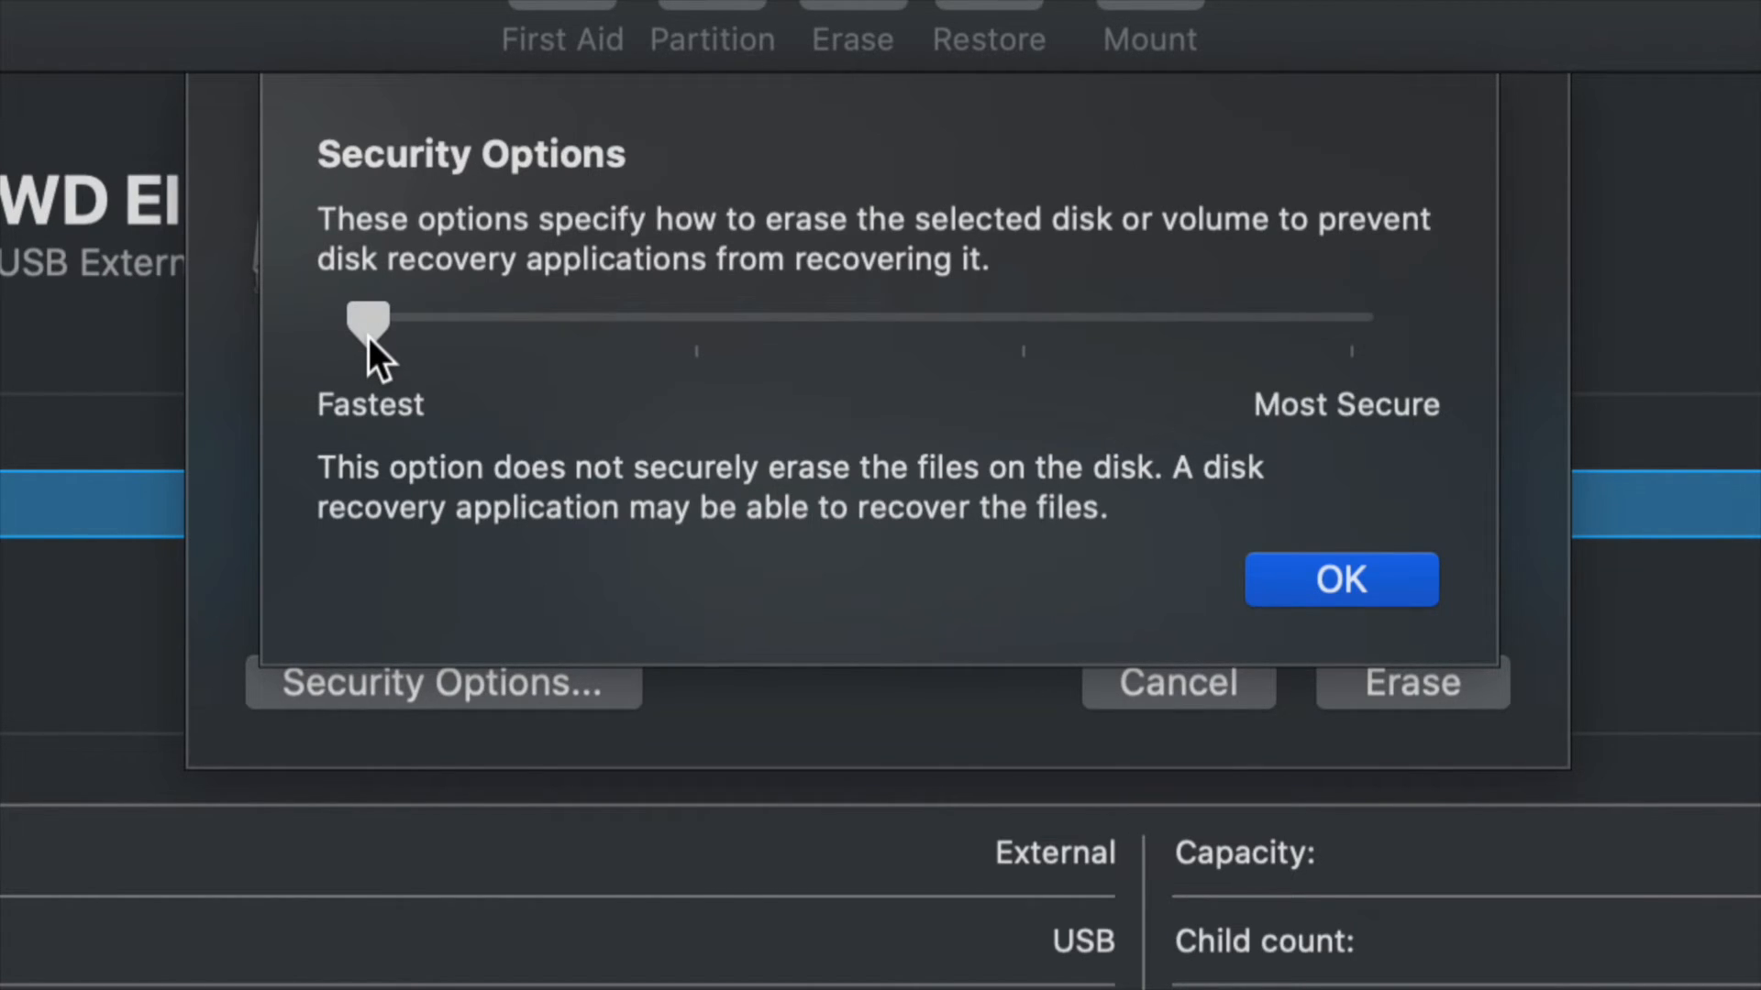
pyautogui.moveTo(371, 330); pyautogui.dragTo(1335, 365)
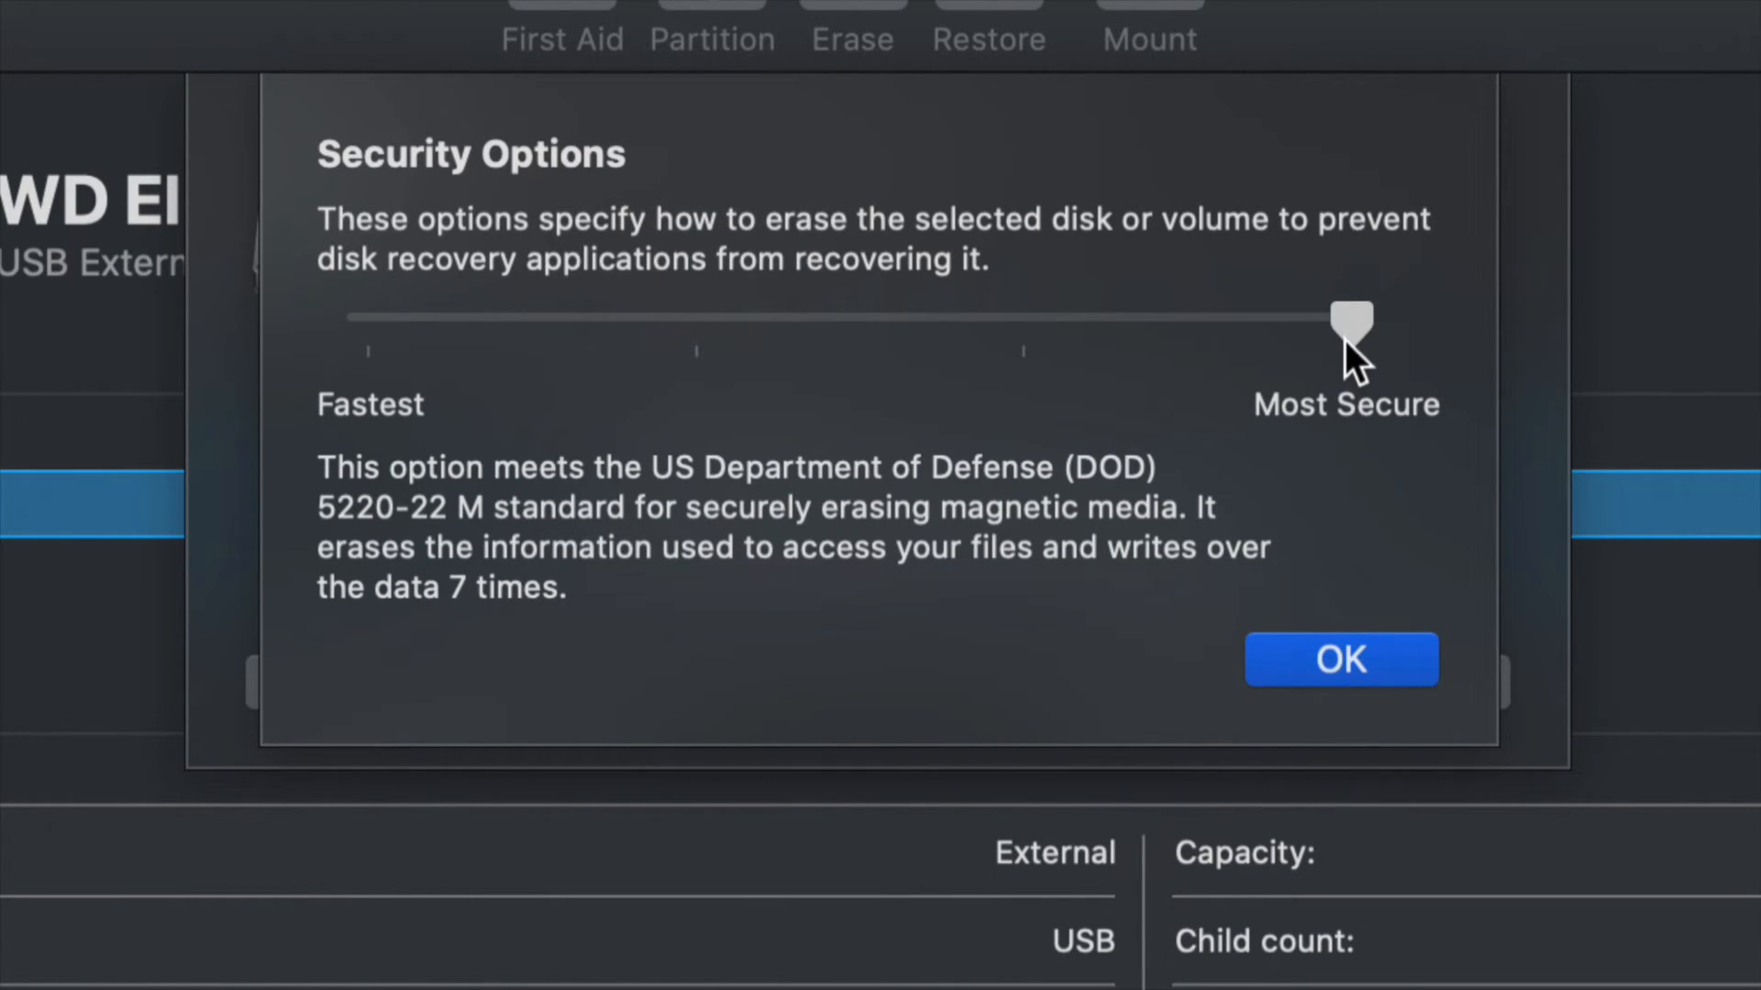
pyautogui.moveTo(1367, 345); pyautogui.dragTo(745, 341)
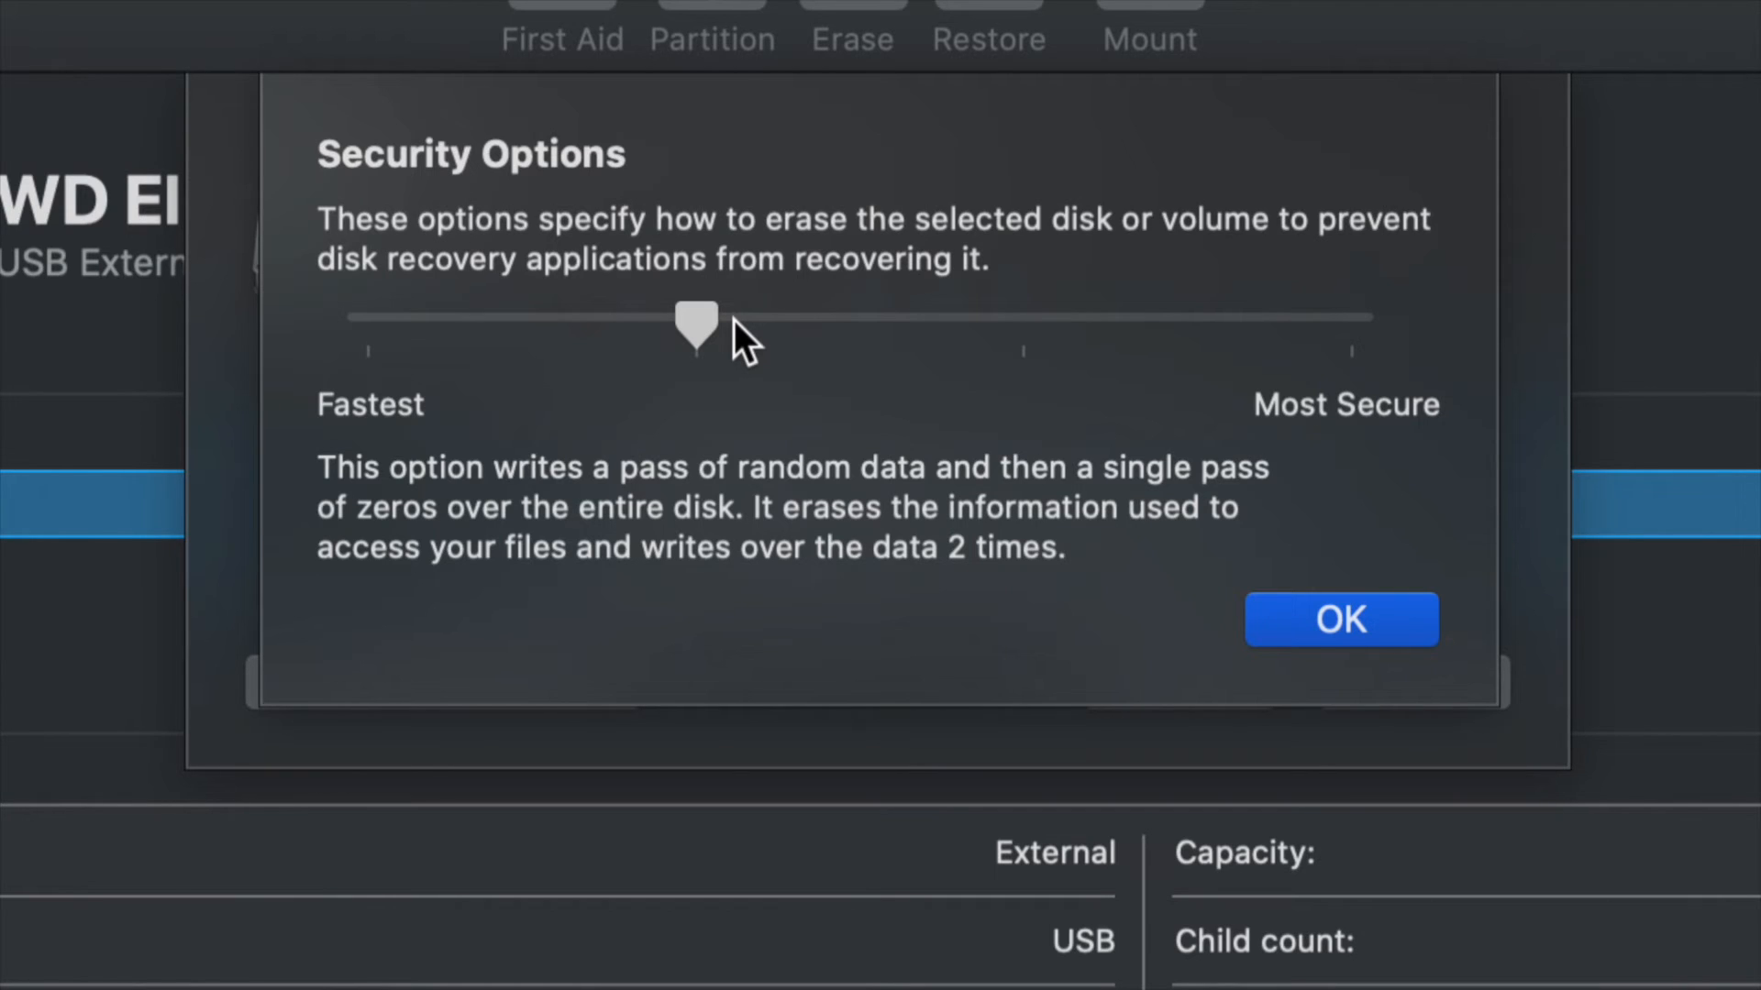
pyautogui.moveTo(717, 316); pyautogui.dragTo(1411, 354)
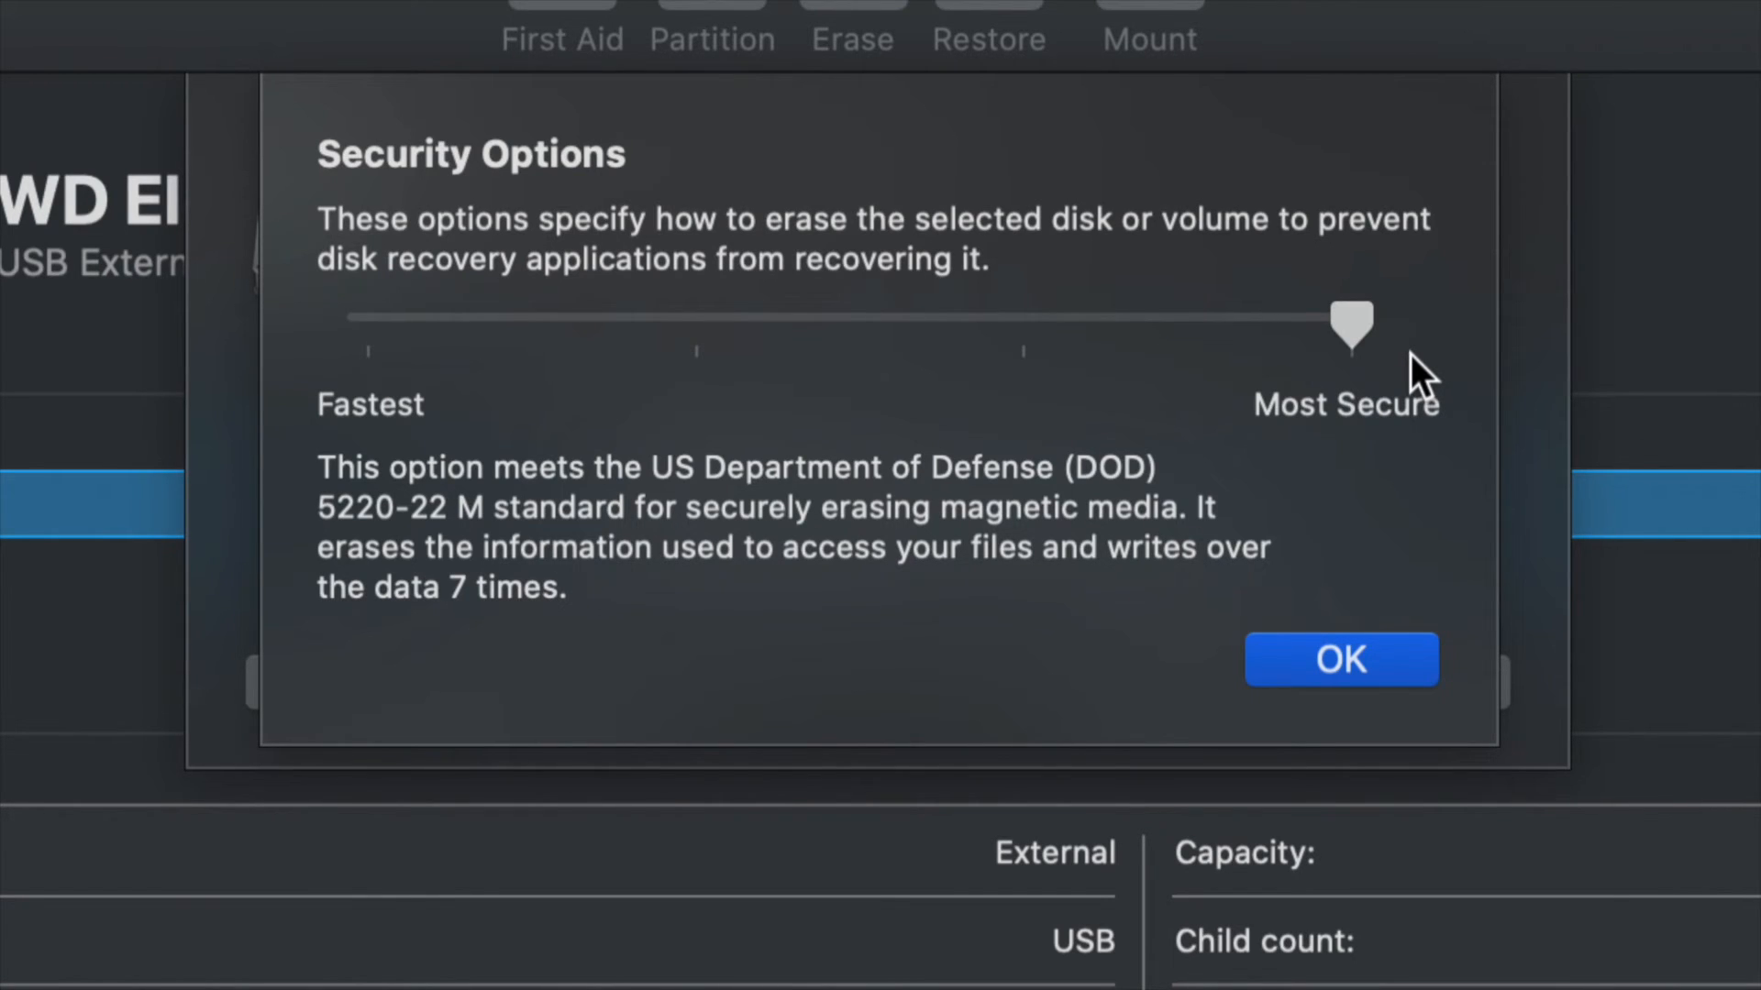
pyautogui.moveTo(1351, 317); pyautogui.dragTo(356, 297)
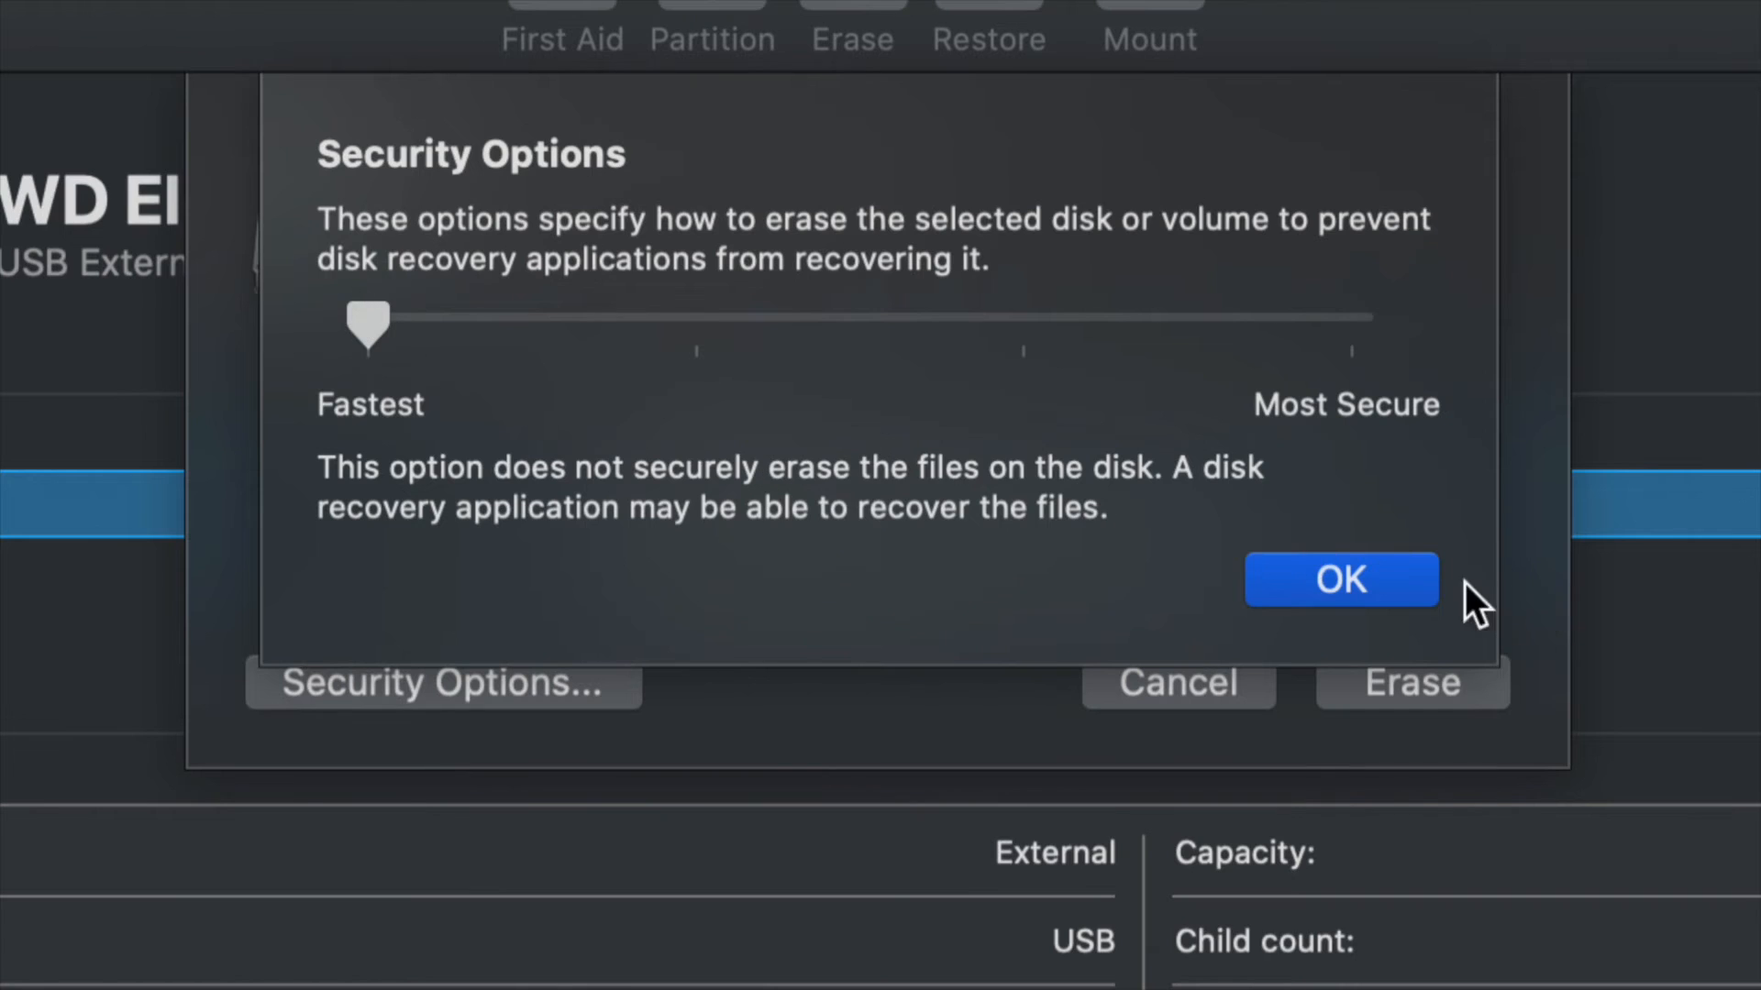
pyautogui.click(1385, 569)
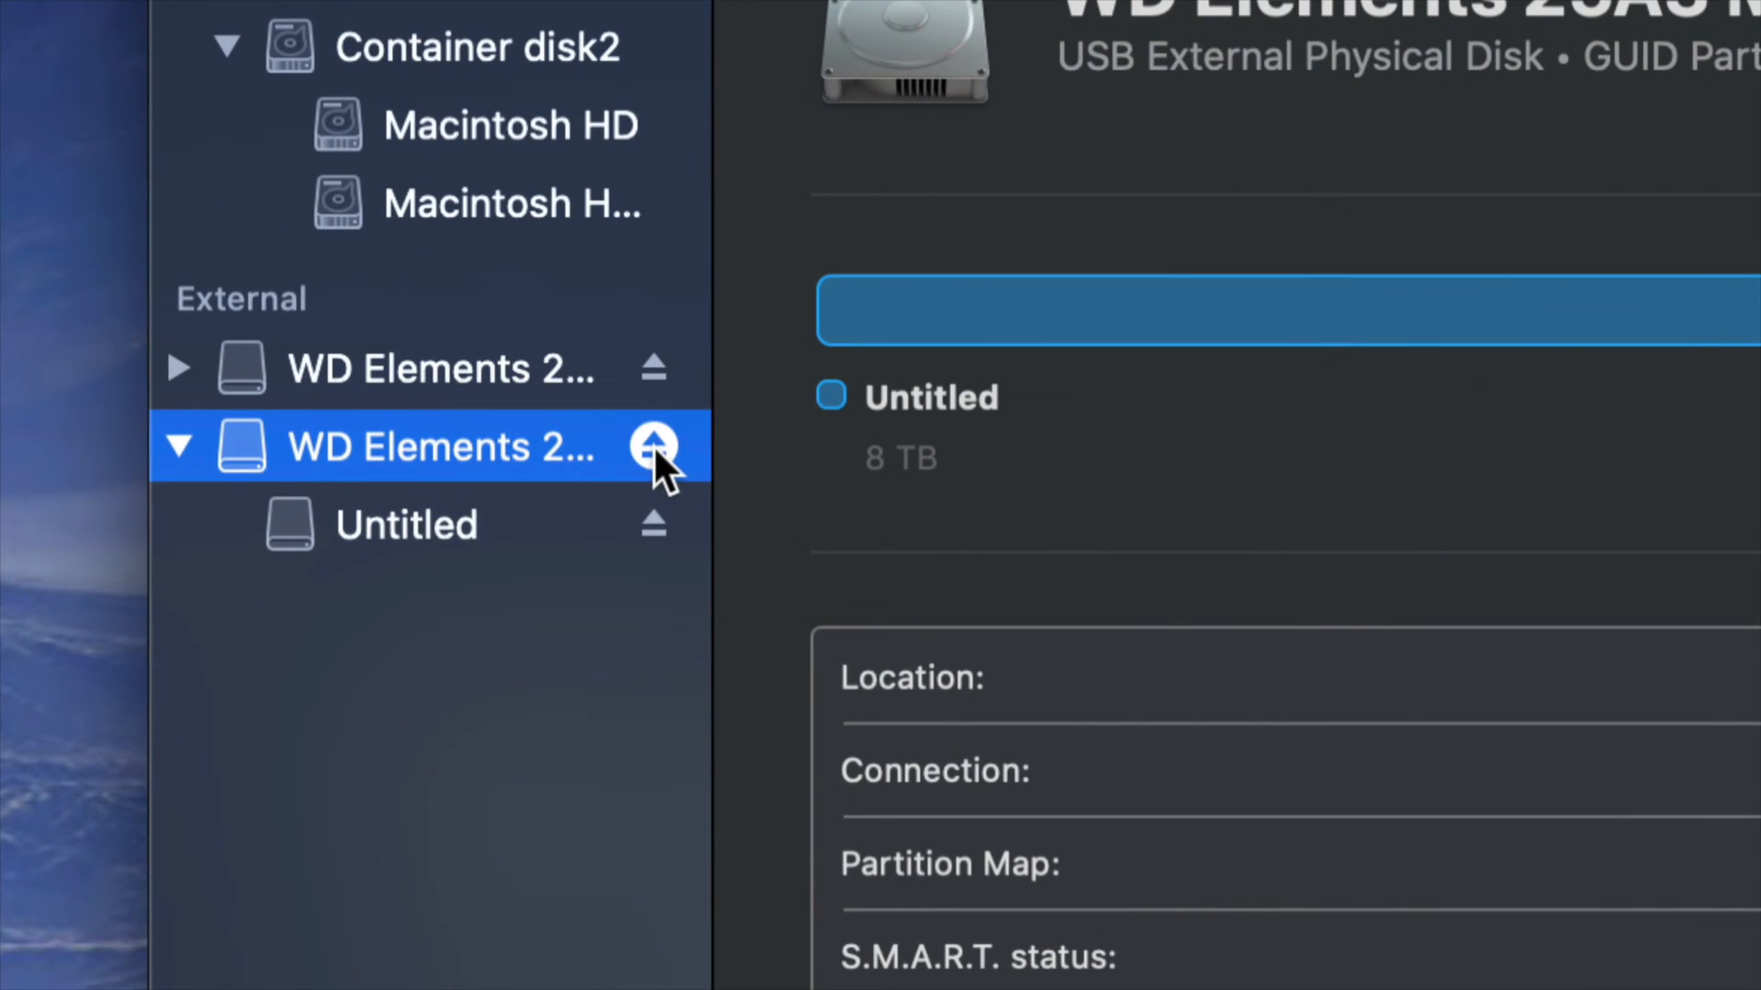
# Eject the erased WD Elements disk and close Disk Utility.
pyautogui.click(653, 445)
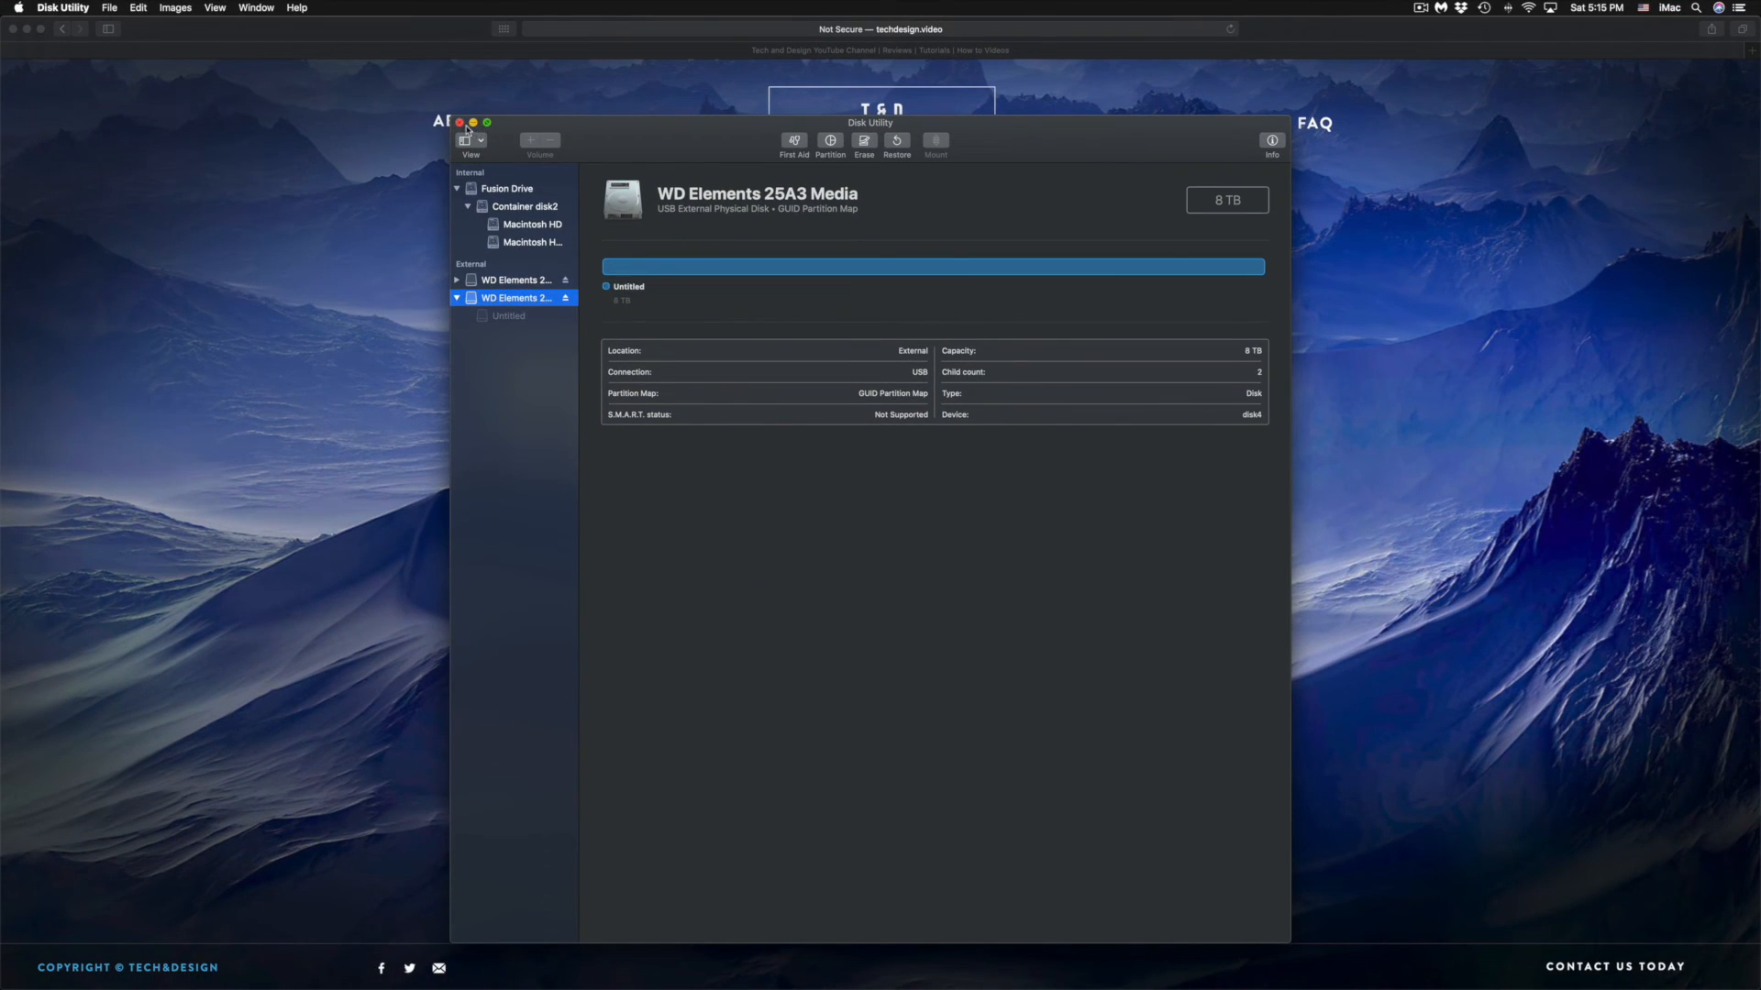
pyautogui.click(460, 123)
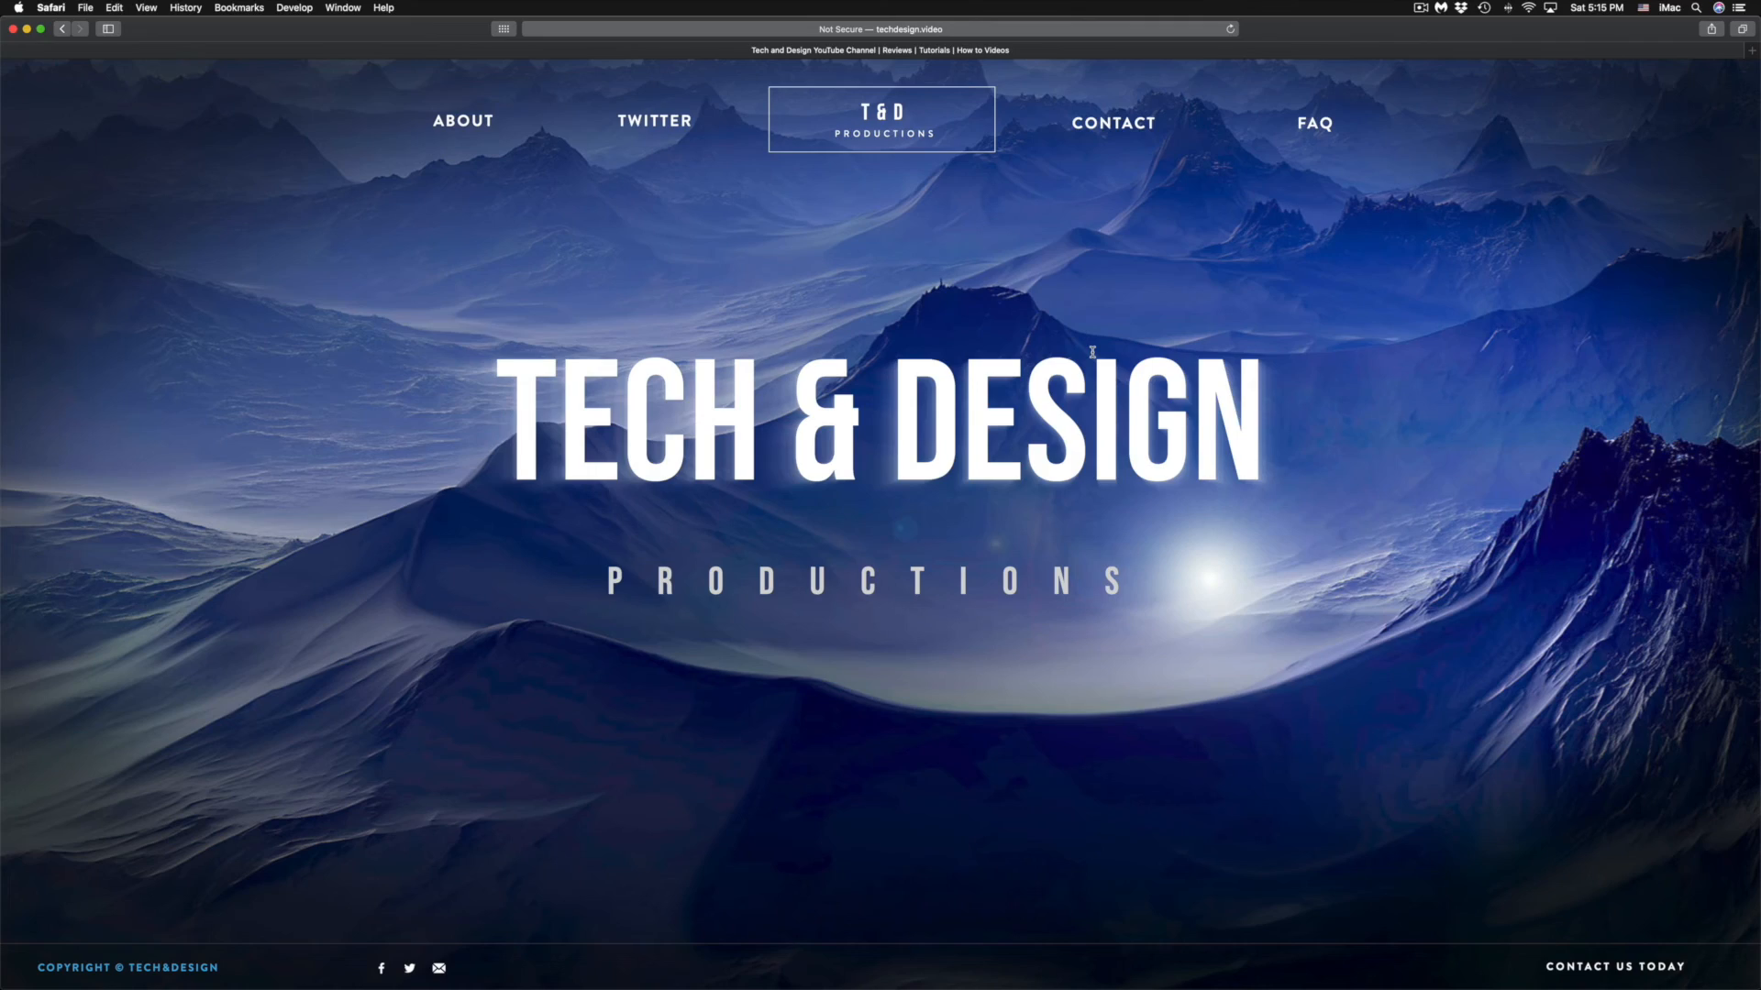